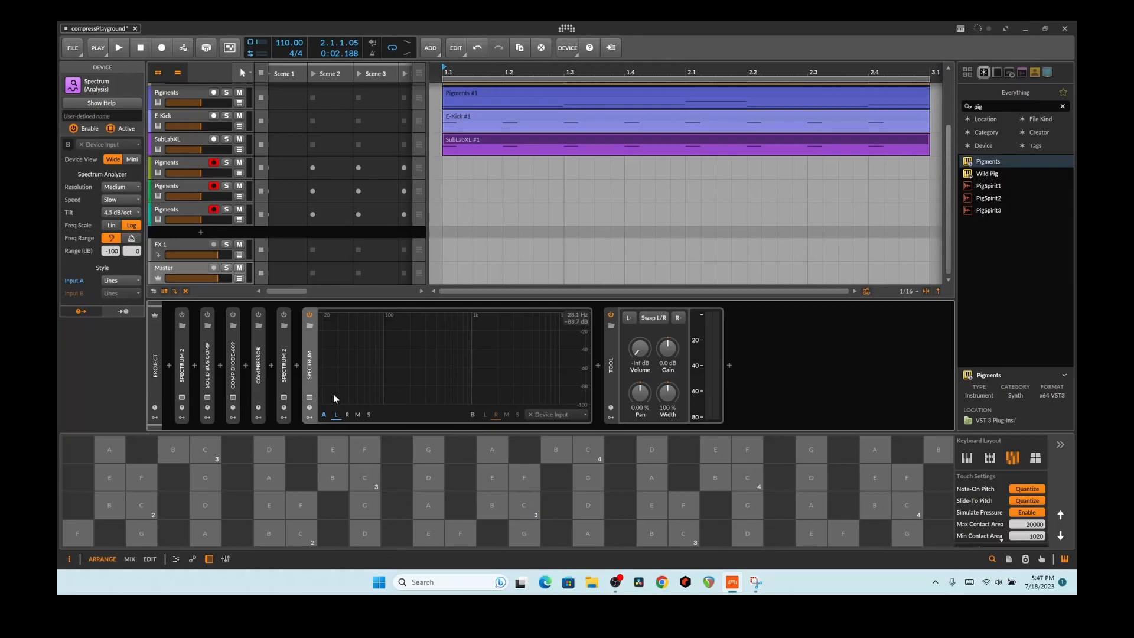
Step: Open the Master chain's Spectrum 2 window to compare the Master 2 and Master curves
left_click(284, 397)
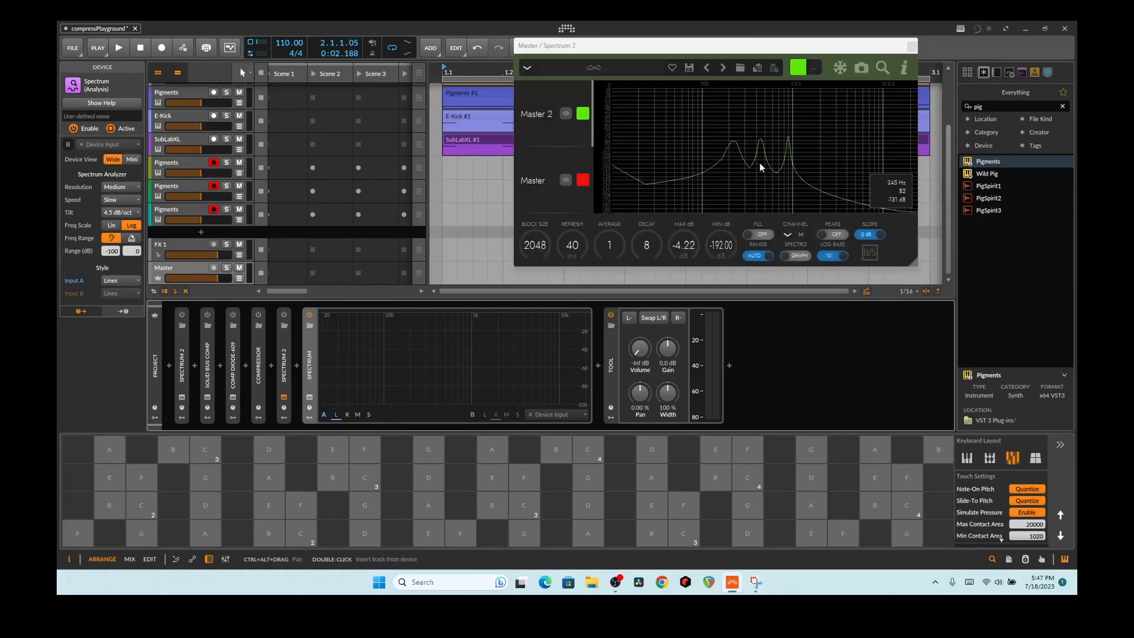
Step: Shift the Spectrum 2 window left, then close it
left_click_drag(809, 55, 740, 62)
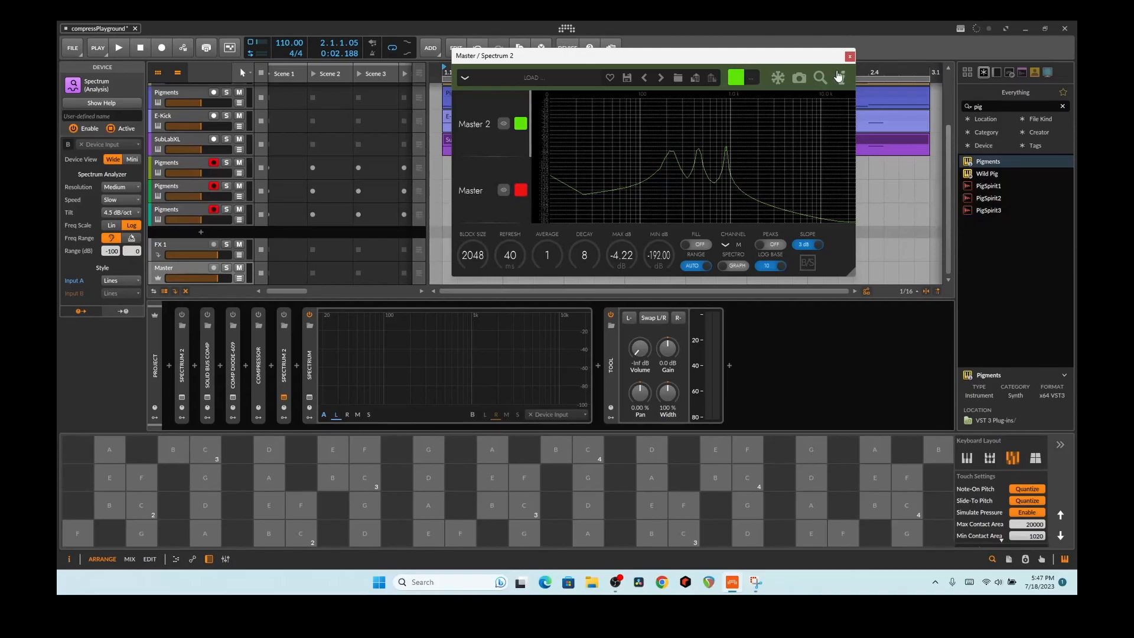
left_click(849, 57)
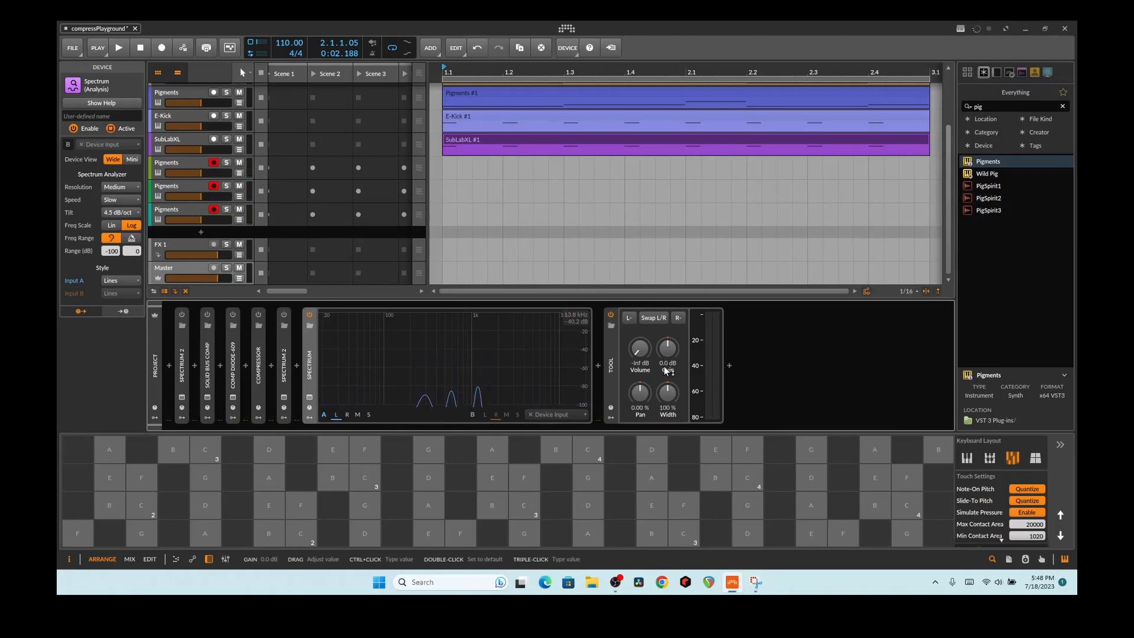
Step: Select the Tool utility device that follows the Spectrum analyzer on the Master chain
left_click(607, 354)
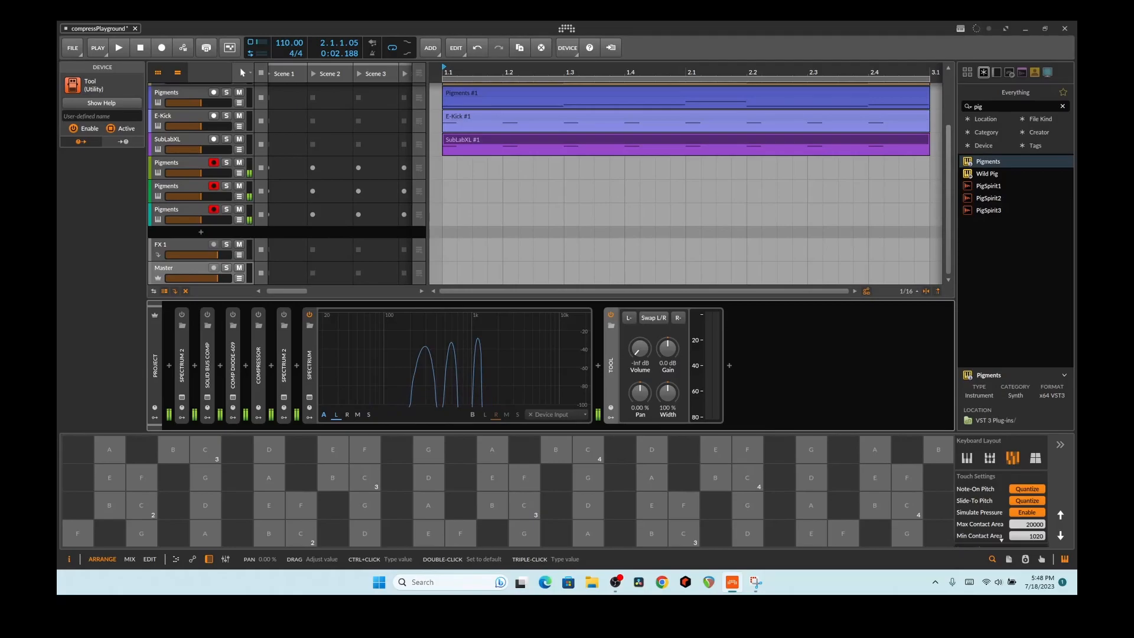
key("XF86AudioMicMute")
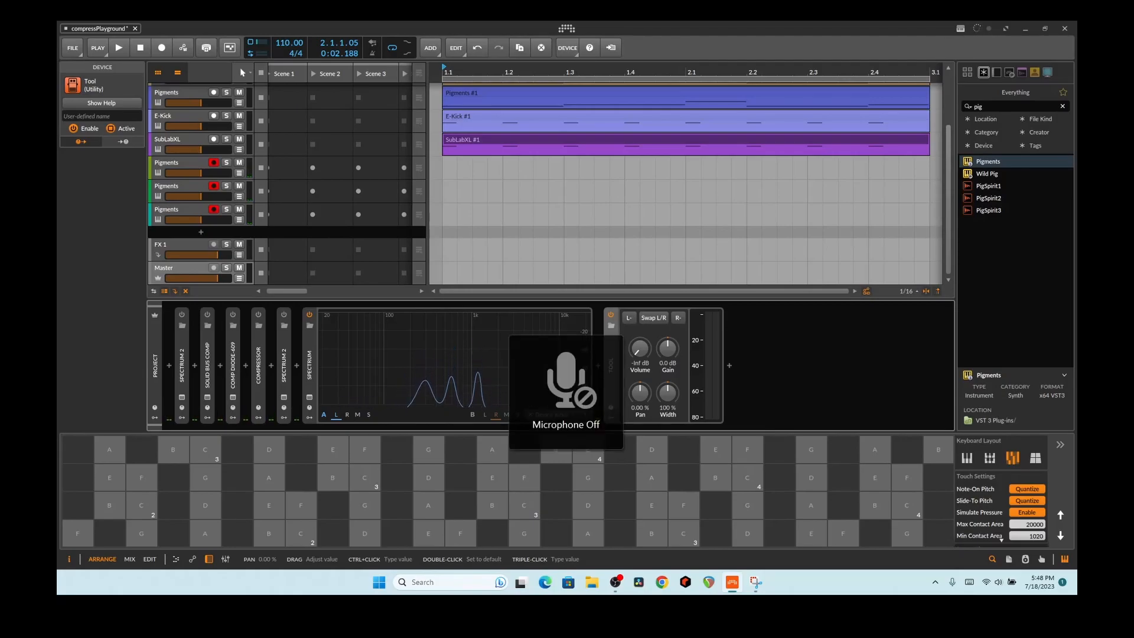
key("d")
key("d")
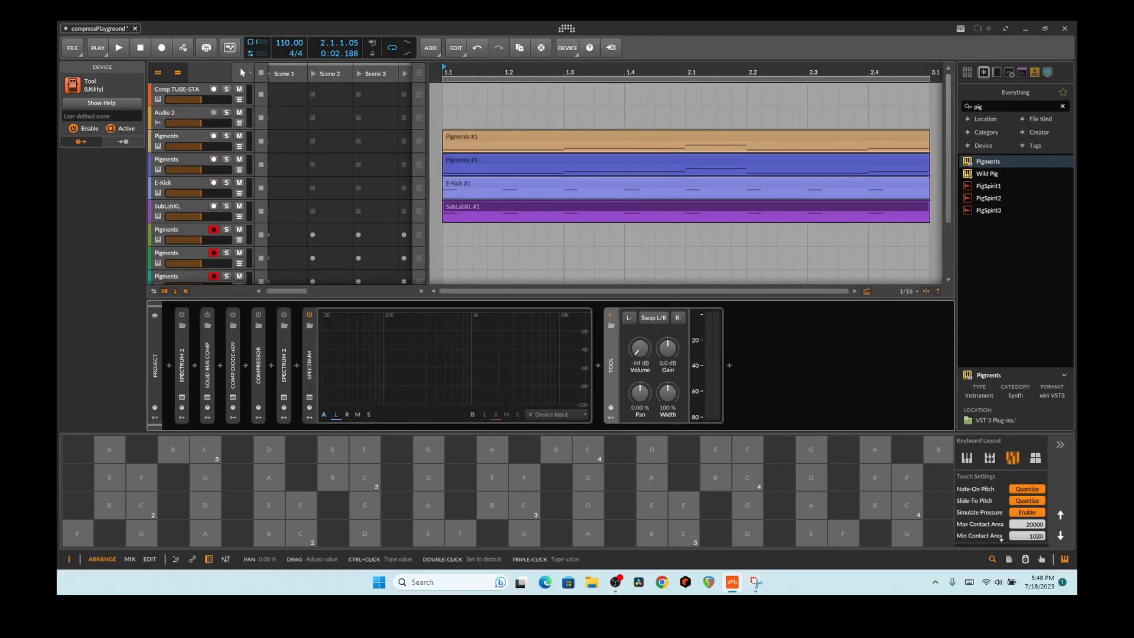
key("XF86AudioMicMute")
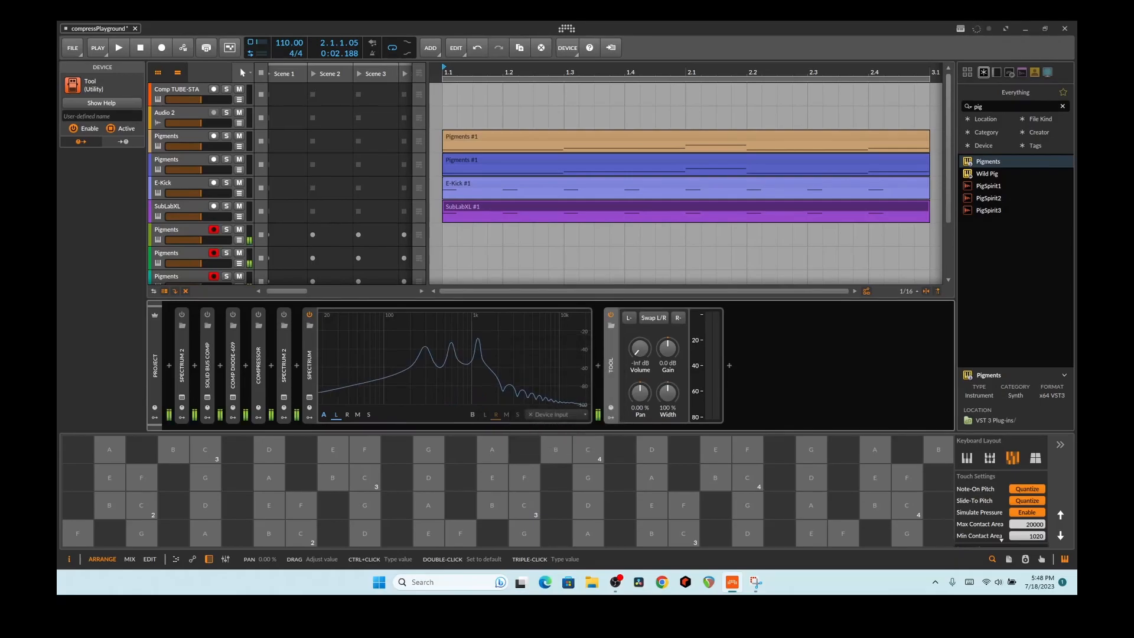
scroll(201, 178, "down", 3)
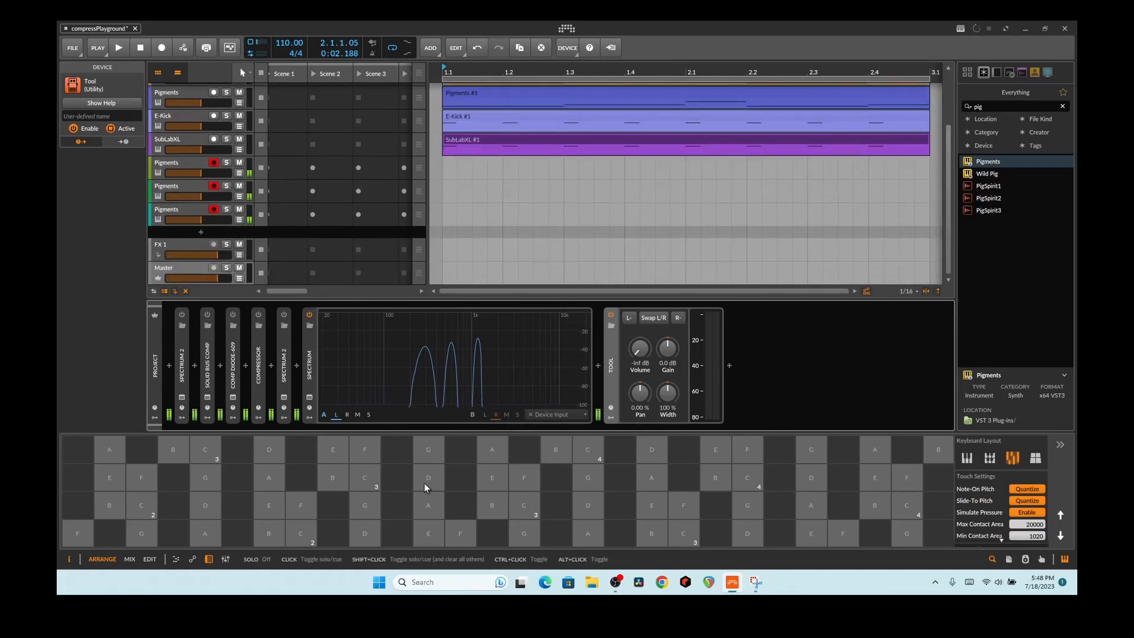
Step: Select the first Pigments track and briefly view its synth window
left_click(193, 162)
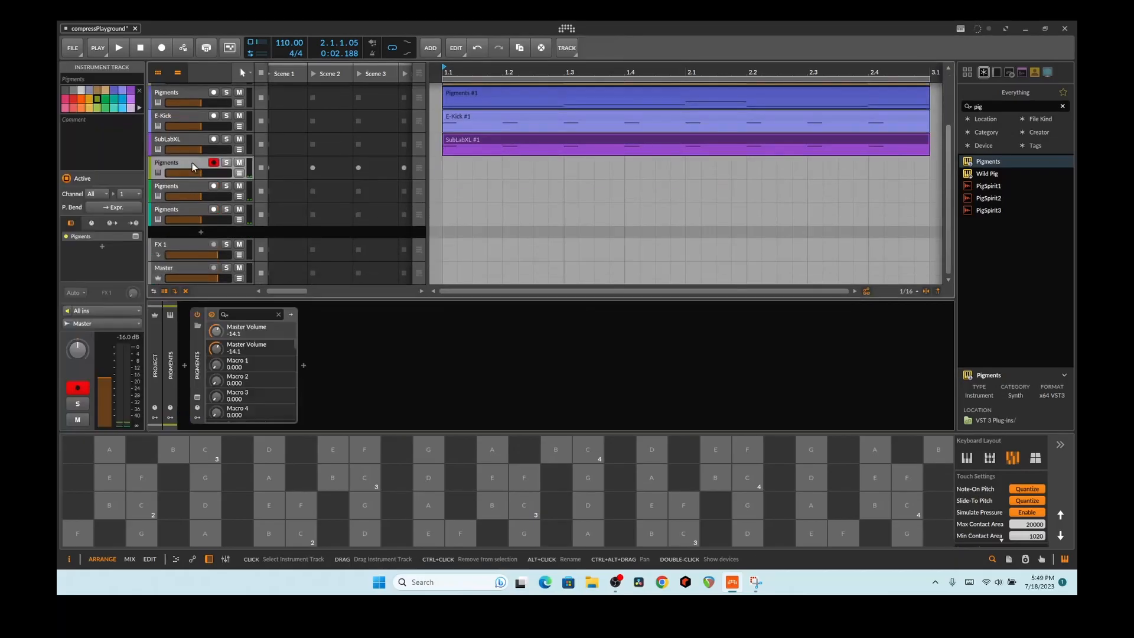
left_click(197, 398)
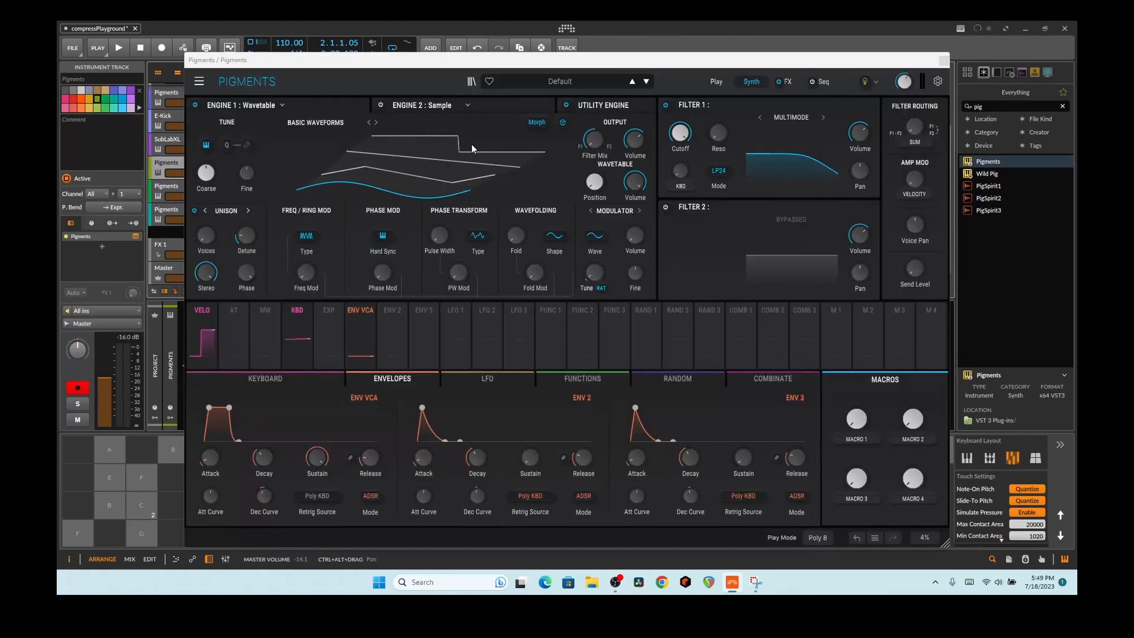
left_click(943, 60)
Step: Record-arm all three Pigments tracks and show the Master track's device chain
left_click(187, 187)
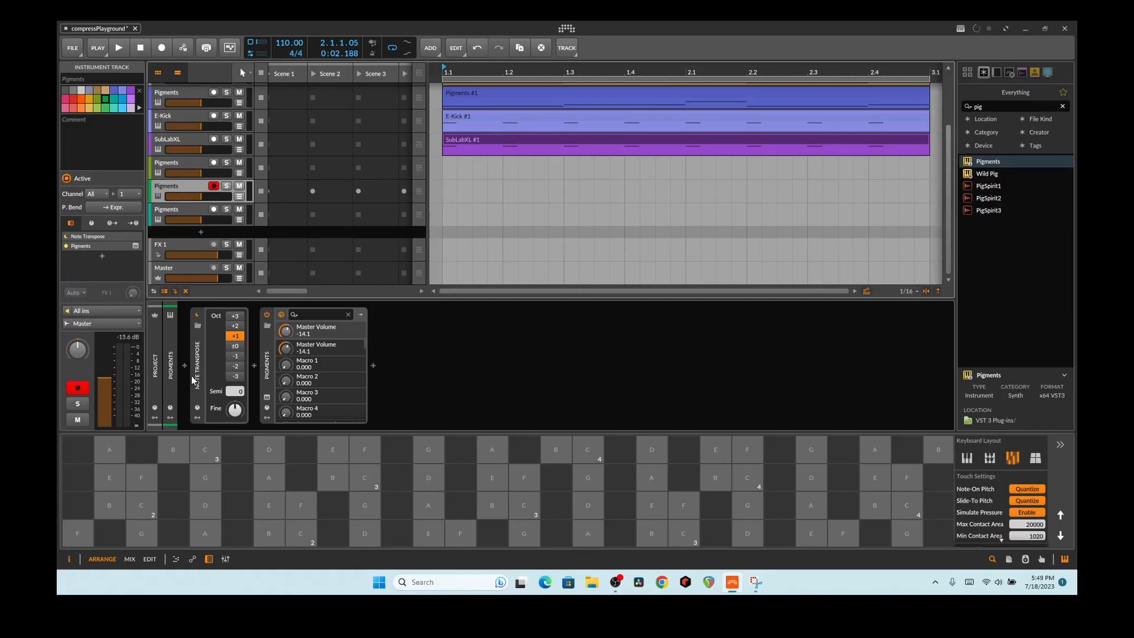
left_click(183, 208)
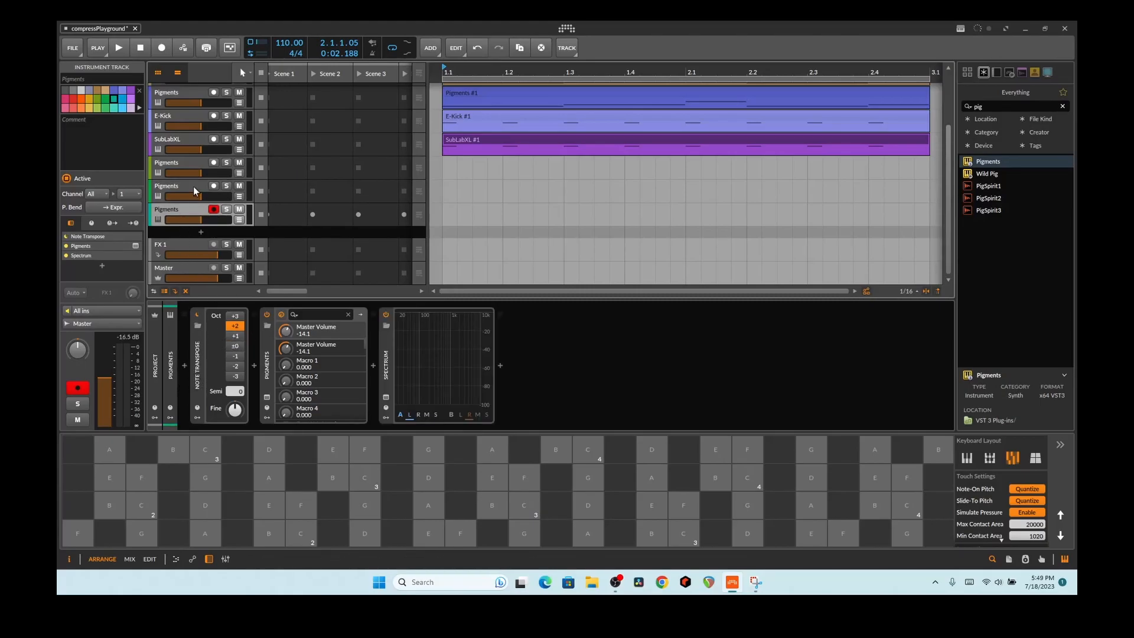
left_click(214, 186)
left_click(214, 162)
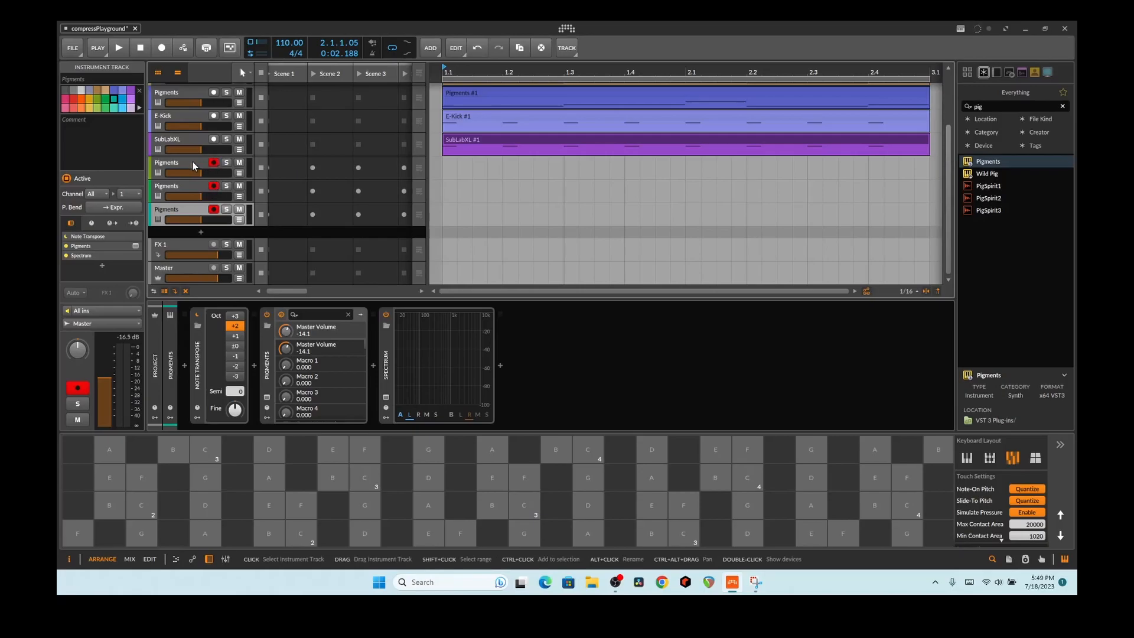
left_click(181, 268)
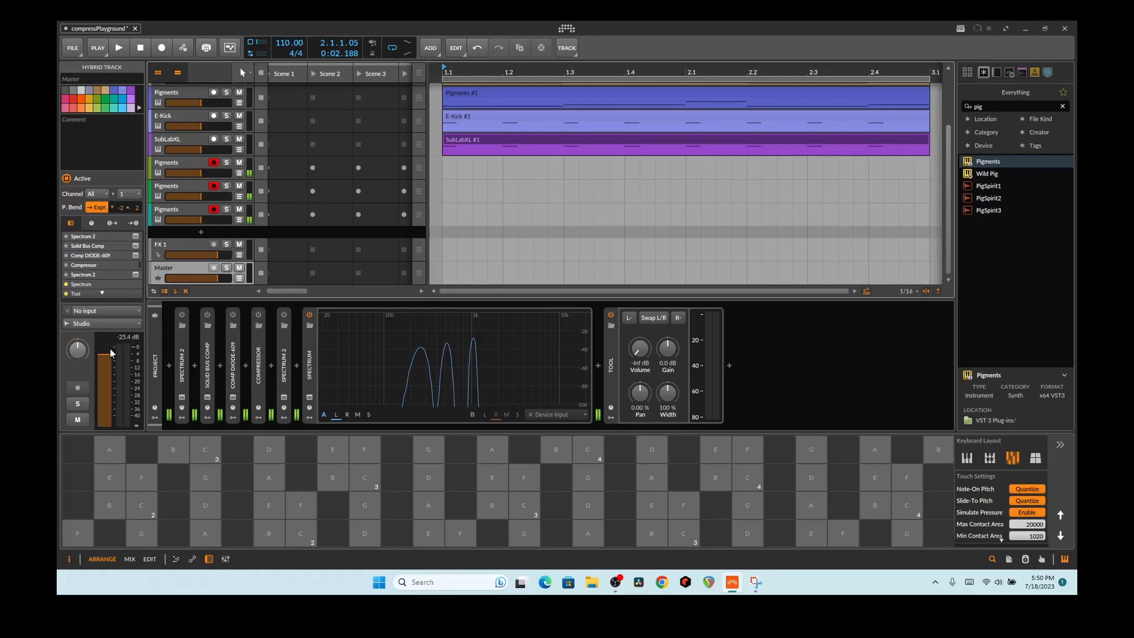
Step: Play a few notes, including A and B, and select the Tool device
left_click(388, 494)
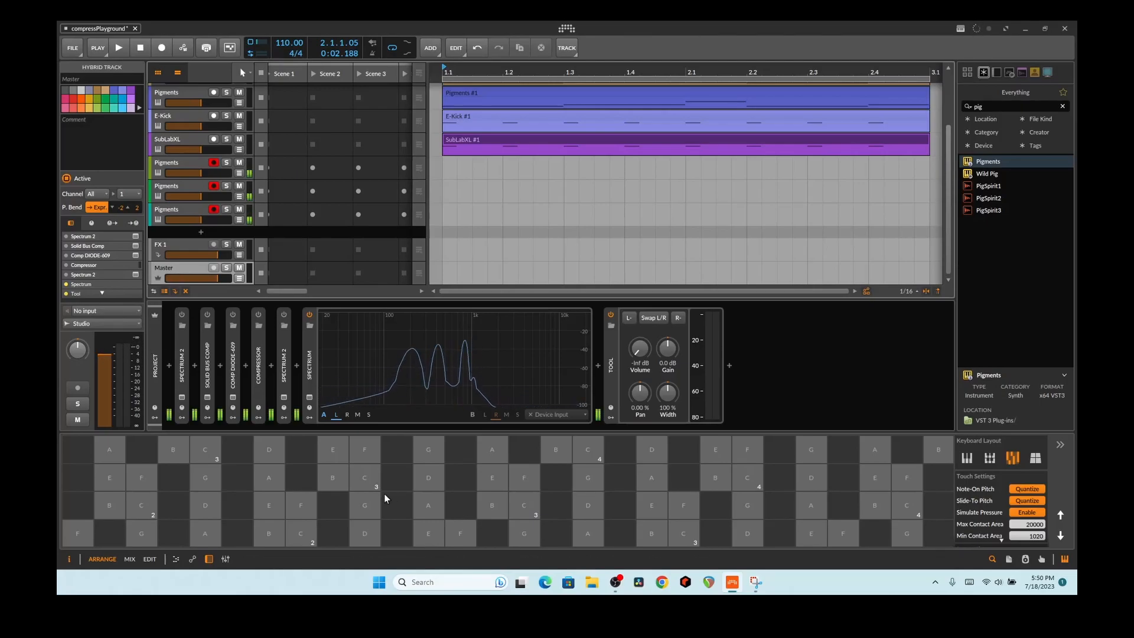
left_click(422, 505)
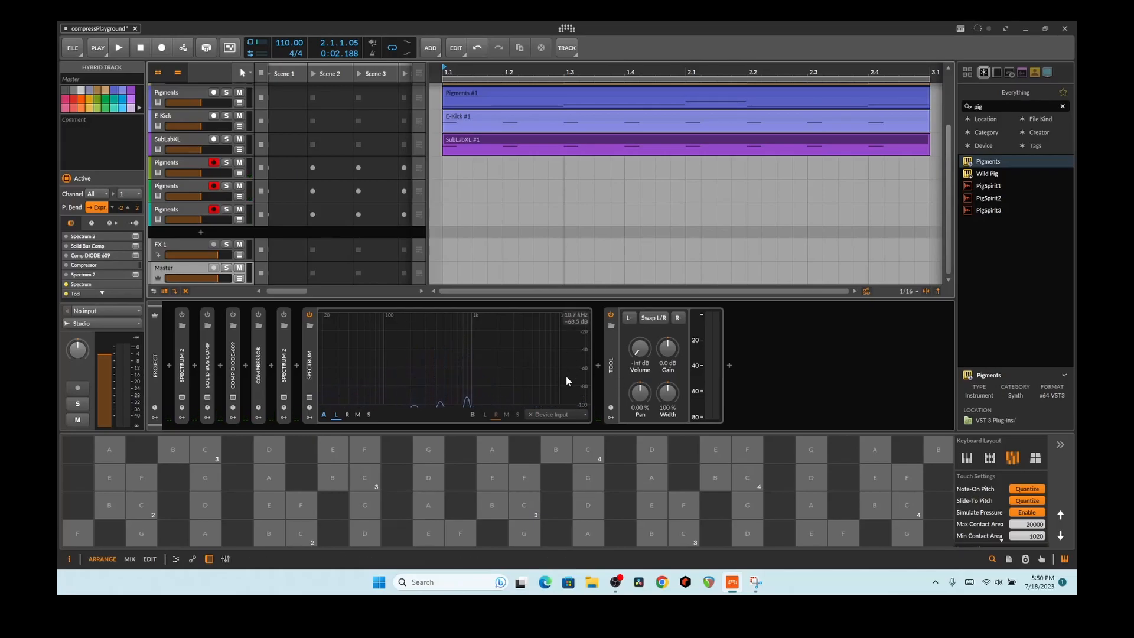
left_click(611, 358)
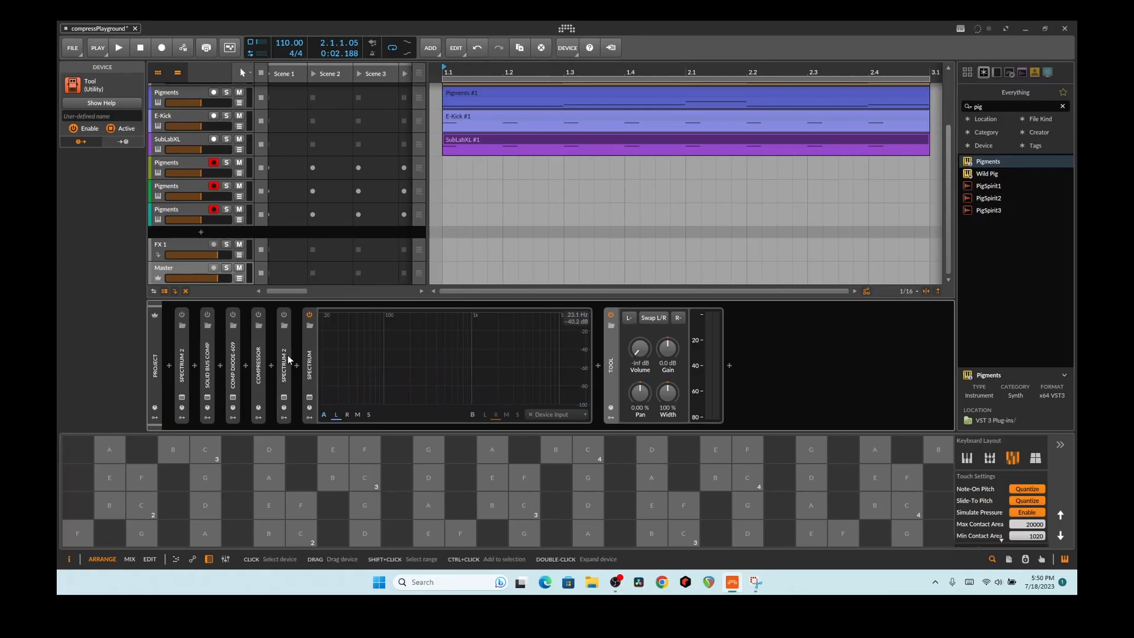
left_click(333, 484)
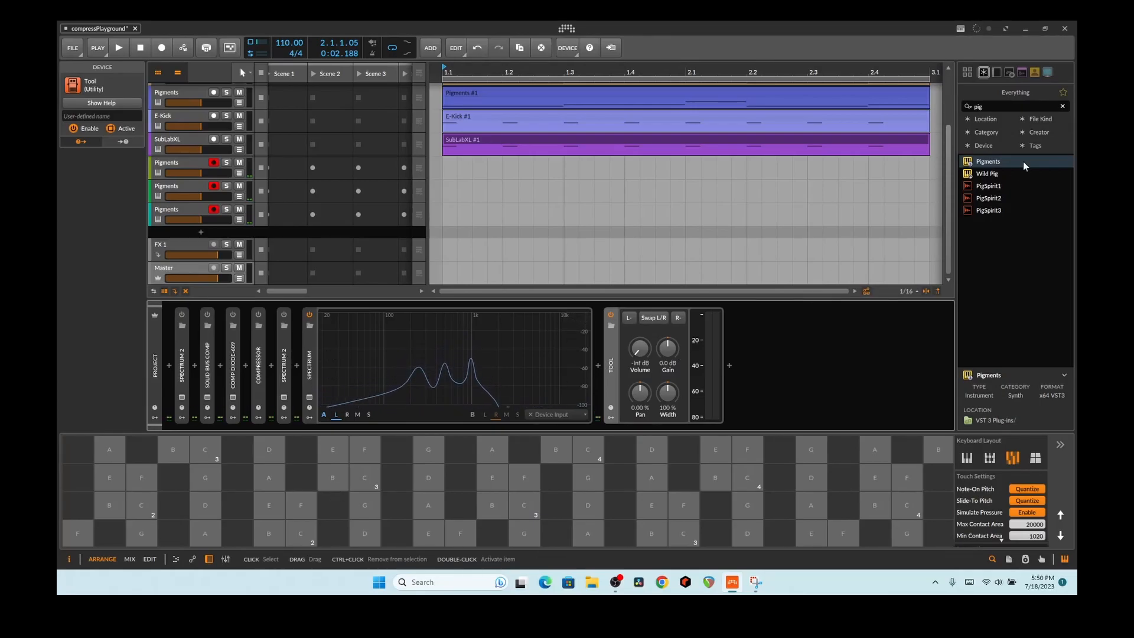
Step: Search the browser for 'vel', insert Velo2 before Tool, and close its window
left_click(989, 112)
type("vel")
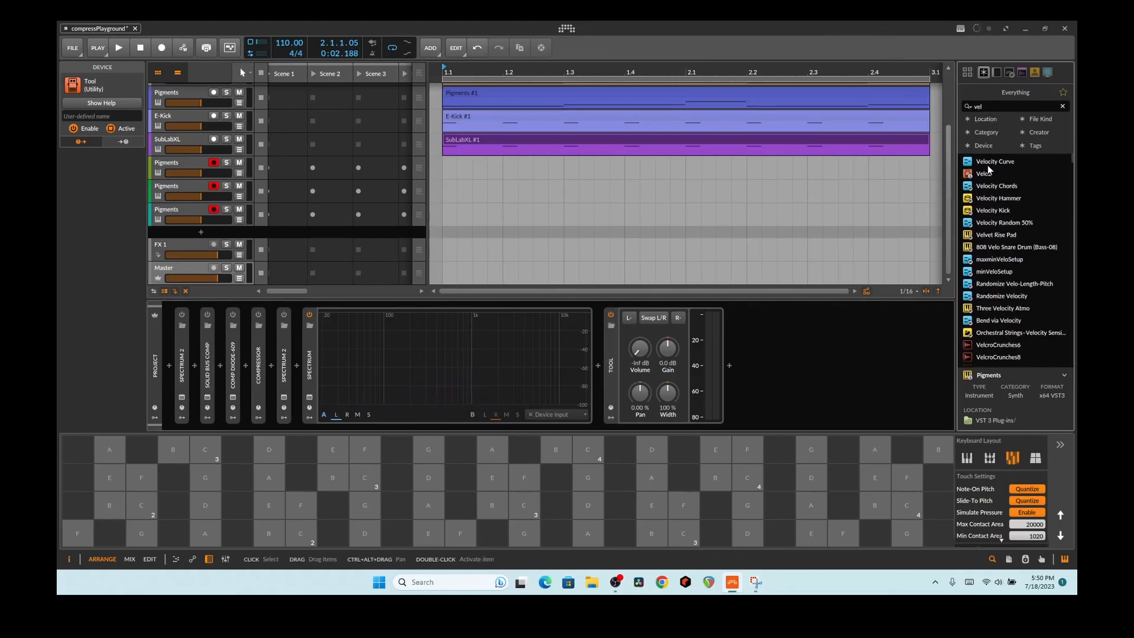
left_click_drag(987, 169, 603, 377)
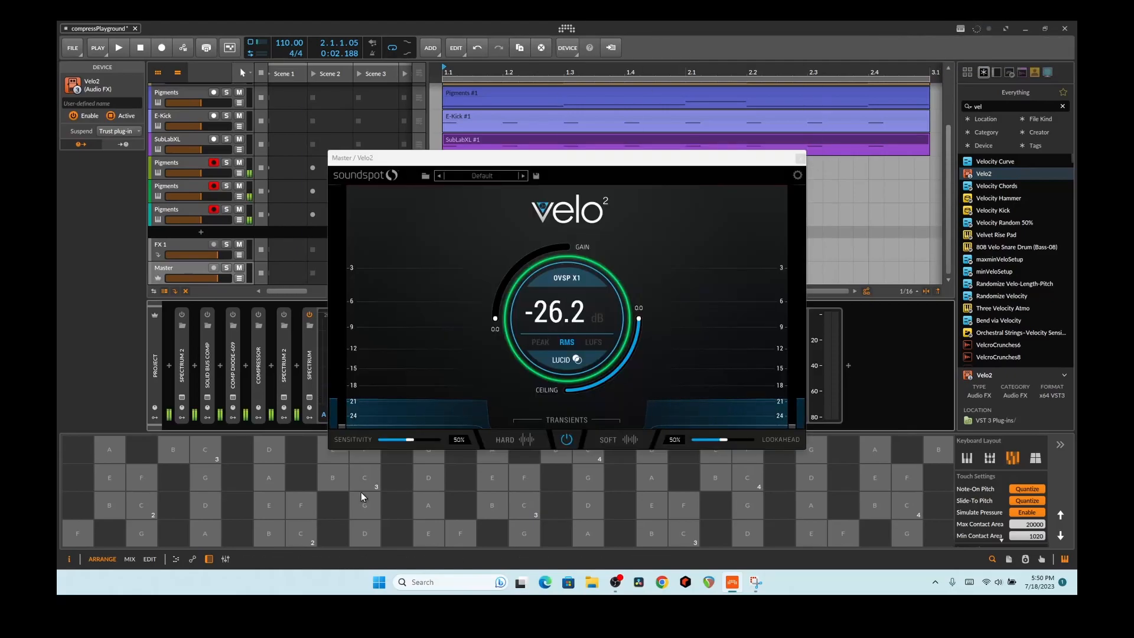
left_click_drag(600, 163, 790, 92)
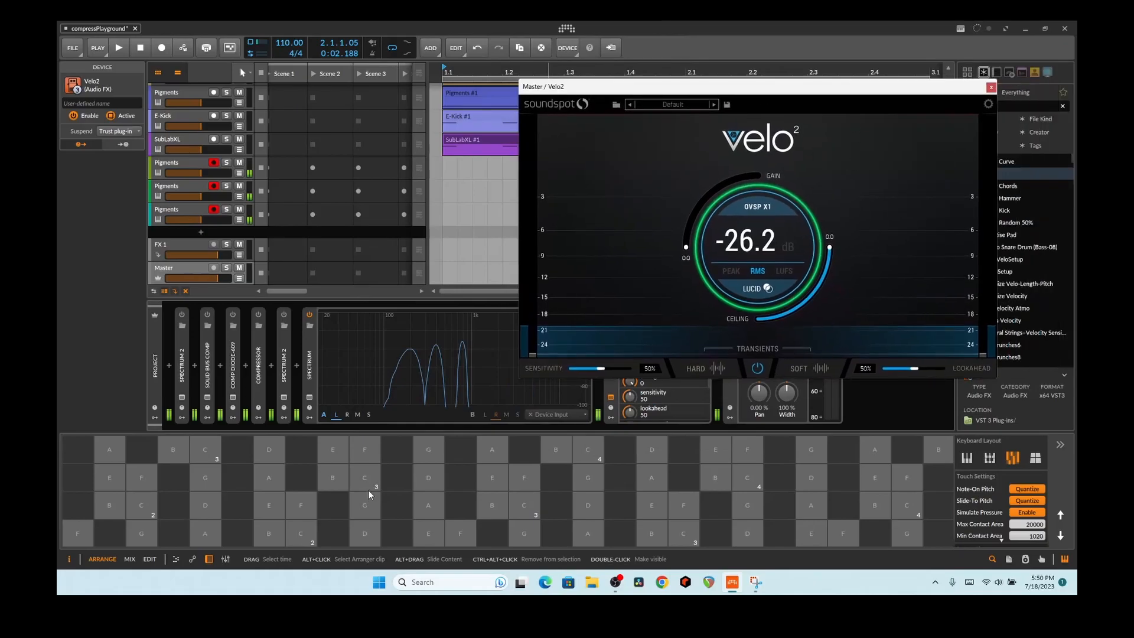
left_click(990, 88)
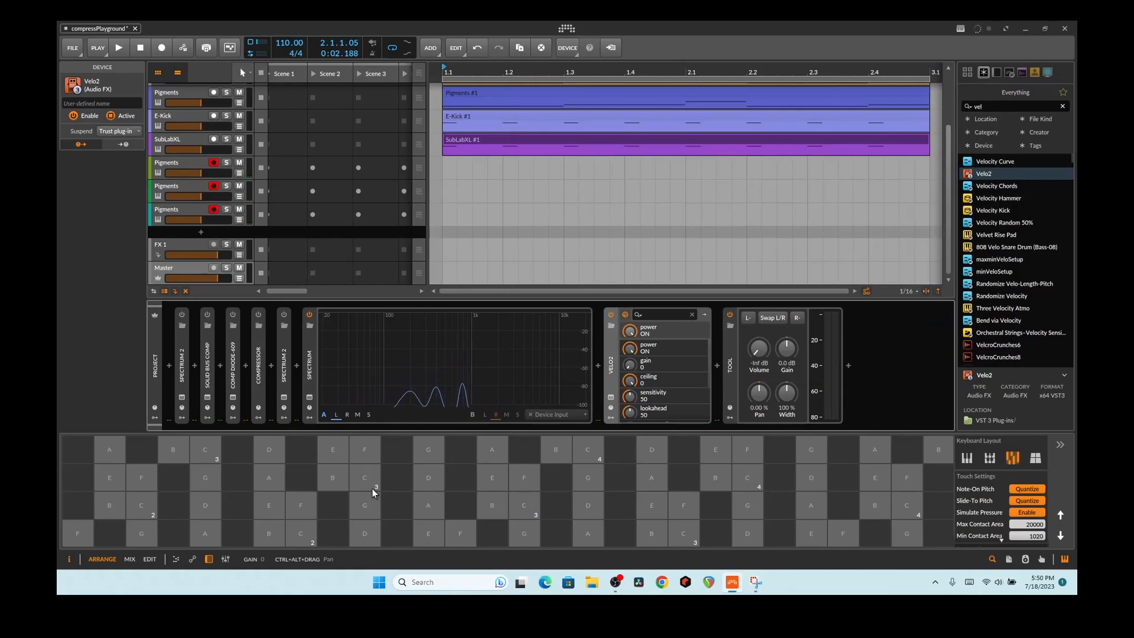
Step: Power on the Solid Bus Comp and the Compressor, and expand the Compressor's controls
left_click(207, 397)
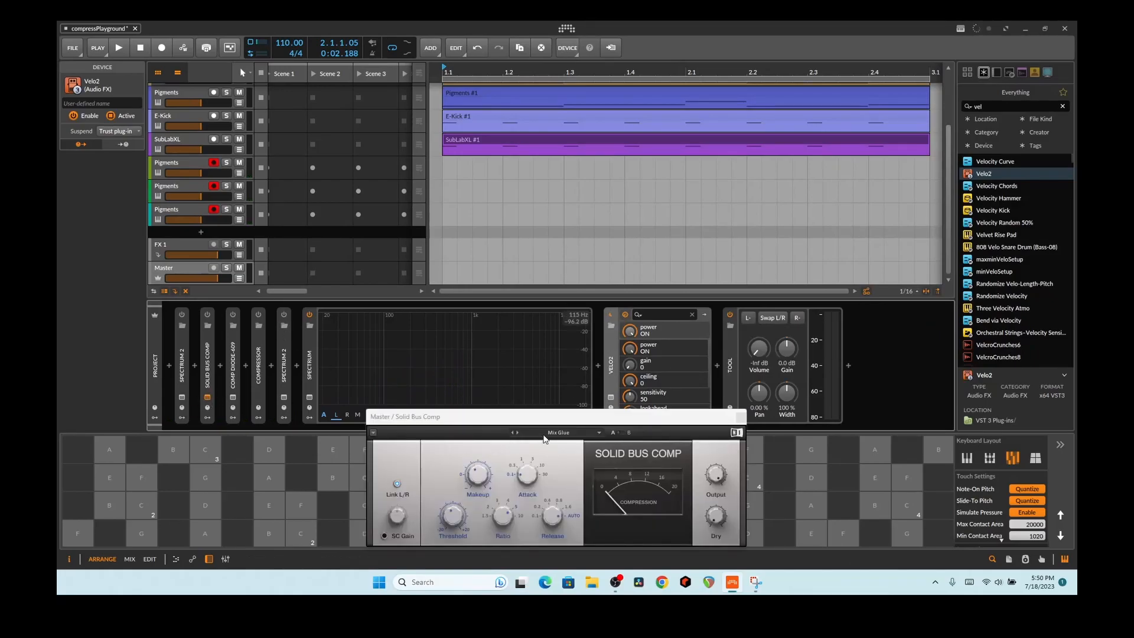
left_click_drag(537, 416, 585, 297)
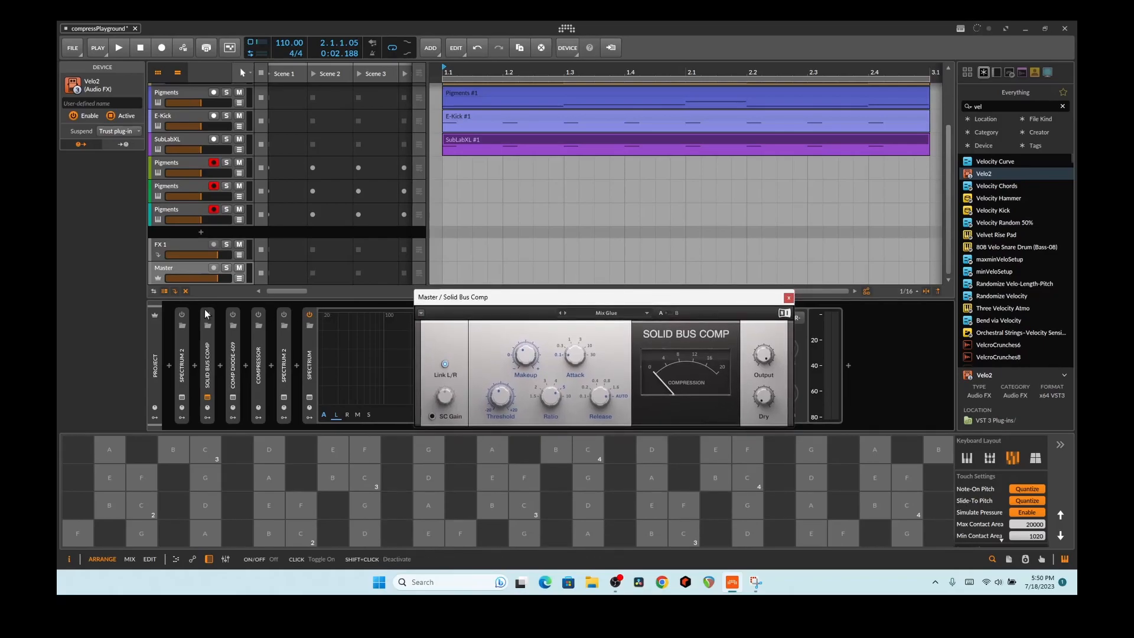
left_click(207, 316)
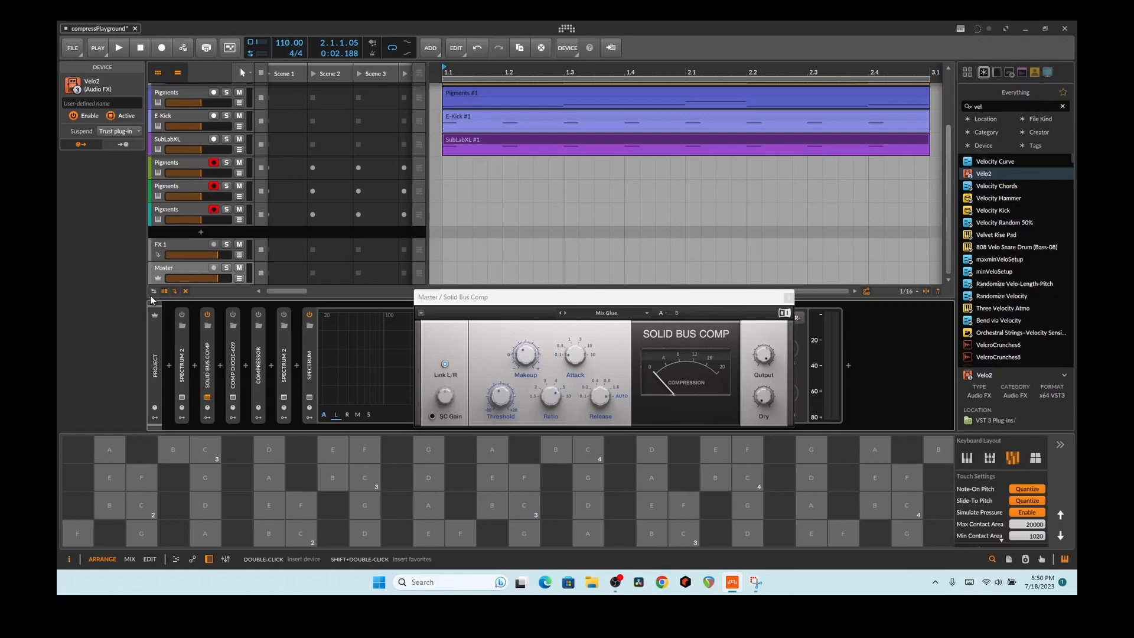
left_click(258, 315)
double_click(259, 347)
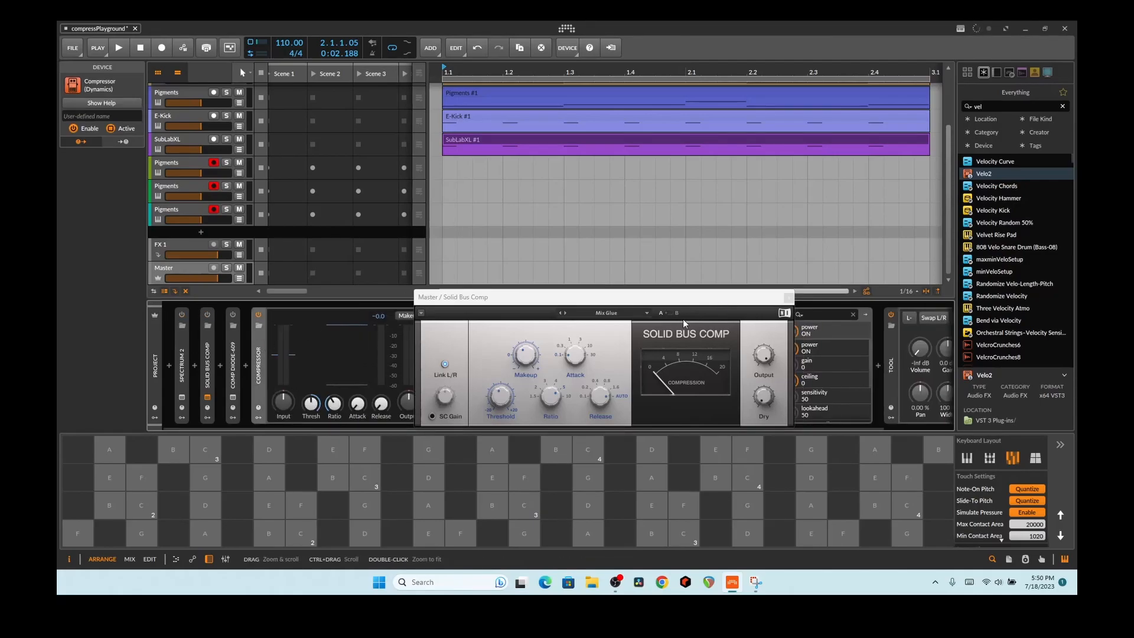
left_click(789, 297)
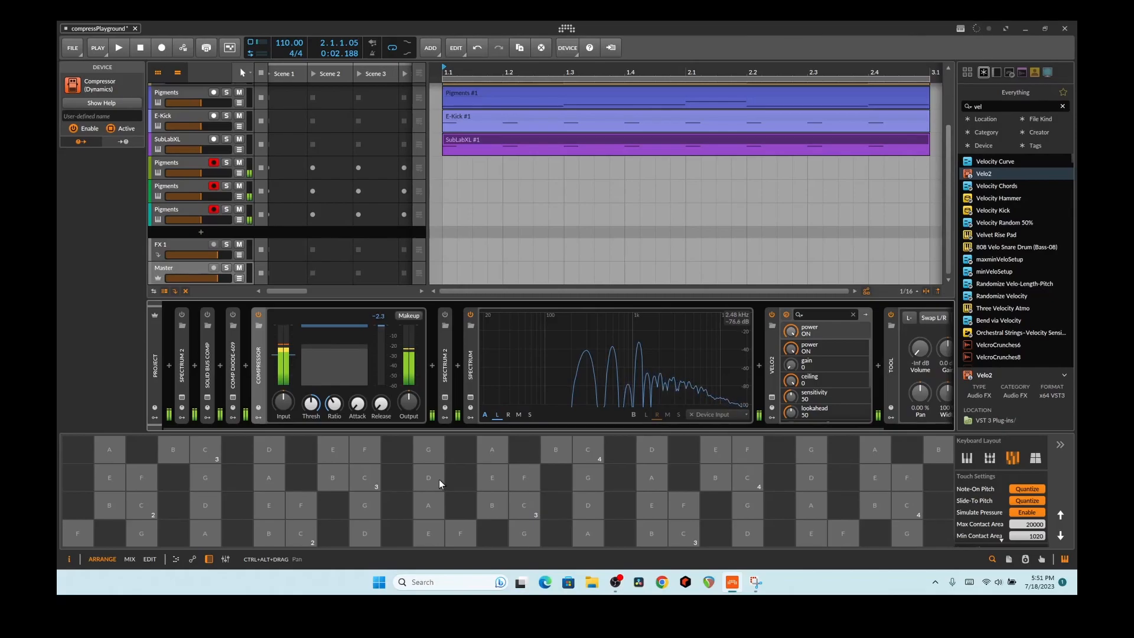
left_click(259, 315)
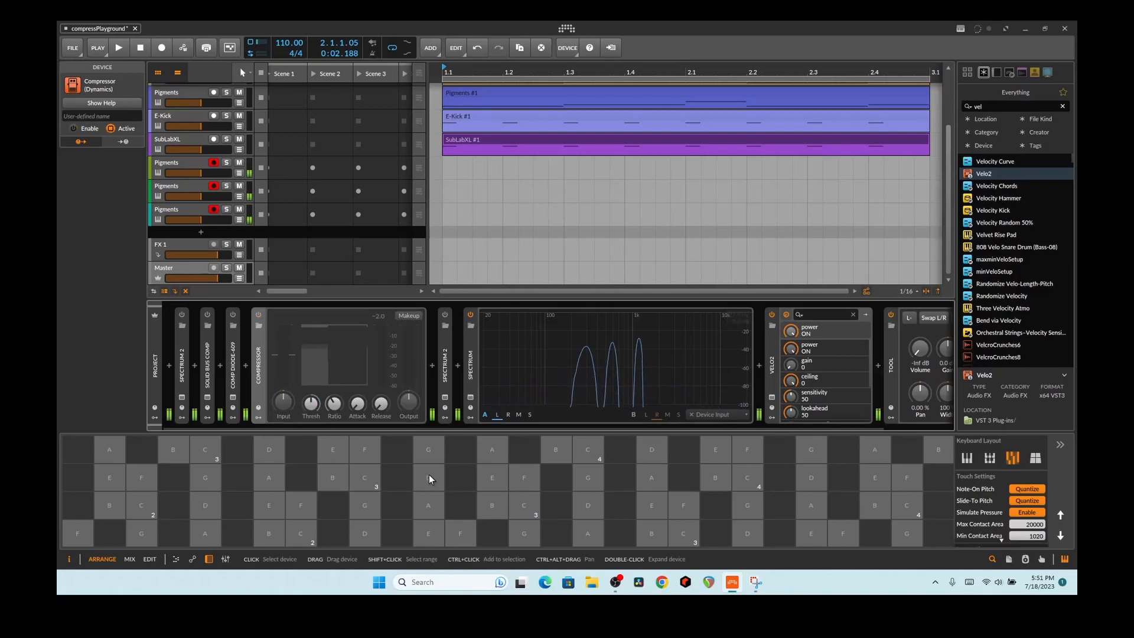
left_click(259, 314)
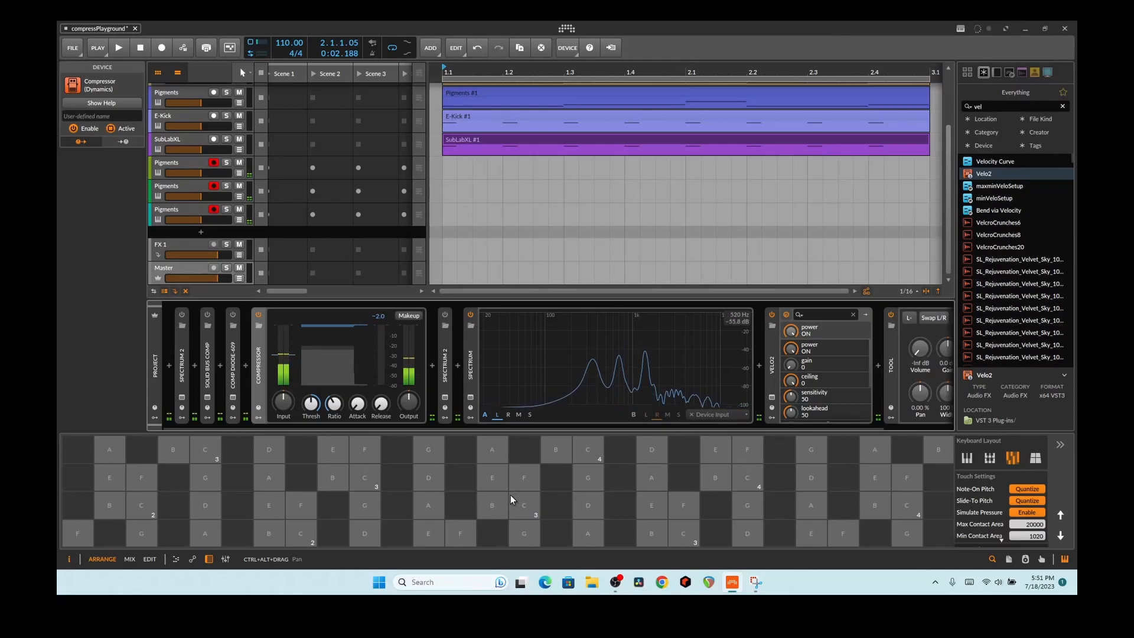
Step: Reset the Compressor's input gain, set its ratio to about 2:1, and open Spectrum 2
mouse_move(283, 401)
left_click_drag(283, 401, 283, 354)
double_click(283, 401)
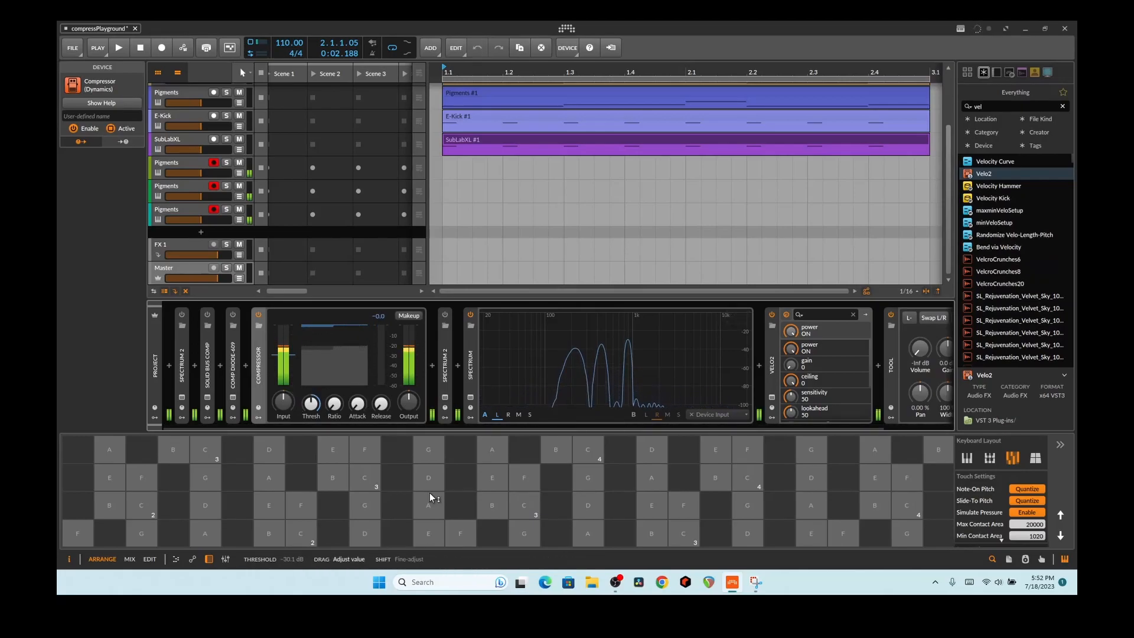
left_click_drag(334, 403, 334, 391)
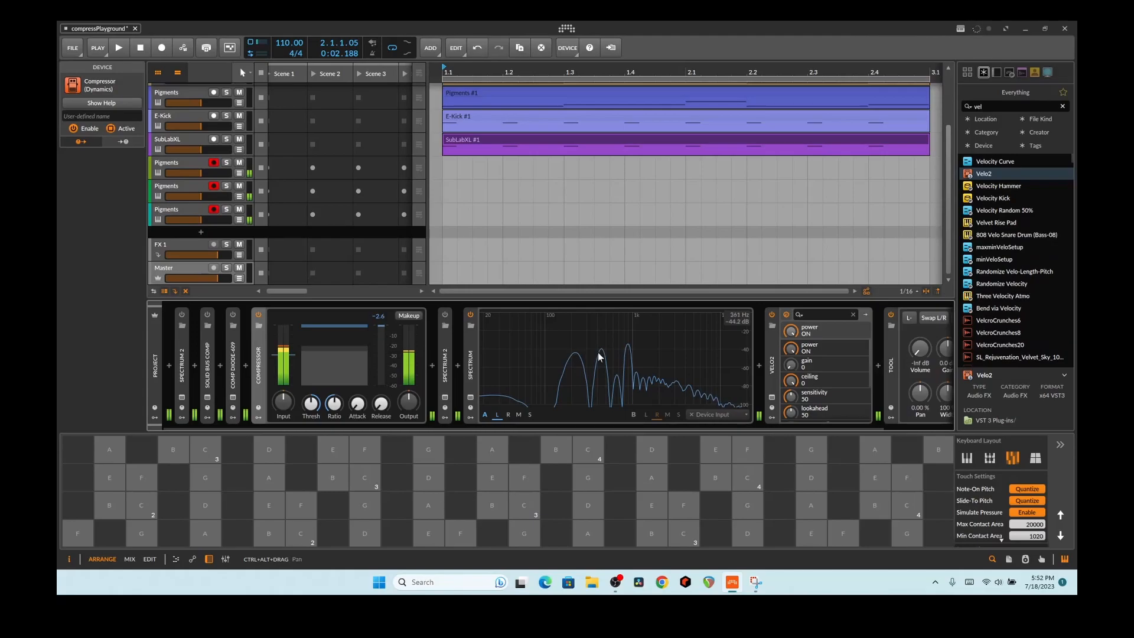
left_click(444, 397)
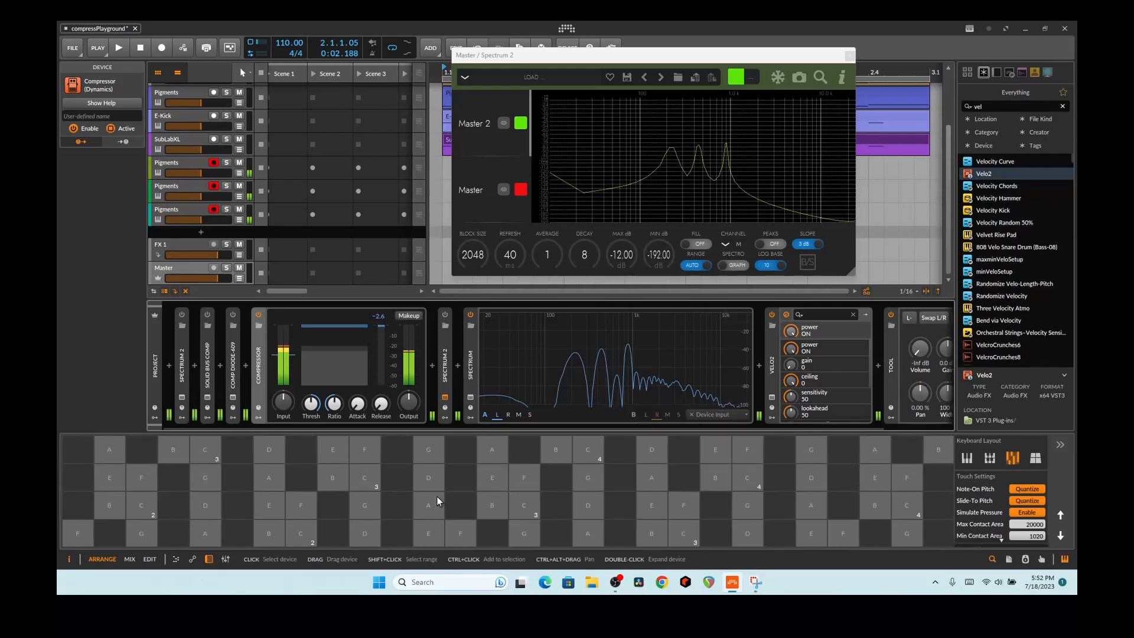
Step: Set the Compressor ratio to 5.00:1 and close the Spectrum 2 window
mouse_move(334, 404)
left_mouse_down()
mouse_move(334, 387)
mouse_move(334, 405)
left_mouse_up()
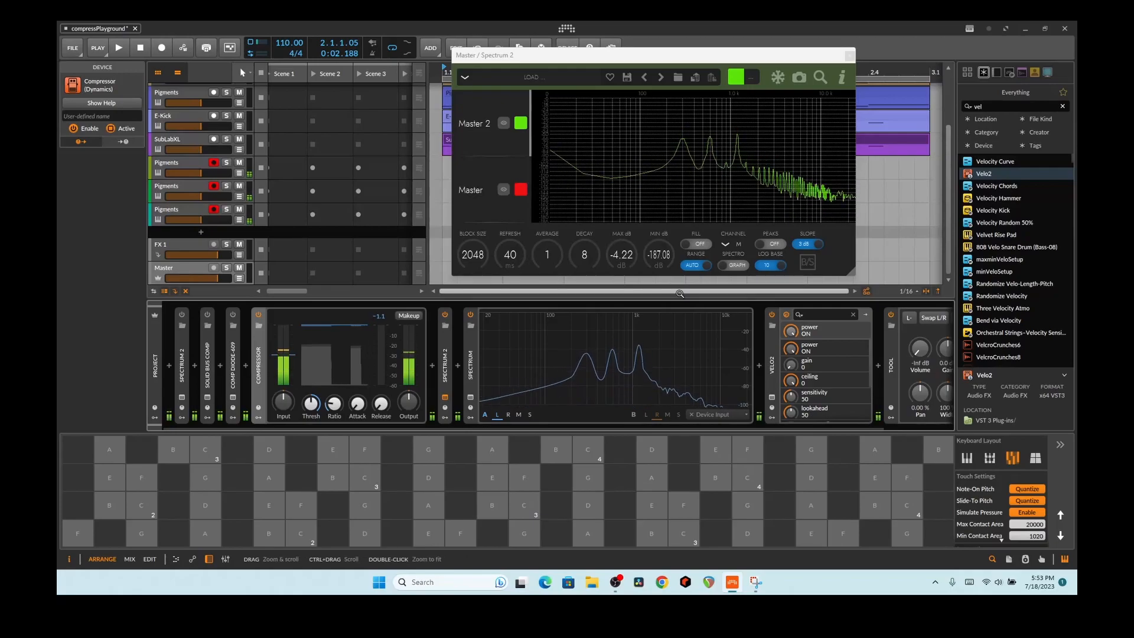
left_click(850, 56)
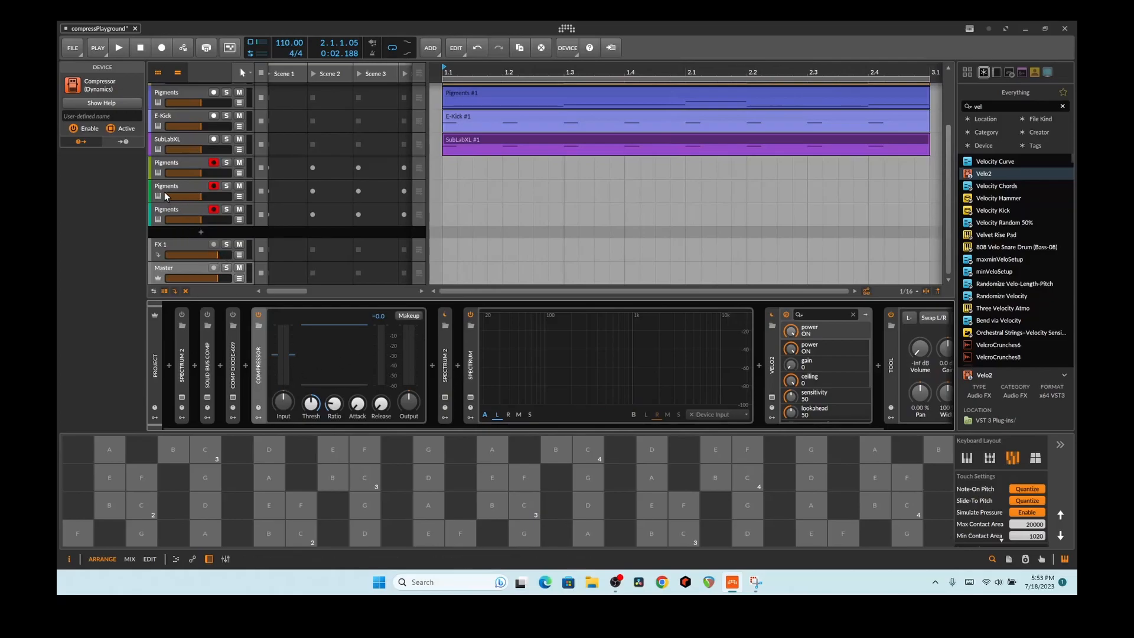
Step: Select the three lower Pigments tracks together and delete them
left_click(167, 164)
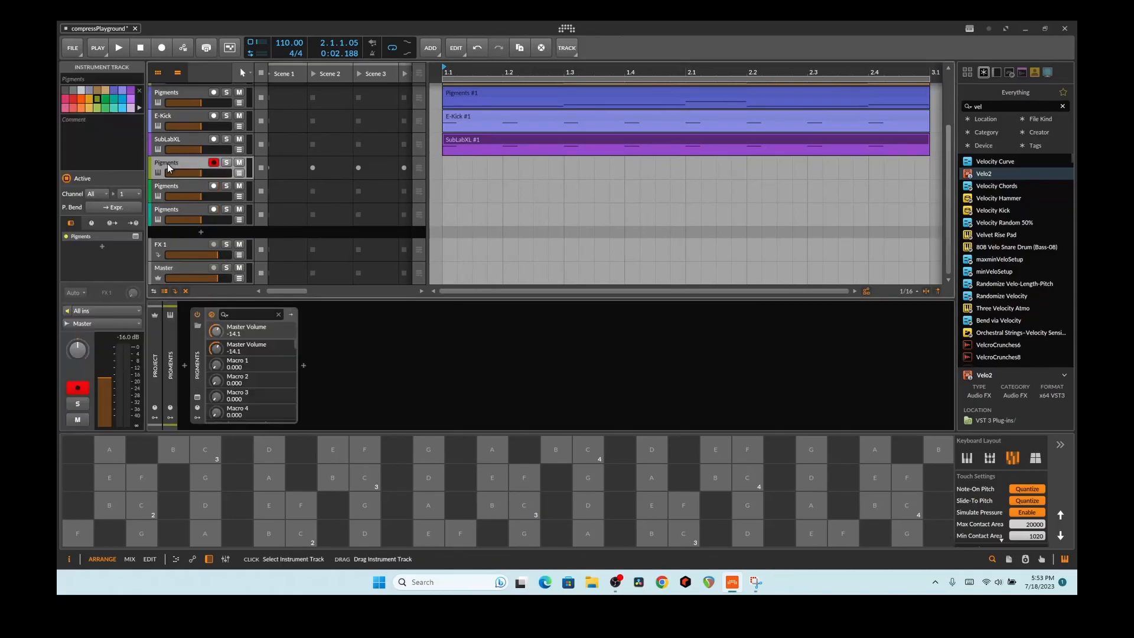
left_click(173, 212)
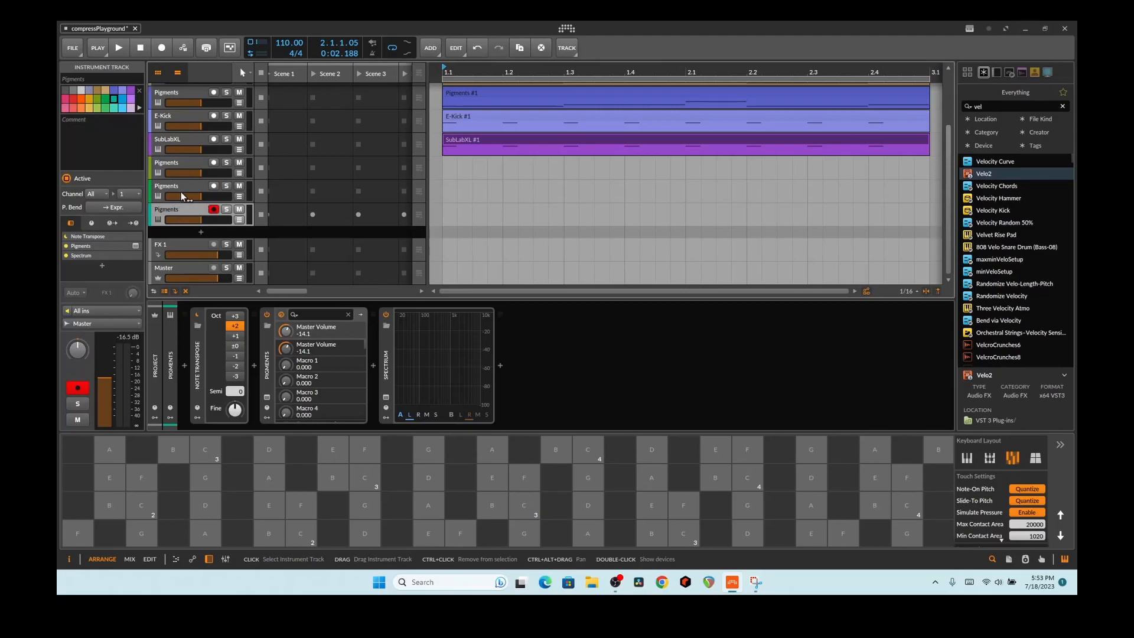
left_click(183, 161, "shift")
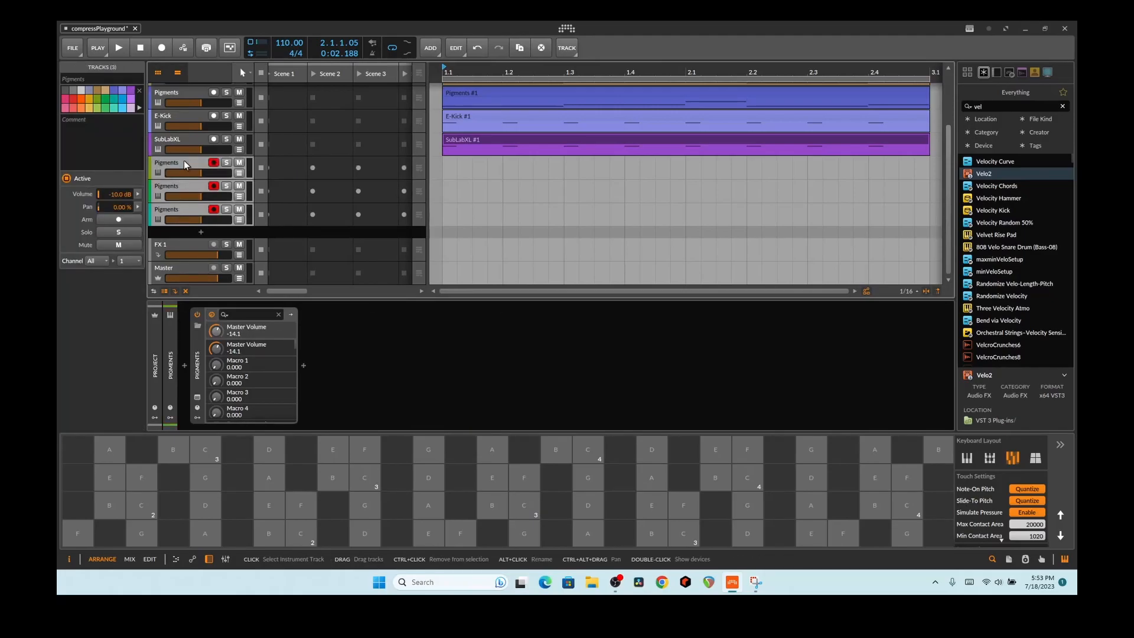
key("Delete")
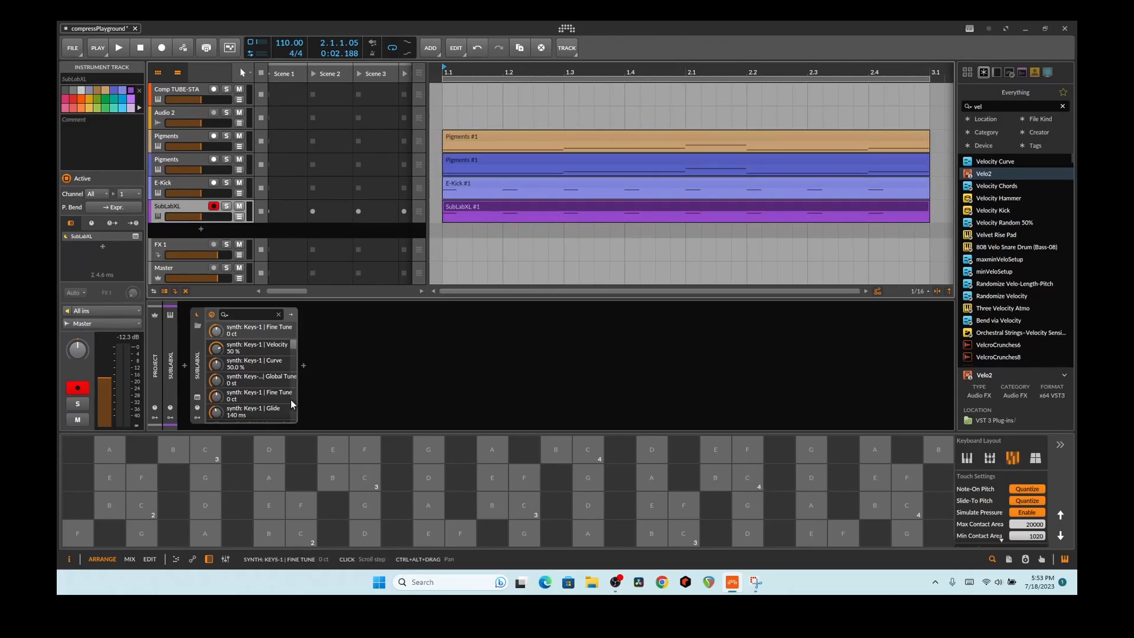
Step: Check both remaining Pigments synth windows, ending on the Corrupted Angels preset
left_click(162, 192)
left_click(178, 163)
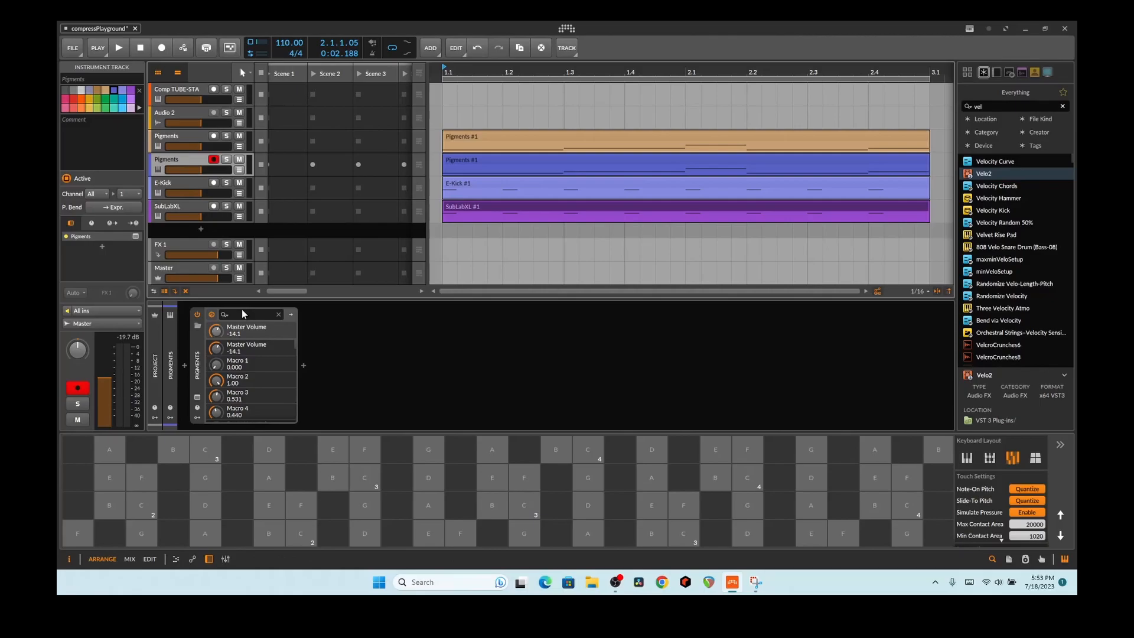
left_click(198, 396)
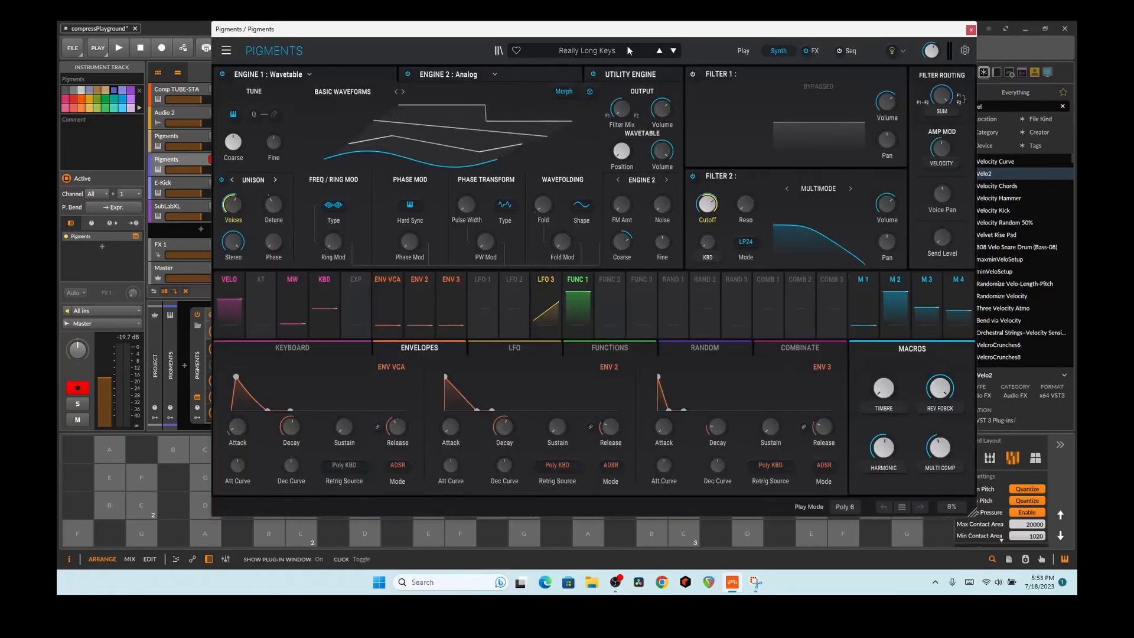
left_click(971, 30)
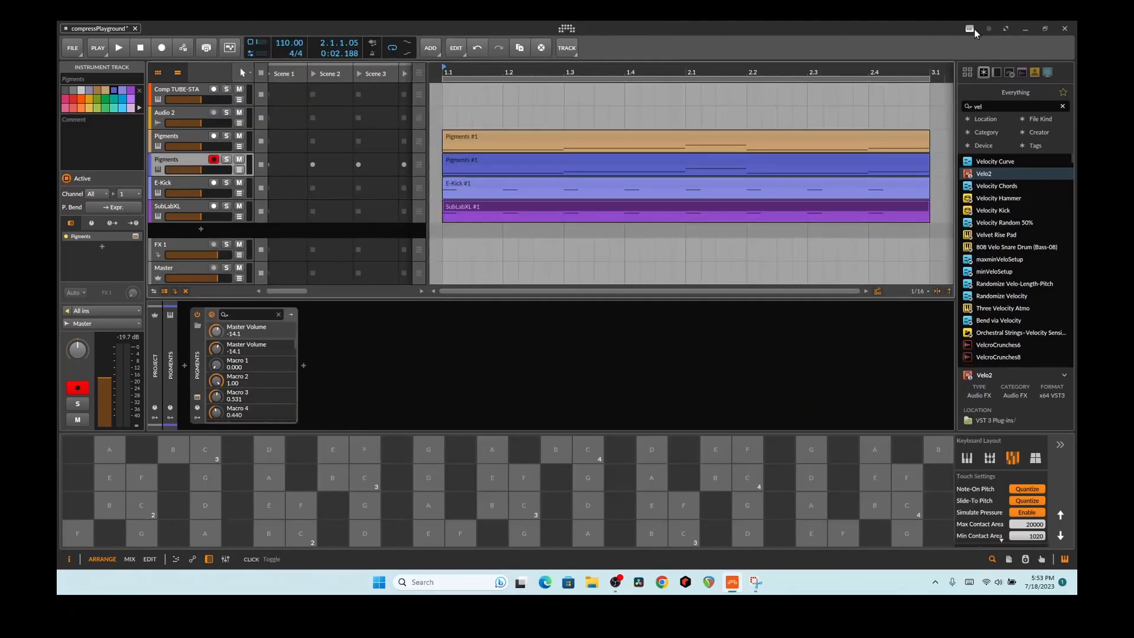
left_click(171, 140)
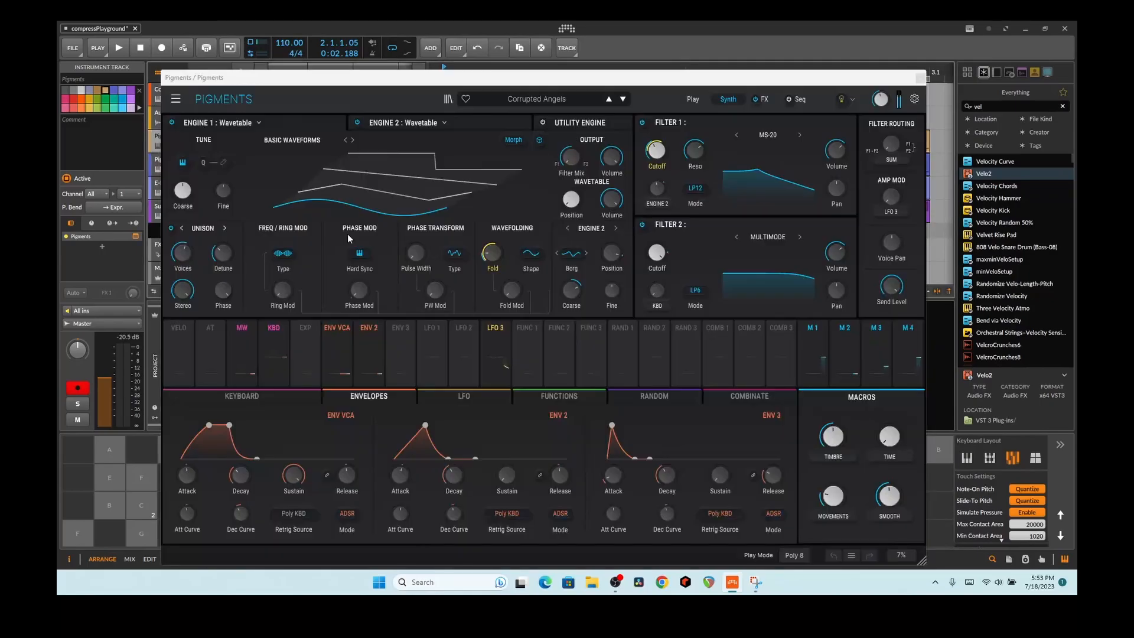
left_click(197, 396)
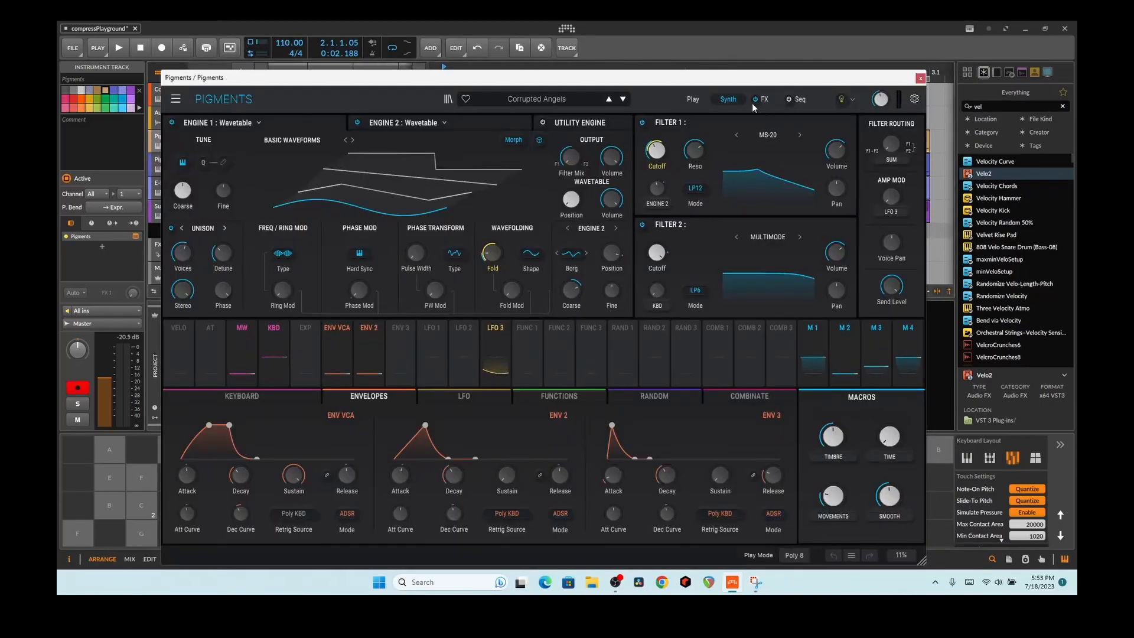
Step: Close the Pigments window, select the Master track, and start playback
left_click(920, 79)
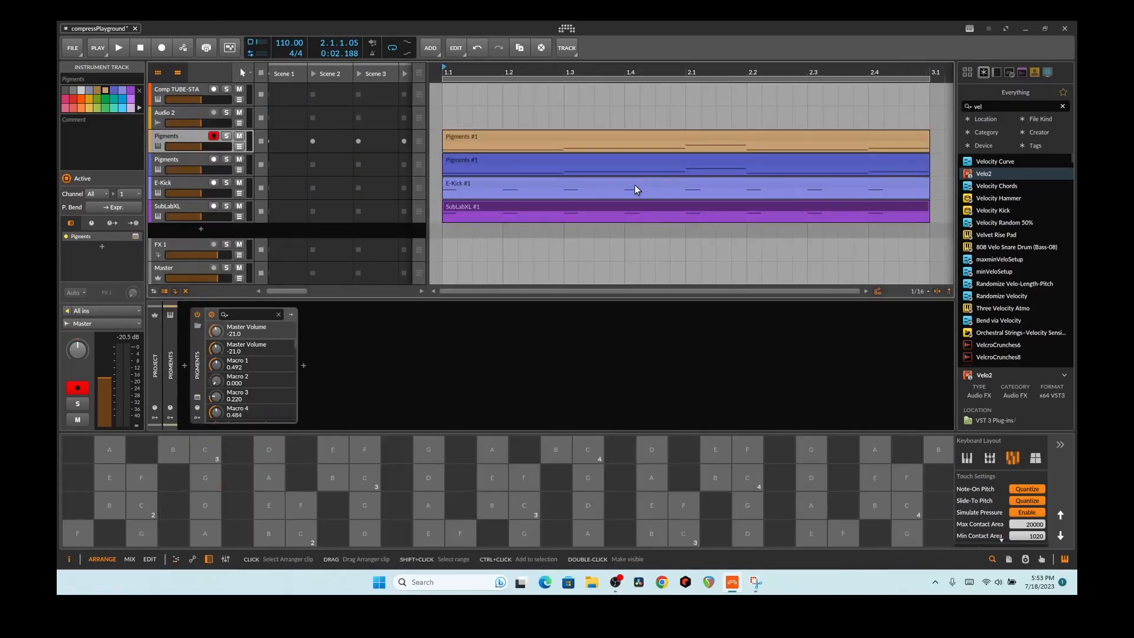
left_click(181, 273)
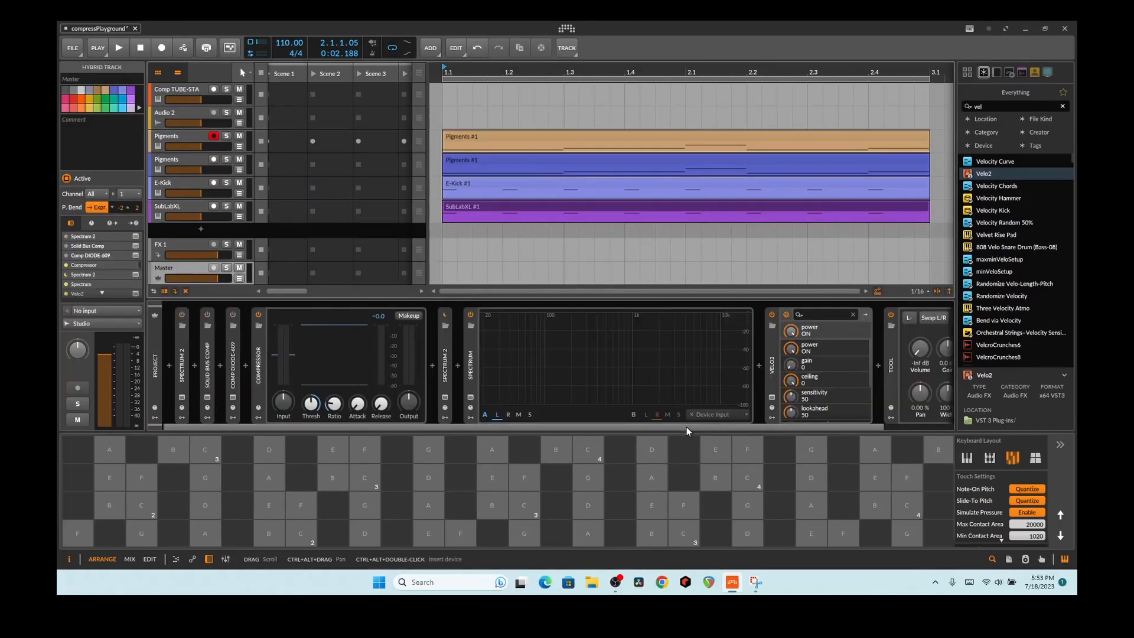
left_click_drag(685, 426, 789, 426)
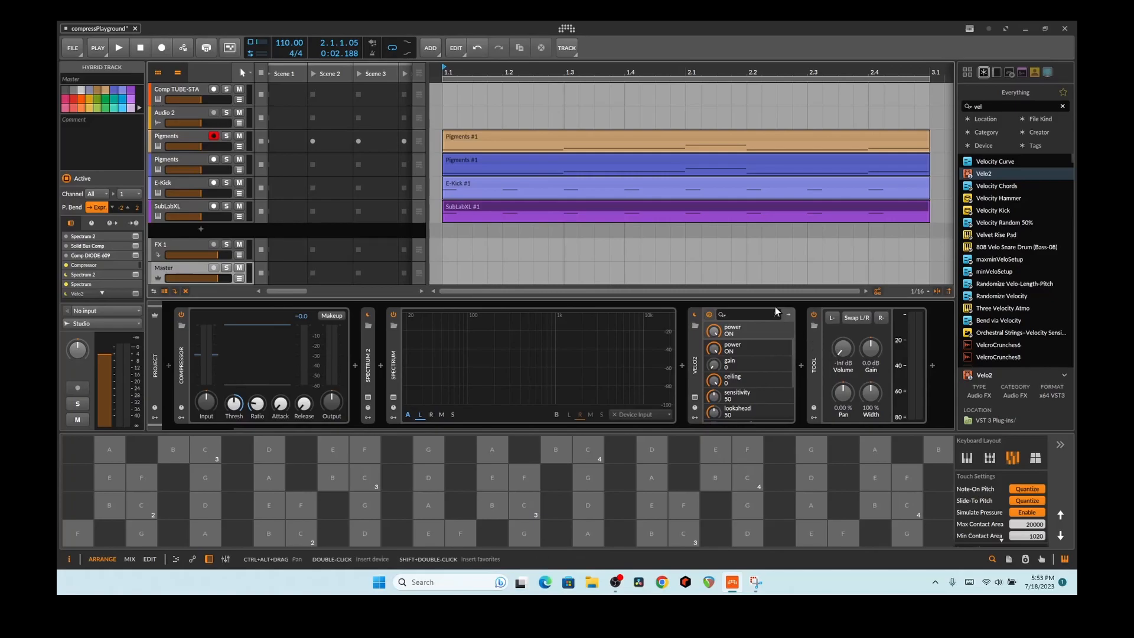
key("space")
Step: Raise the Tool volume to -5.5 dB and restart playback from the beginning
mouse_move(843, 348)
left_mouse_down()
mouse_move(842, 319)
mouse_move(842, 332)
left_mouse_up()
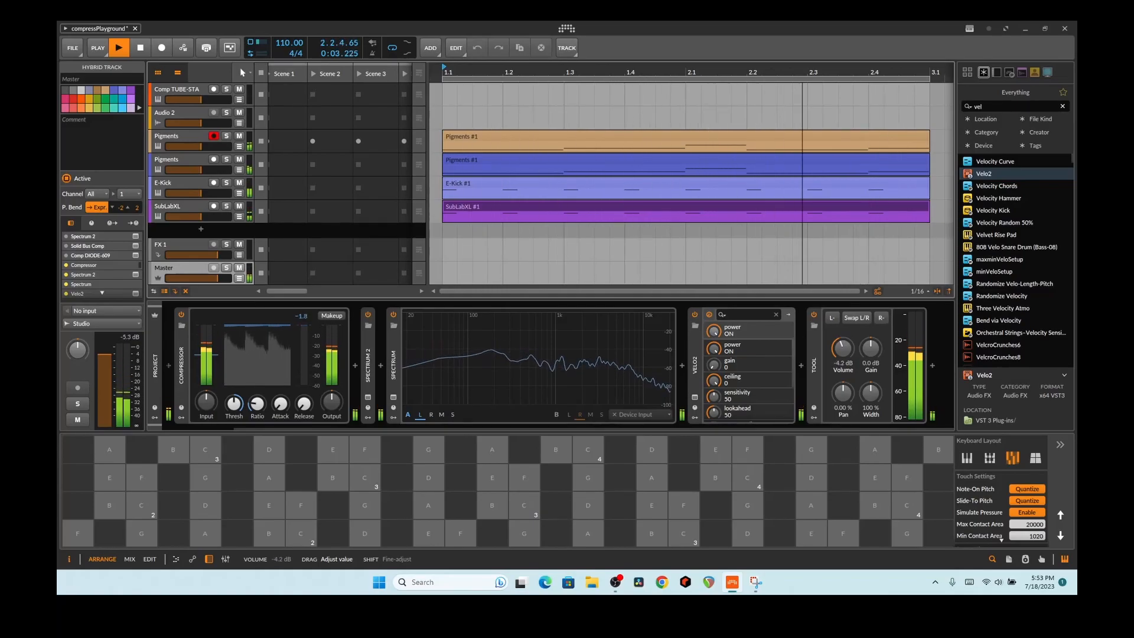
left_click_drag(707, 428, 625, 431)
key("space")
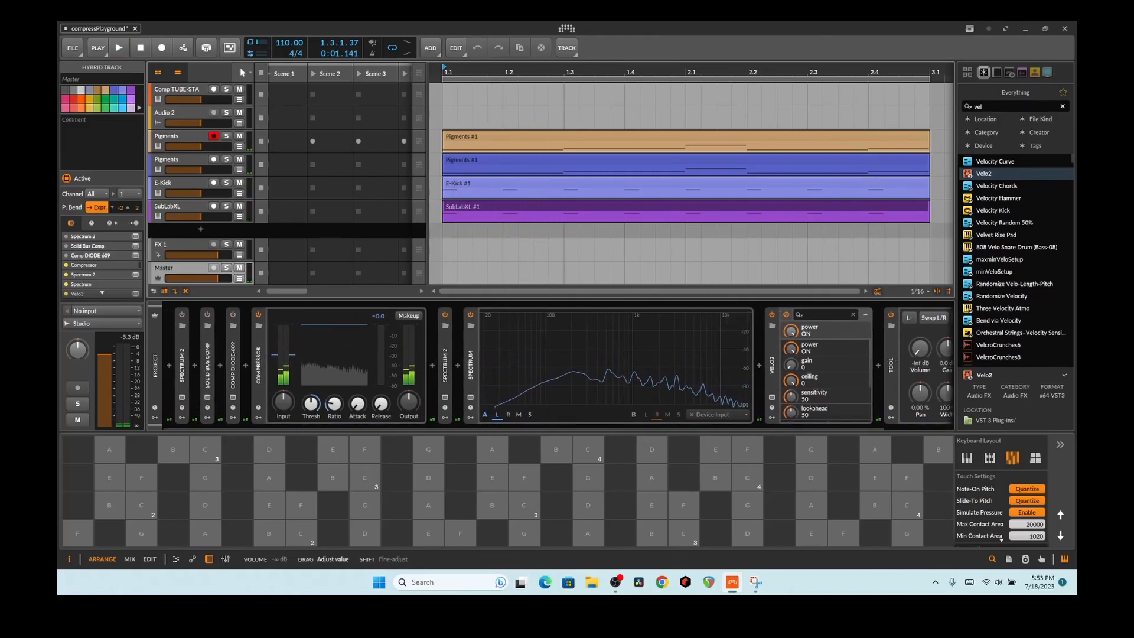
key("space")
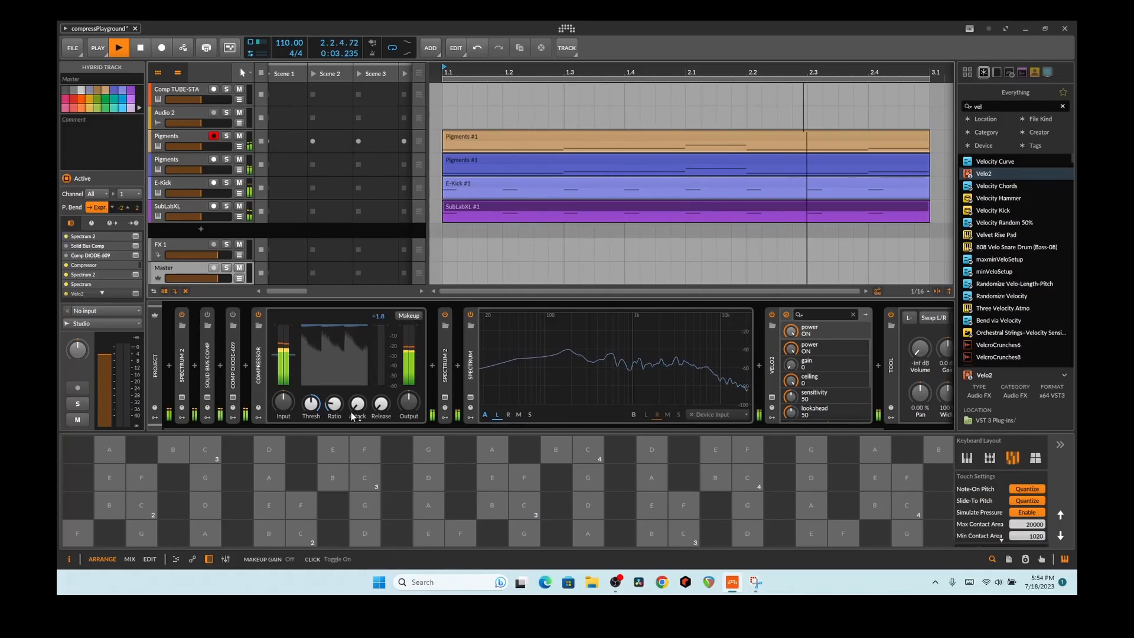
Step: Open the Spectrum 2 analyzer window and expand both Spectrum 2 devices' parameters
left_click(445, 397)
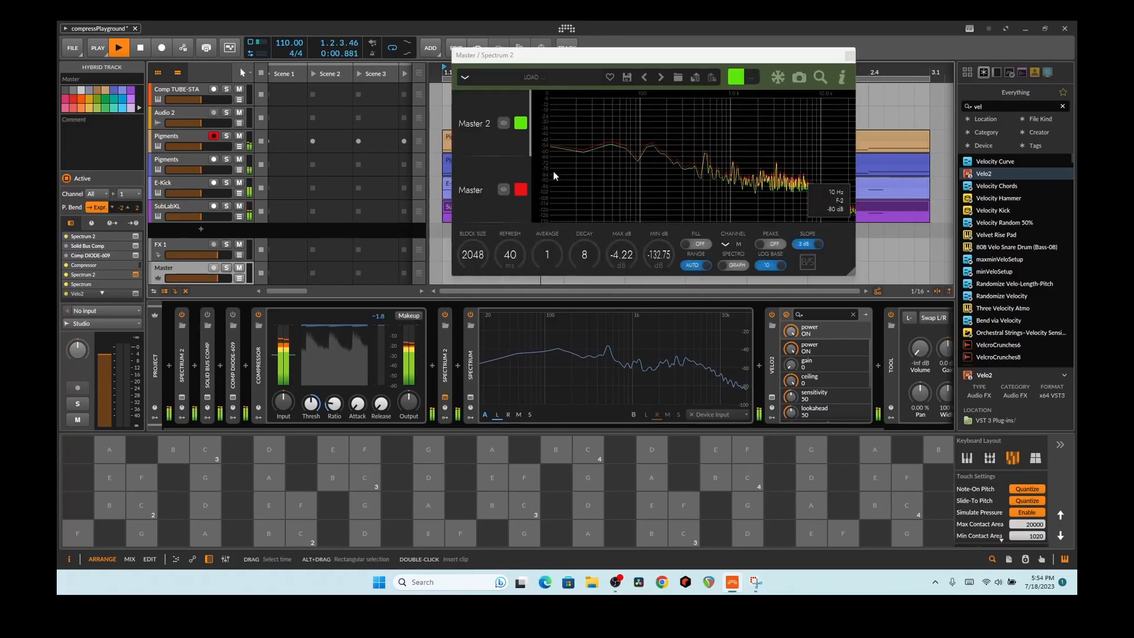
double_click(183, 362)
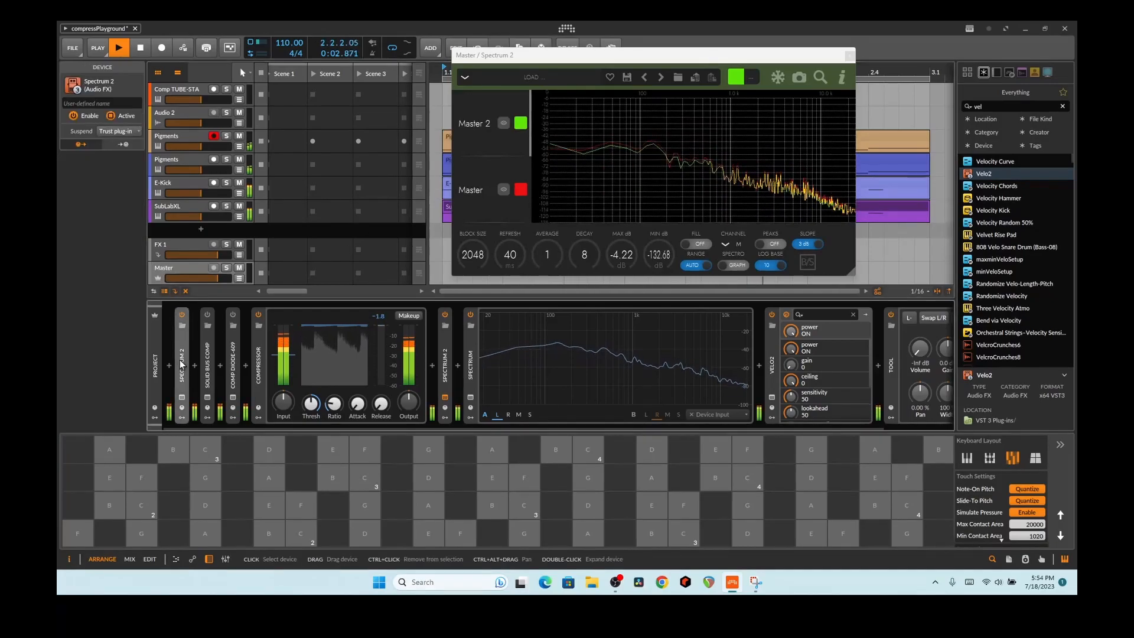
double_click(541, 360)
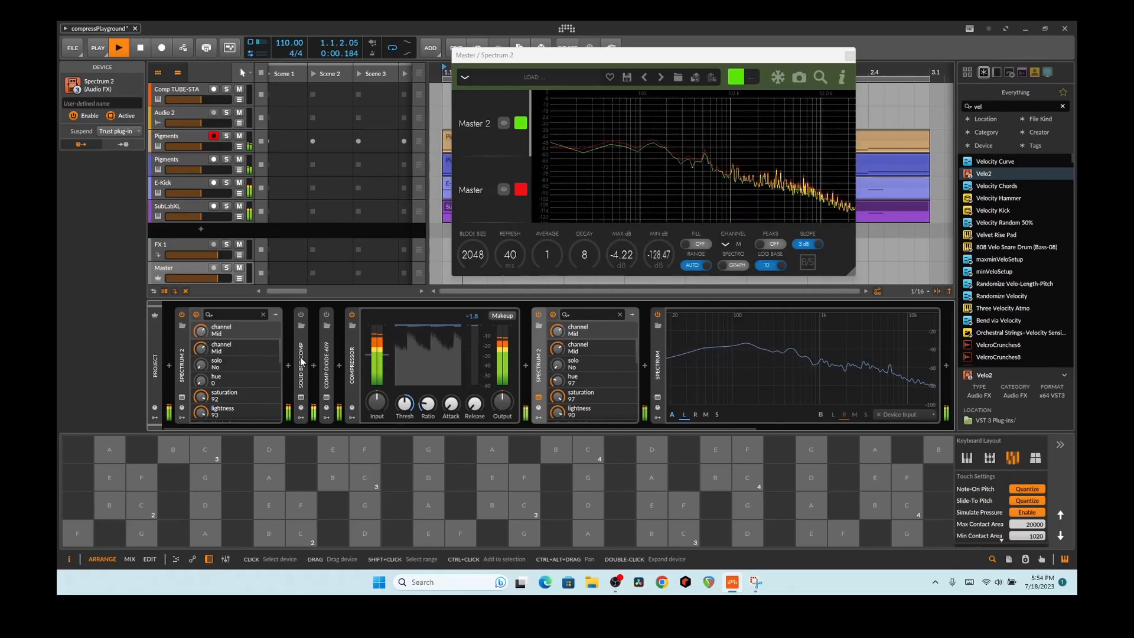
Step: Switch the master compressor off to compare, then select the SubLabXL track
left_click(353, 315)
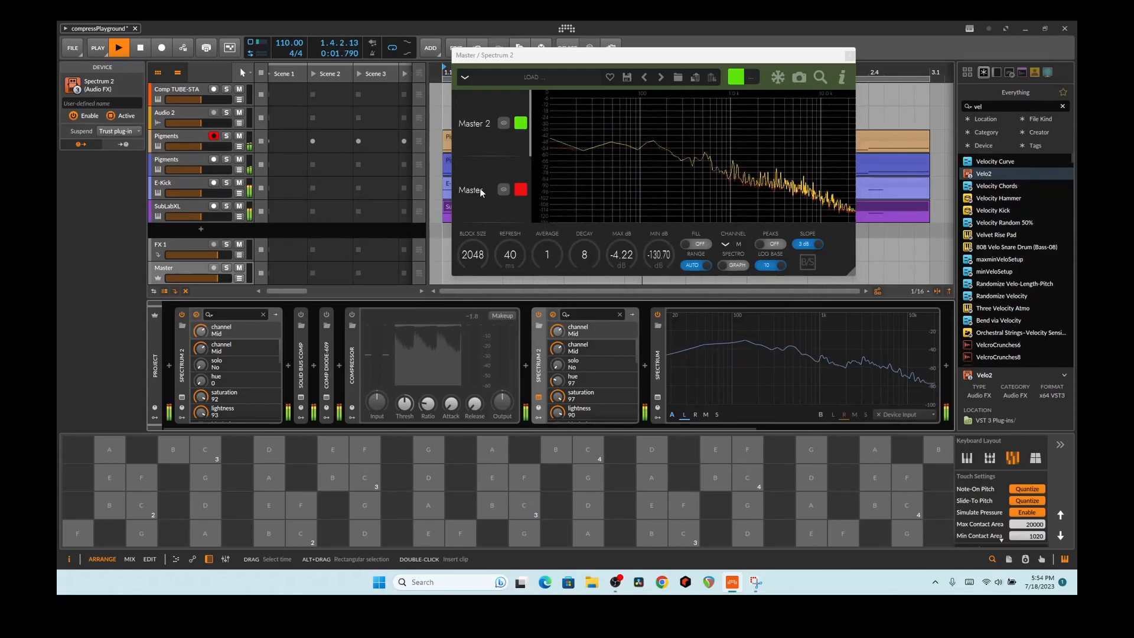
left_click(538, 396)
left_click(538, 396)
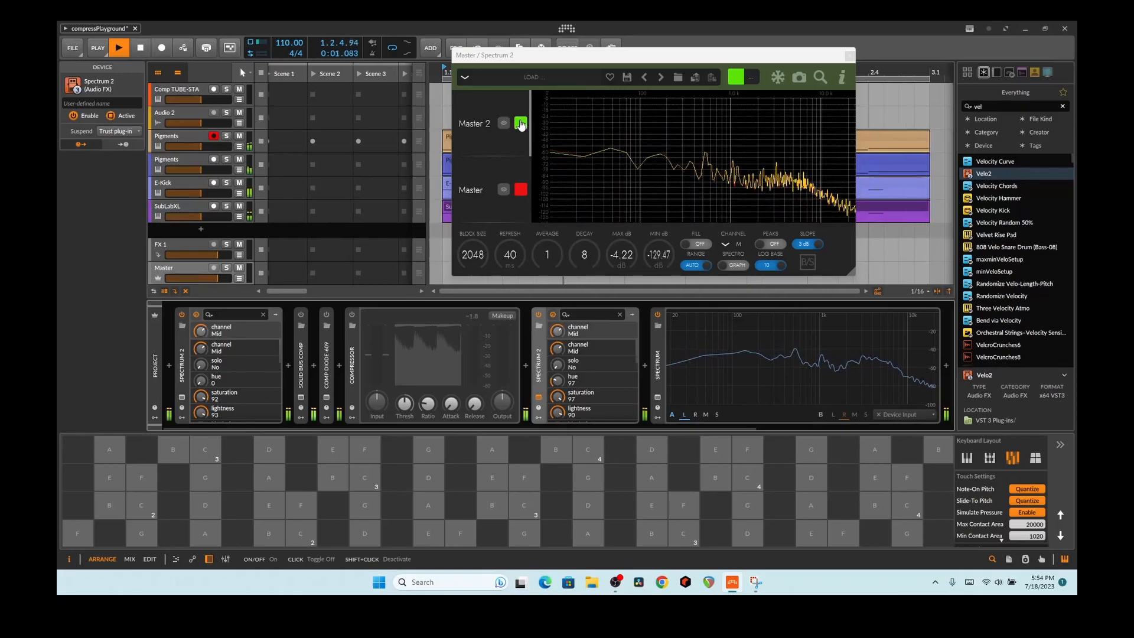
left_click(186, 202)
Step: Browse the E-Kick, both Pigments, Audio 2 and Comp TUBE-STA tracks' devices
left_click(182, 176)
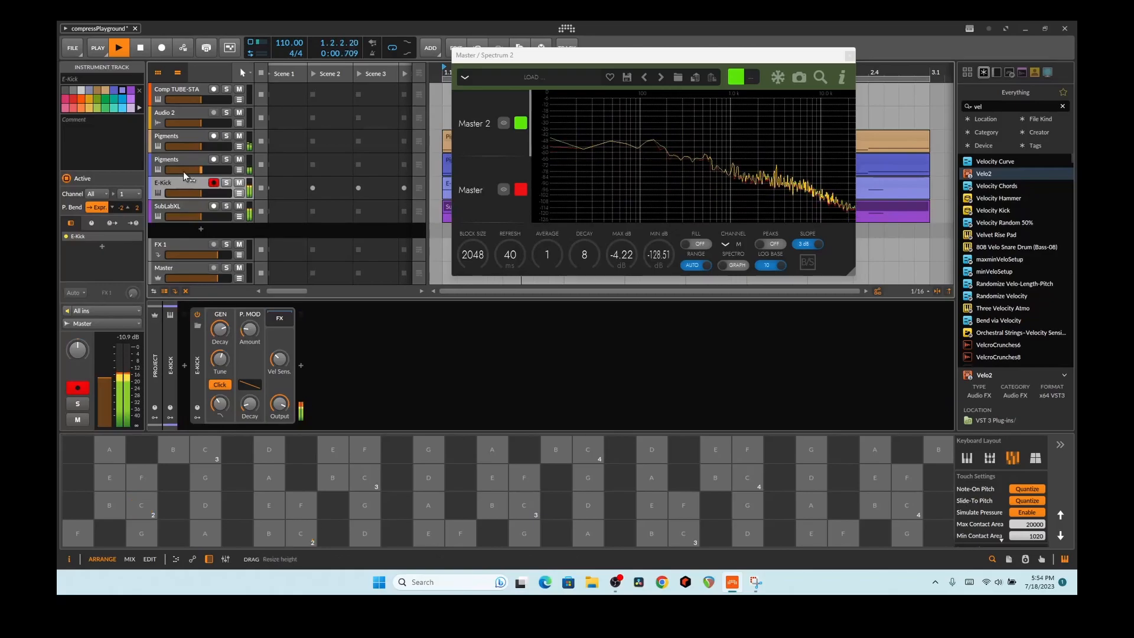
left_click(186, 165)
left_click(186, 138)
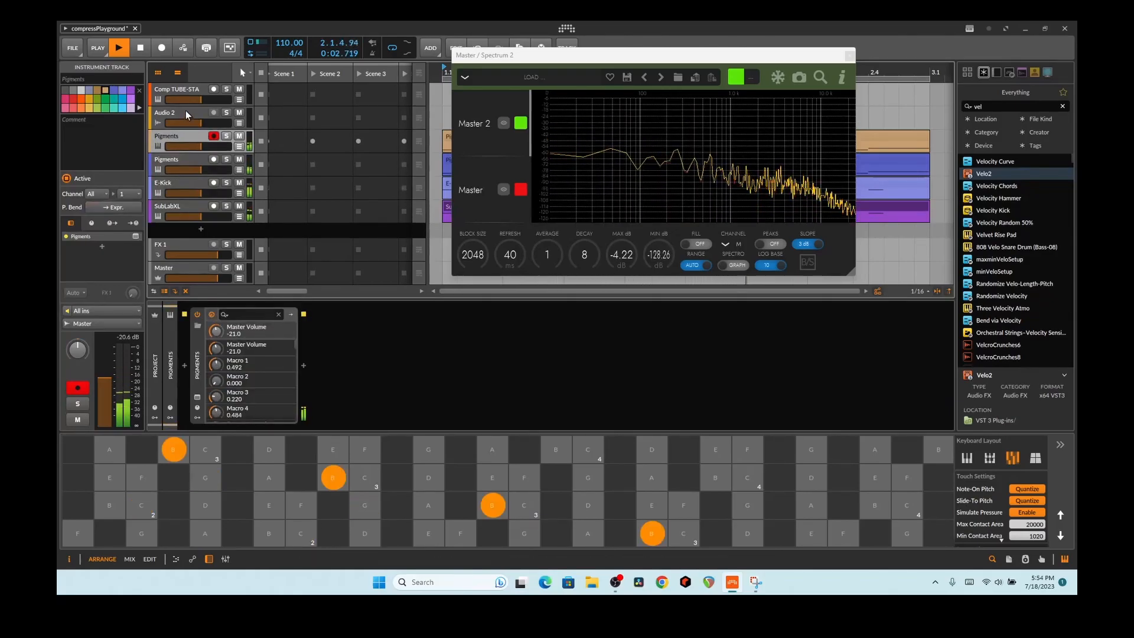
left_click(186, 111)
left_click(182, 90)
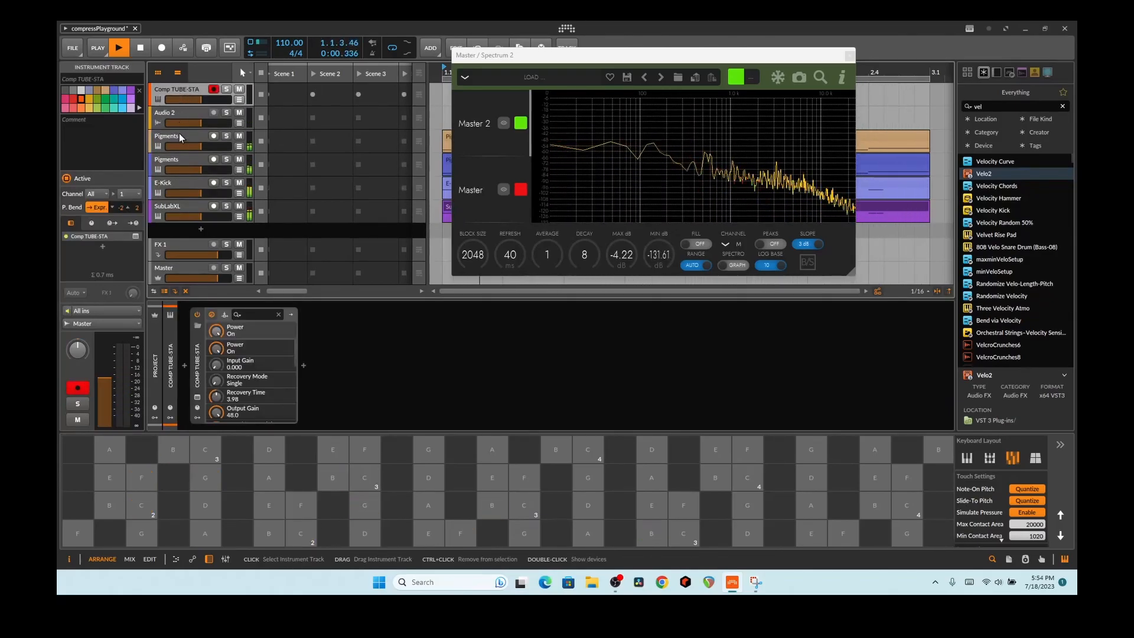
Step: Return to the Master effects chain and close the floating Spectrum 2 window
left_click(197, 163)
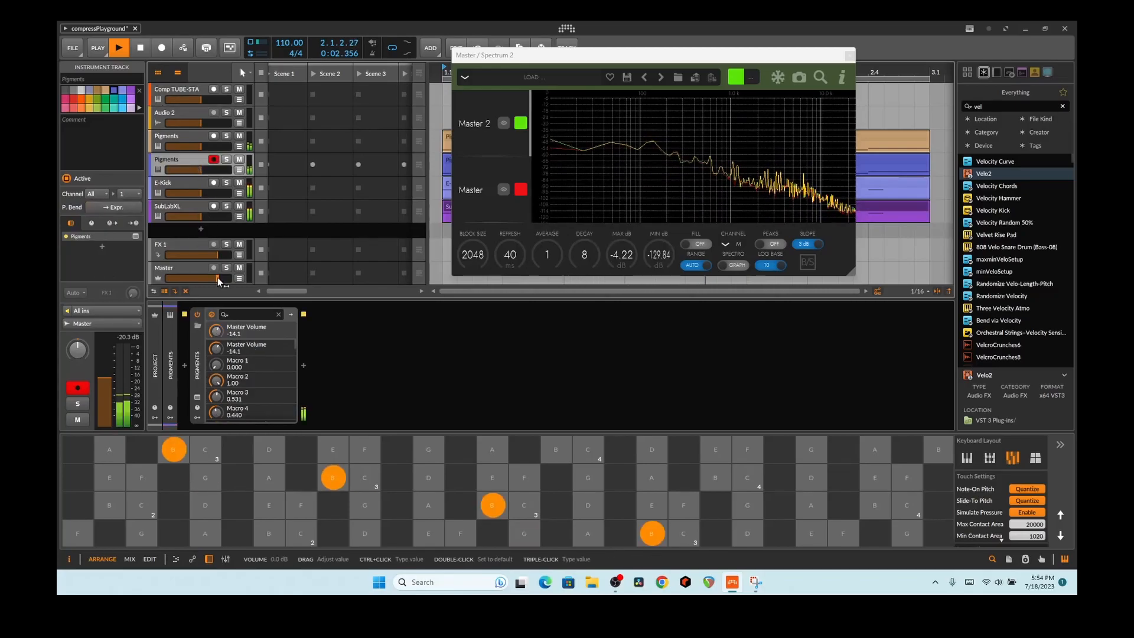
left_click(196, 269)
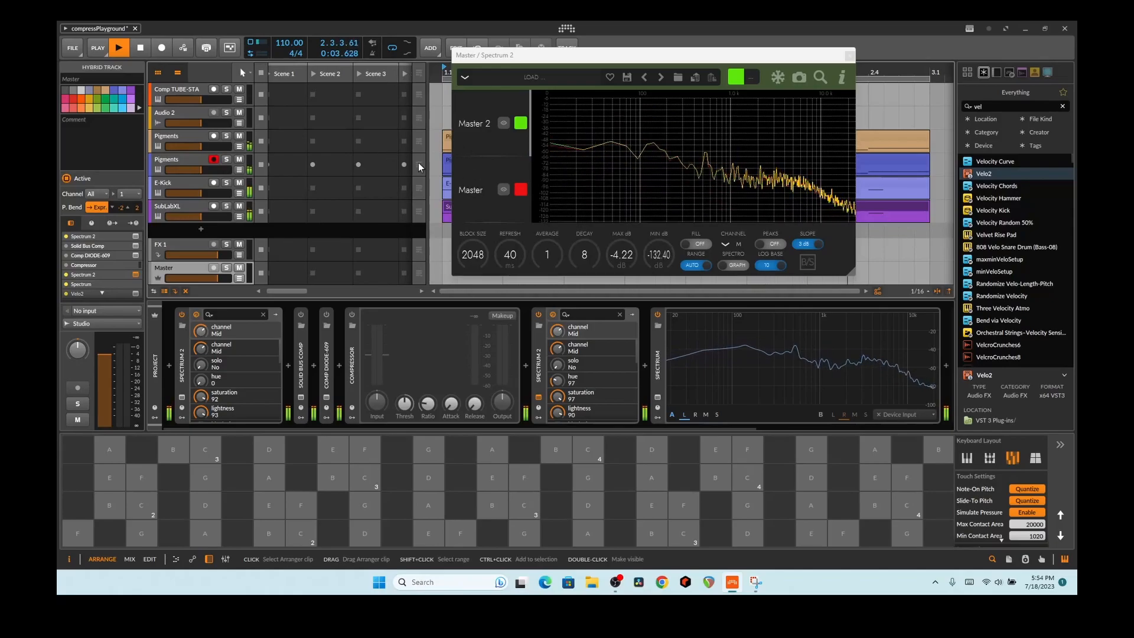
left_click(850, 55)
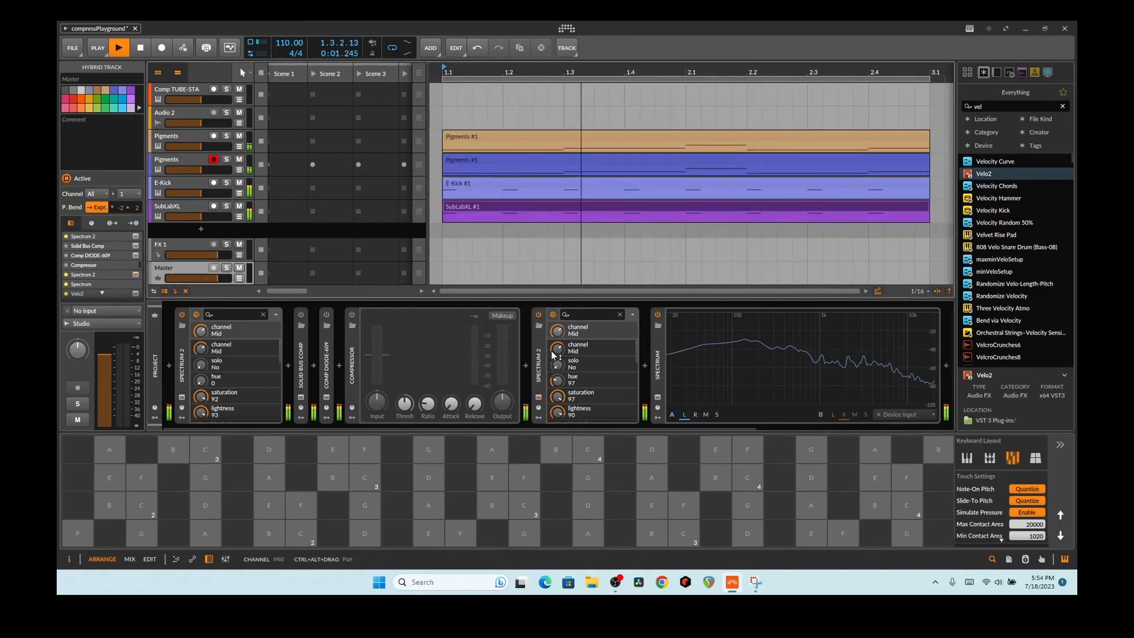
Step: Delete both Spectrum 2 analysers from the Master chain
left_click(538, 371)
key("Delete")
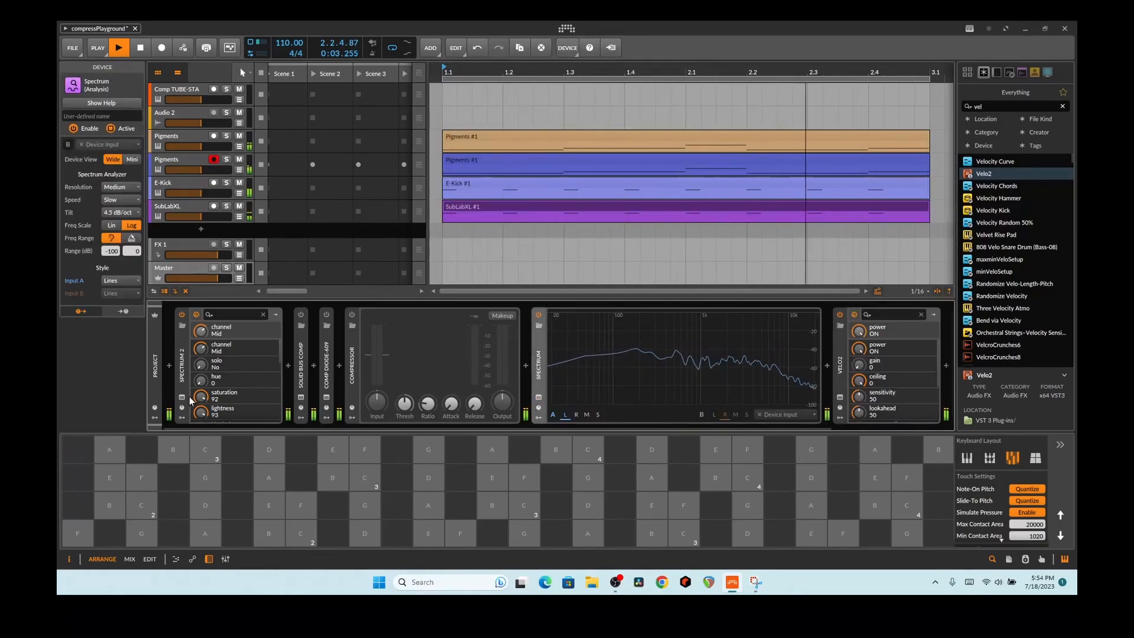
left_click(183, 377)
key("Delete")
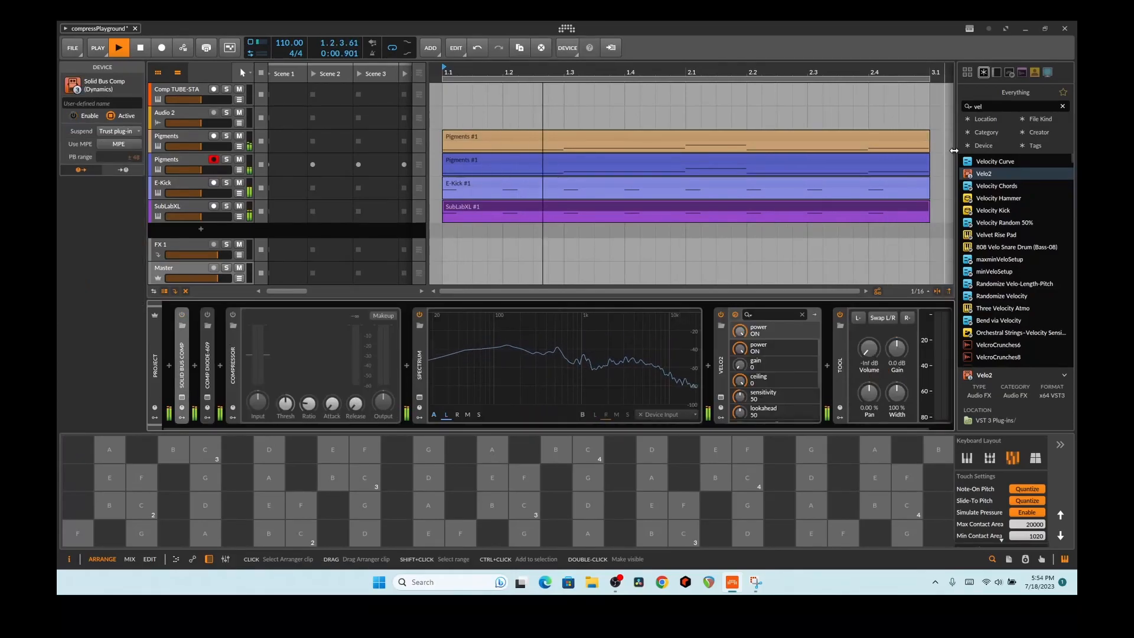
Step: Search 'spe' and insert a fresh Spectrum 2 right after the Compressor
left_click(991, 105)
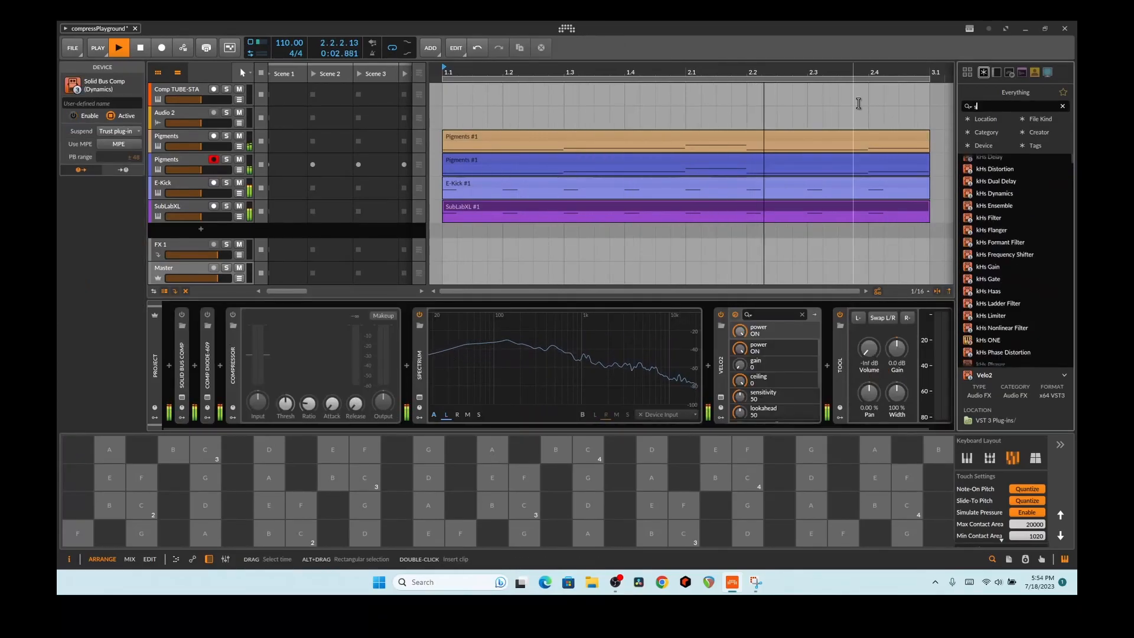
left_click_drag(976, 161, 411, 378)
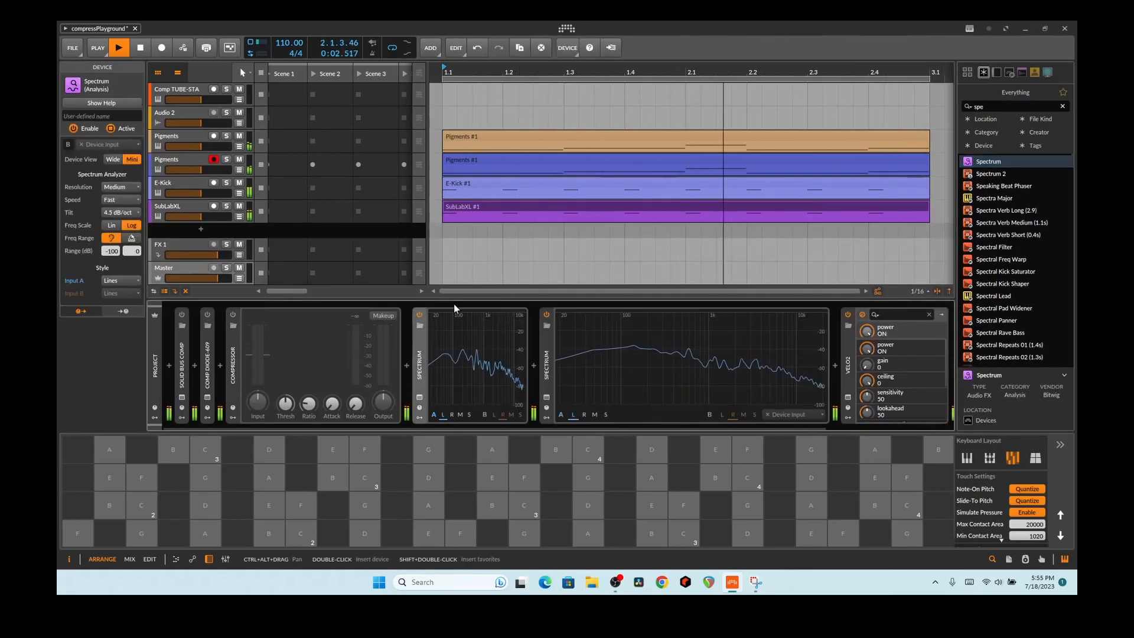
left_click(420, 360)
key("Delete")
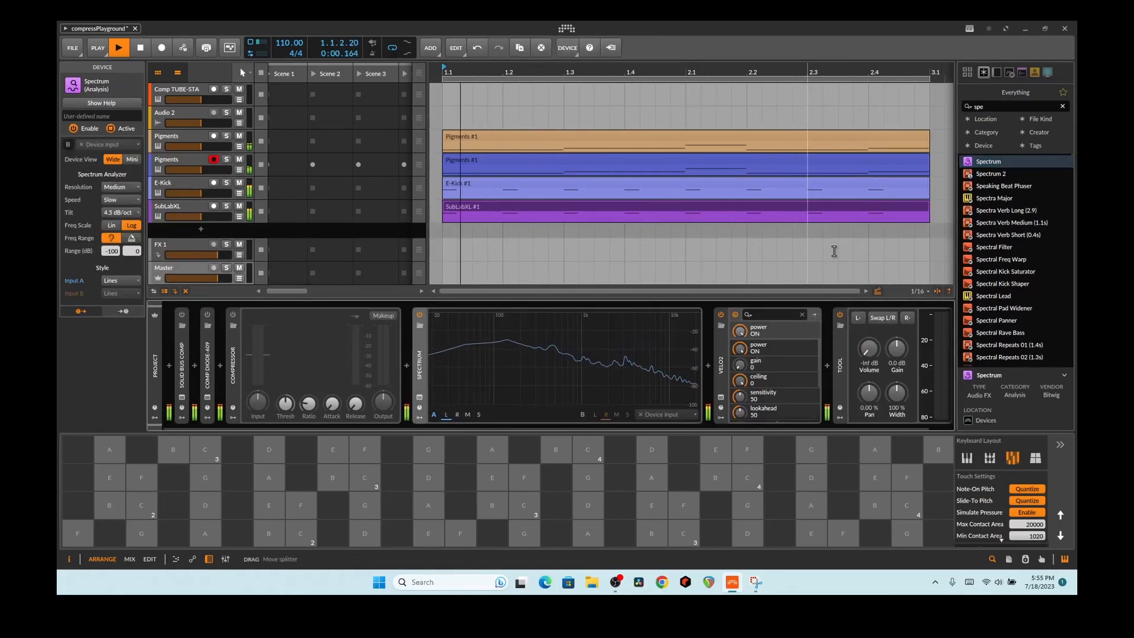
left_click_drag(986, 173, 891, 227)
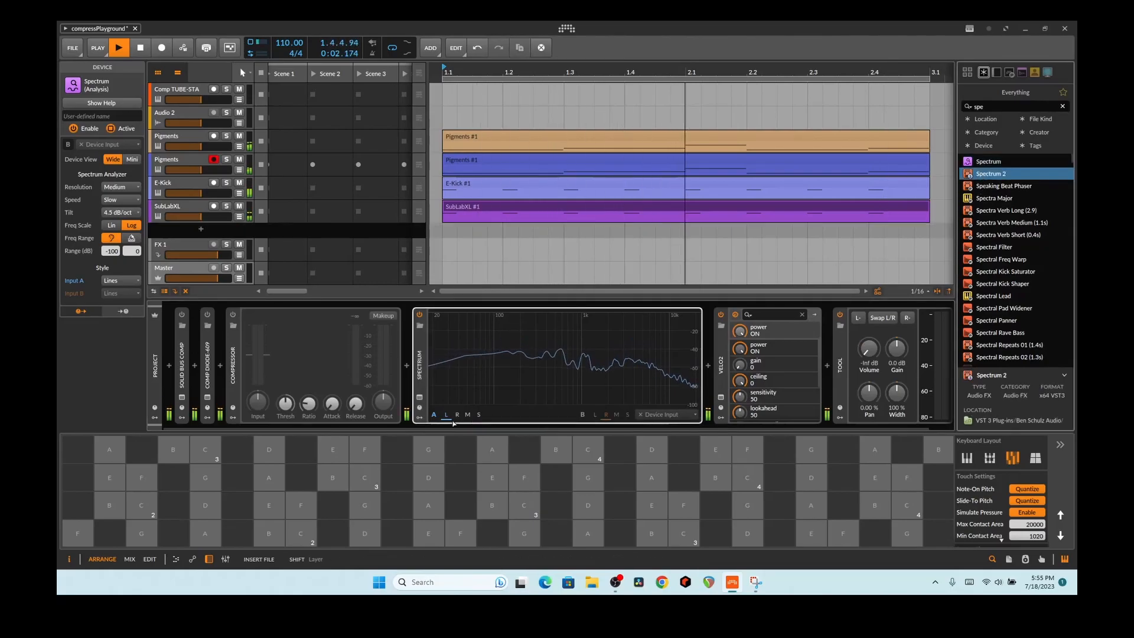
left_click_drag(412, 417, 412, 417)
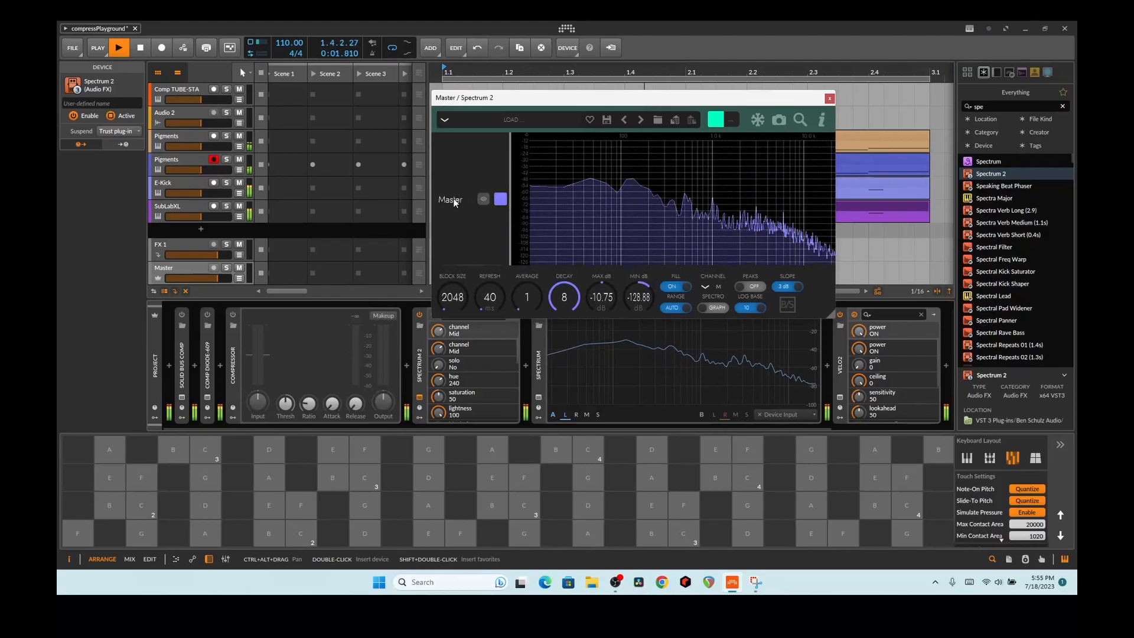
Step: Label the trace 'Post Comp', then add another Spectrum 2 at the front of the Master chain
type("t Comp")
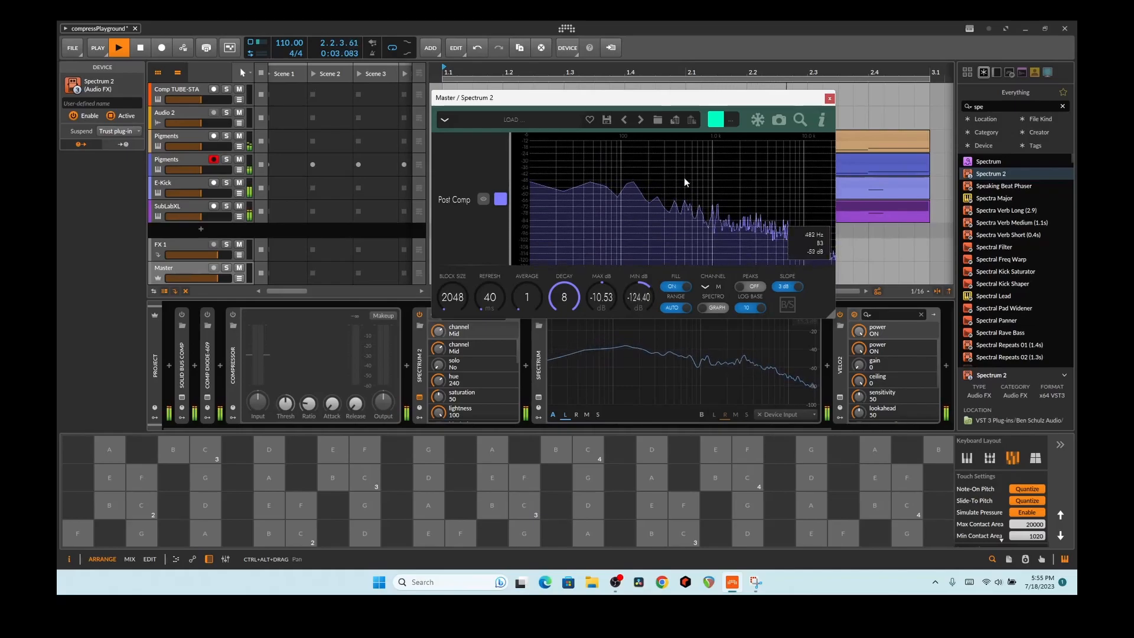
left_click_drag(665, 97, 700, 60)
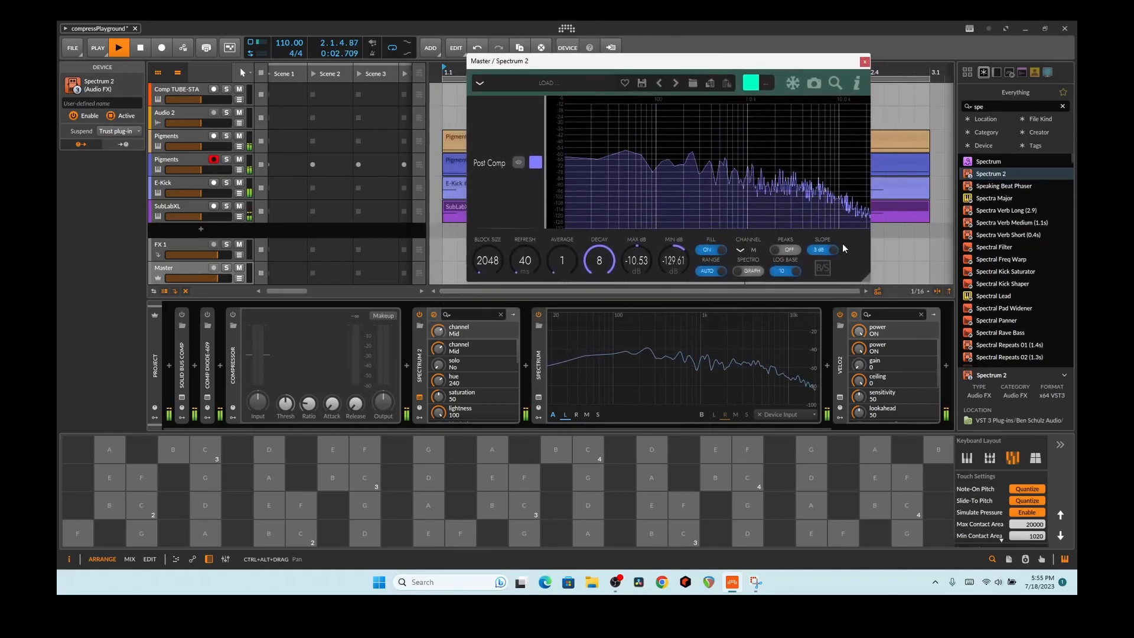
left_click(511, 428)
mouse_move(976, 172)
left_mouse_down()
mouse_move(889, 205)
mouse_move(169, 387)
left_mouse_up()
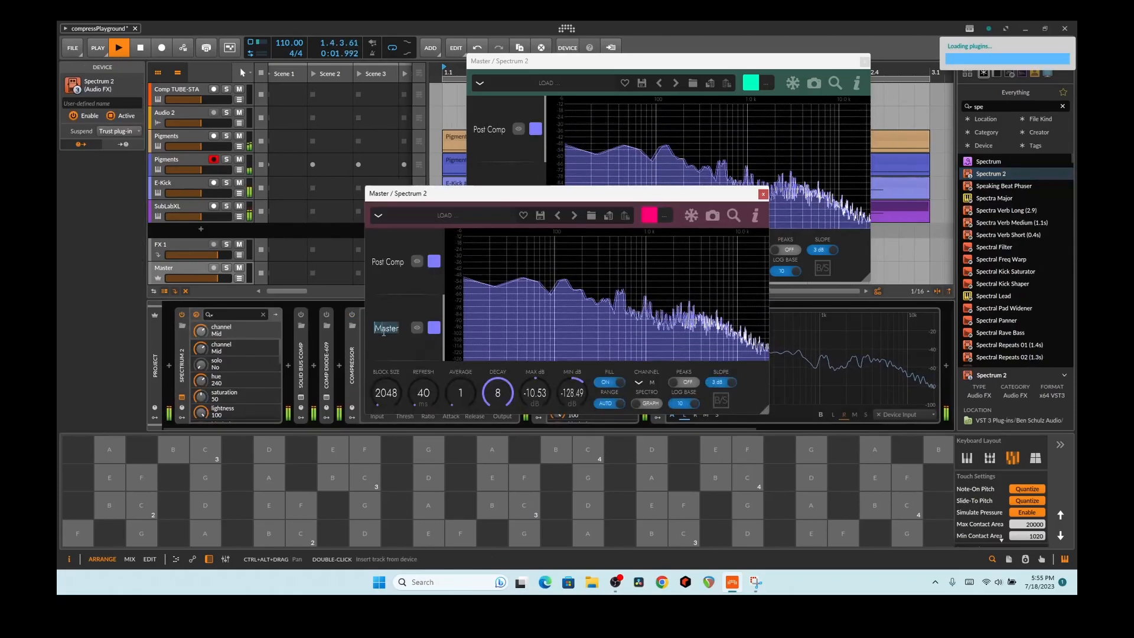
Step: Name the first analyser's trace 'Pre Comp' and give it a green colour
type("Pre Comp")
left_click(433, 328)
left_click(466, 366)
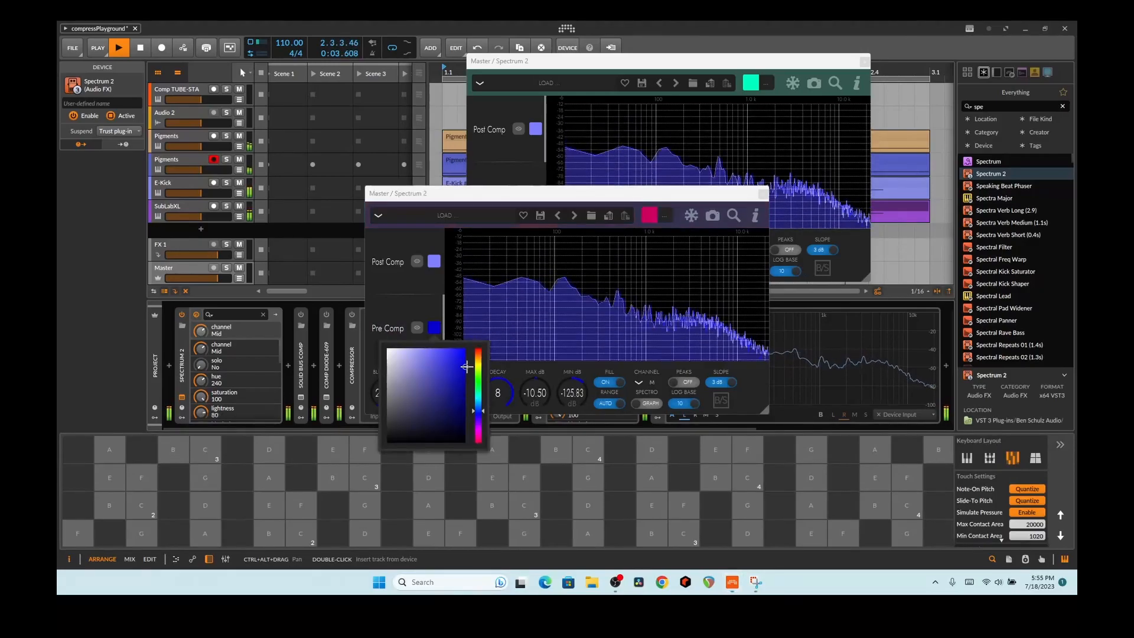
left_click(479, 374)
left_click_drag(479, 372, 479, 375)
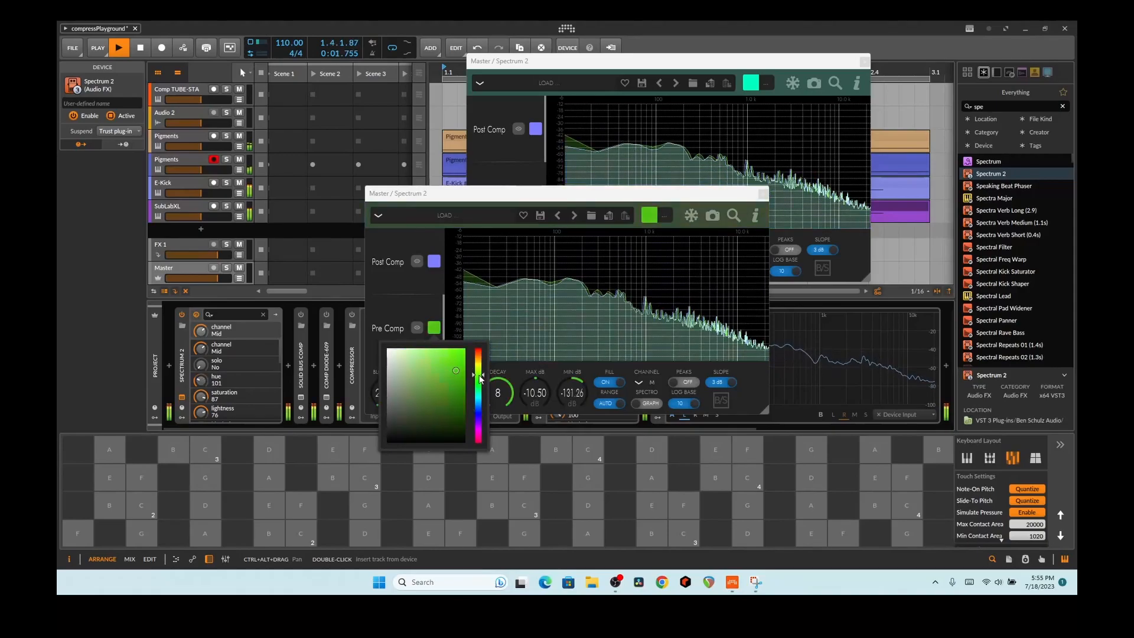
left_click(431, 262)
Step: Recolour the Post Comp trace orange and switch off the spectrum fill
left_click(434, 261)
left_click_drag(479, 348, 481, 284)
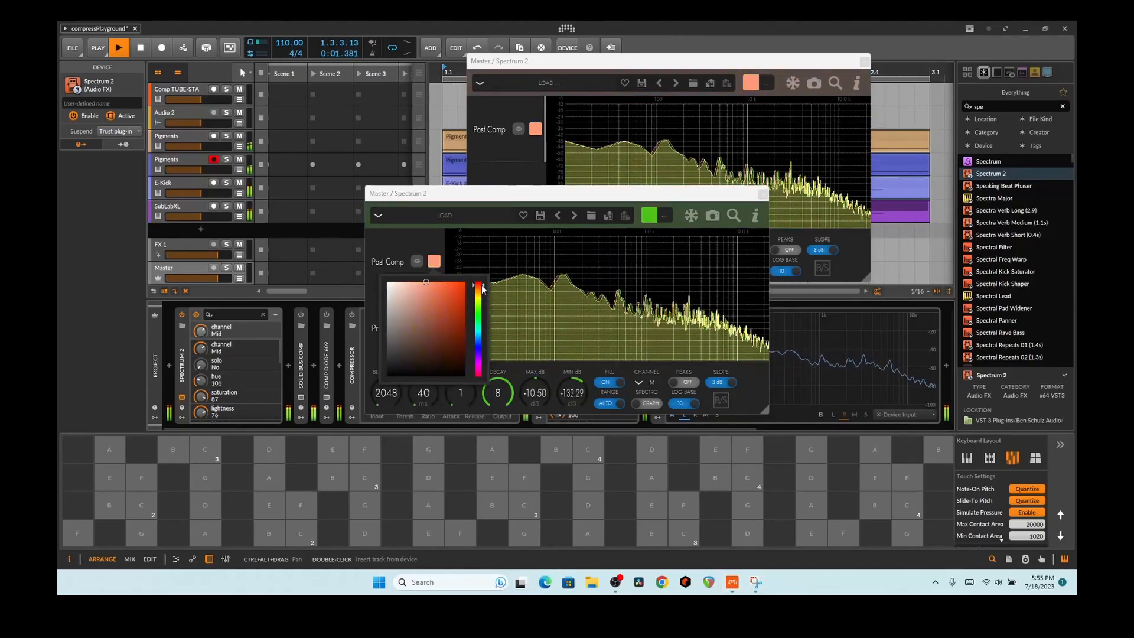
left_click(613, 384)
left_click(763, 194)
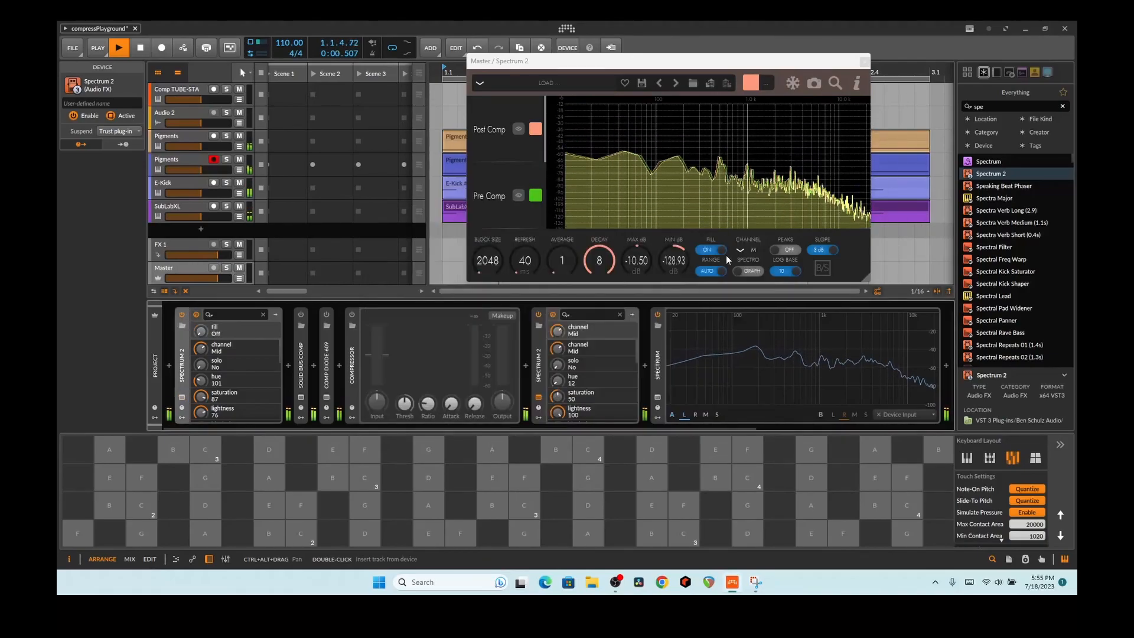
left_click(713, 250)
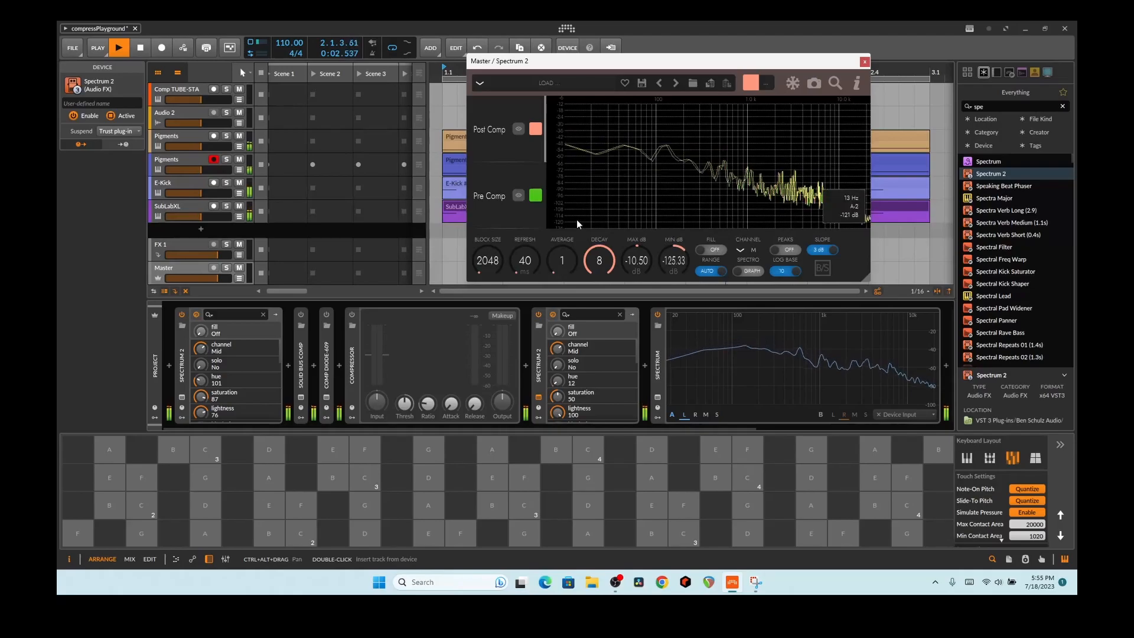
Step: Change the Pre Comp trace colour to a bright cyan
left_click(537, 197)
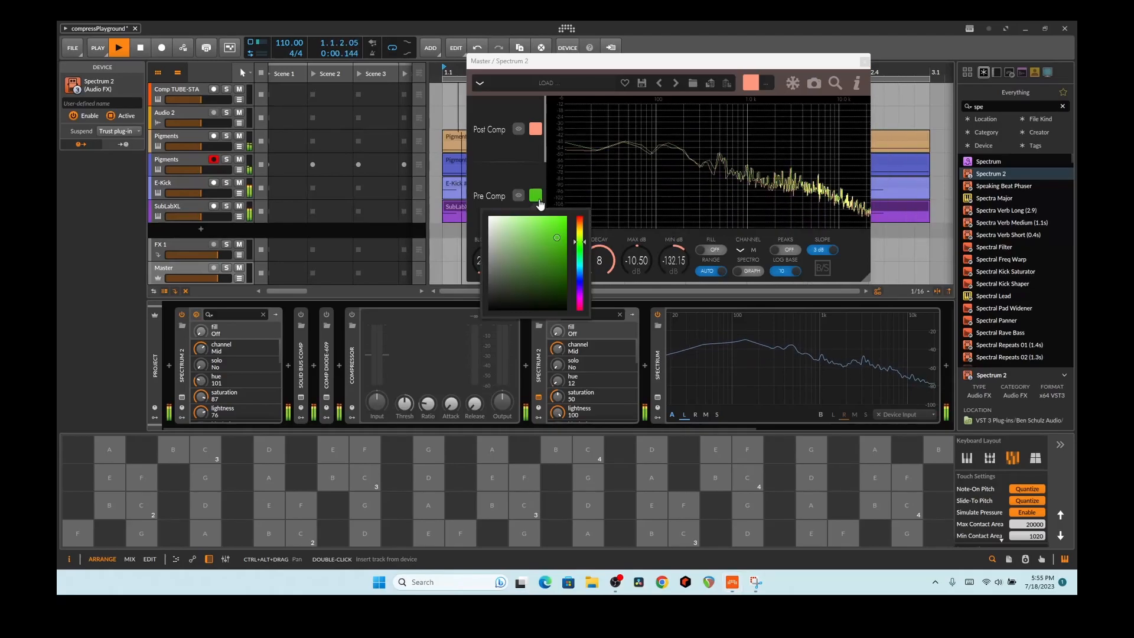
mouse_move(580, 242)
left_mouse_down()
mouse_move(582, 215)
mouse_move(580, 264)
left_mouse_up()
left_click(556, 228)
left_click(560, 232)
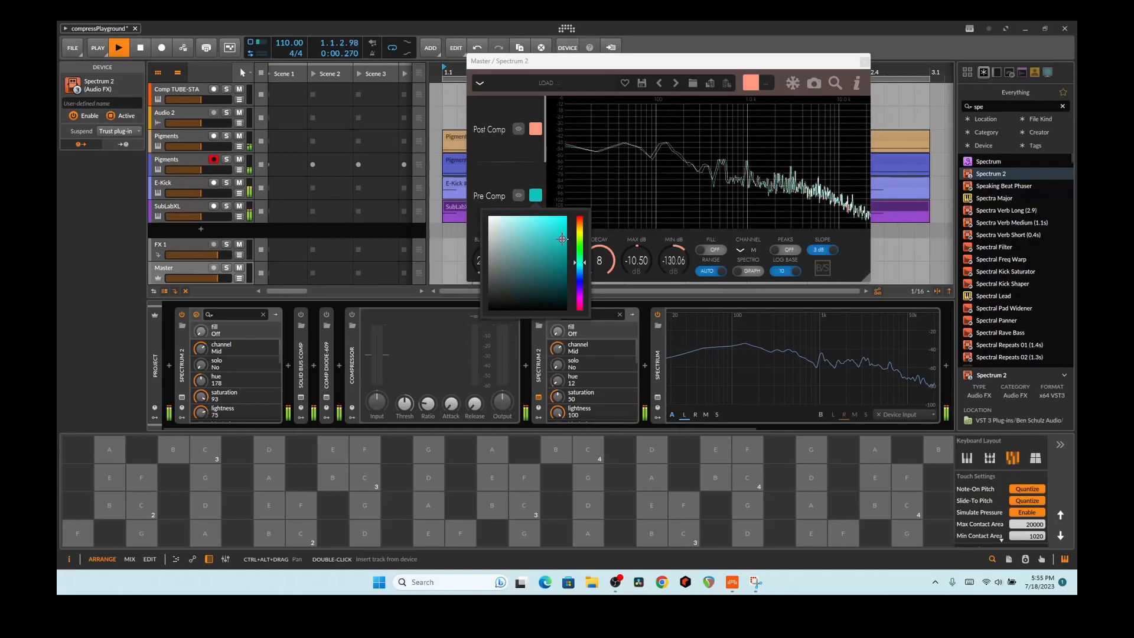
left_click(536, 136)
Step: Change the Post Comp trace colour to red
left_click(536, 130)
mouse_move(580, 152)
left_mouse_down()
mouse_move(579, 190)
mouse_move(579, 148)
left_mouse_up()
left_click(567, 170)
left_click(562, 156)
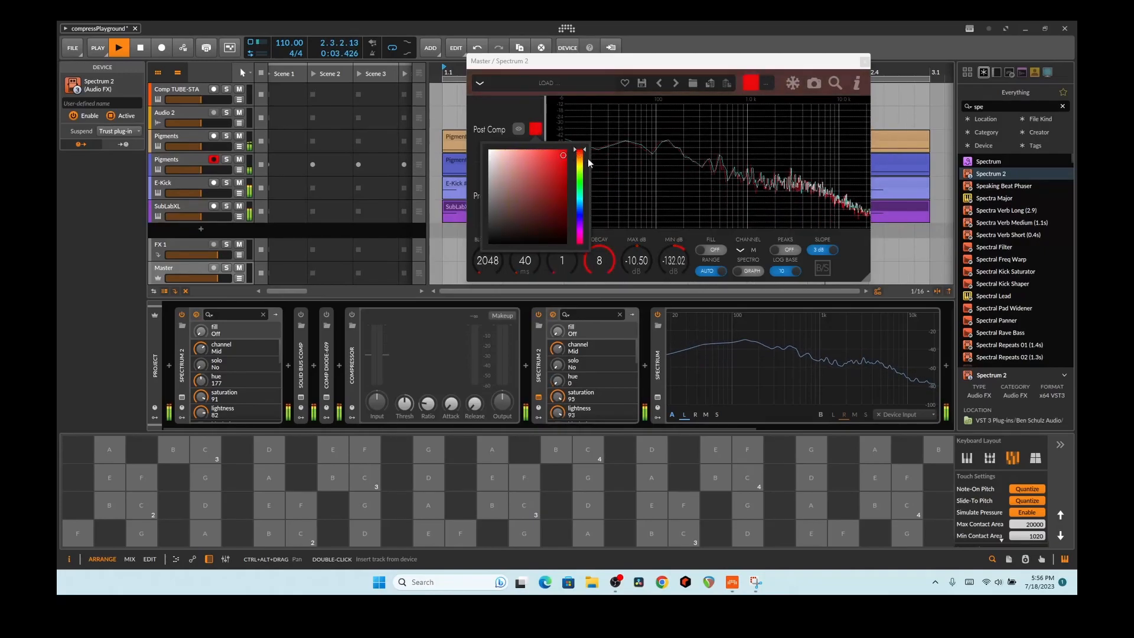
left_click(523, 106)
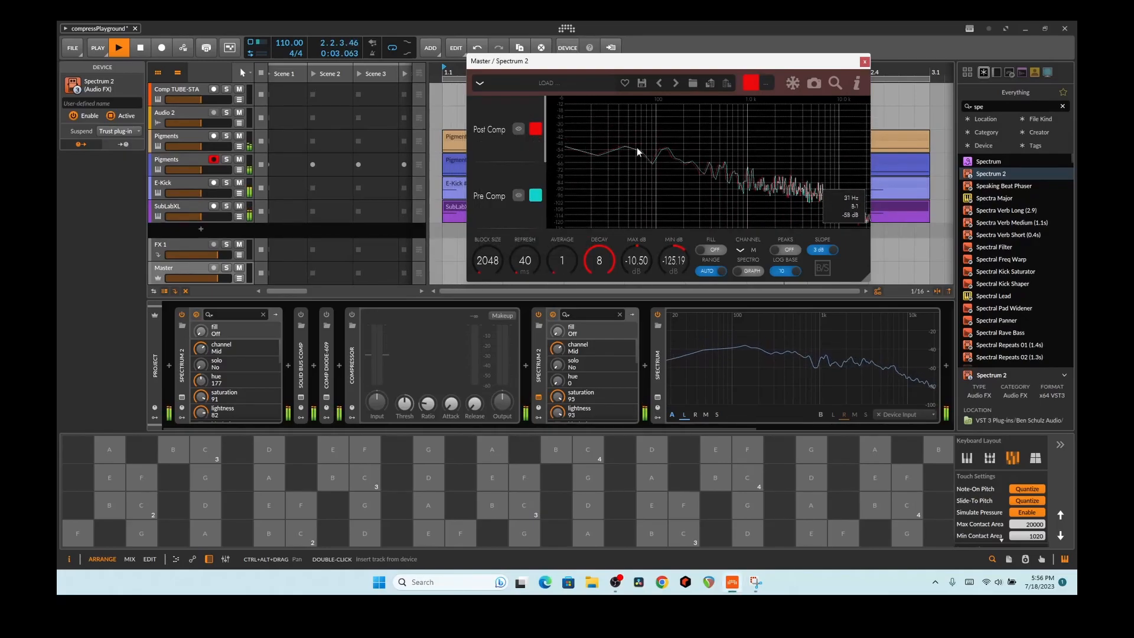
Step: Turn the Compressor on, keep Post Comp red, and re-enable Comp DIODE-609
left_click(352, 315)
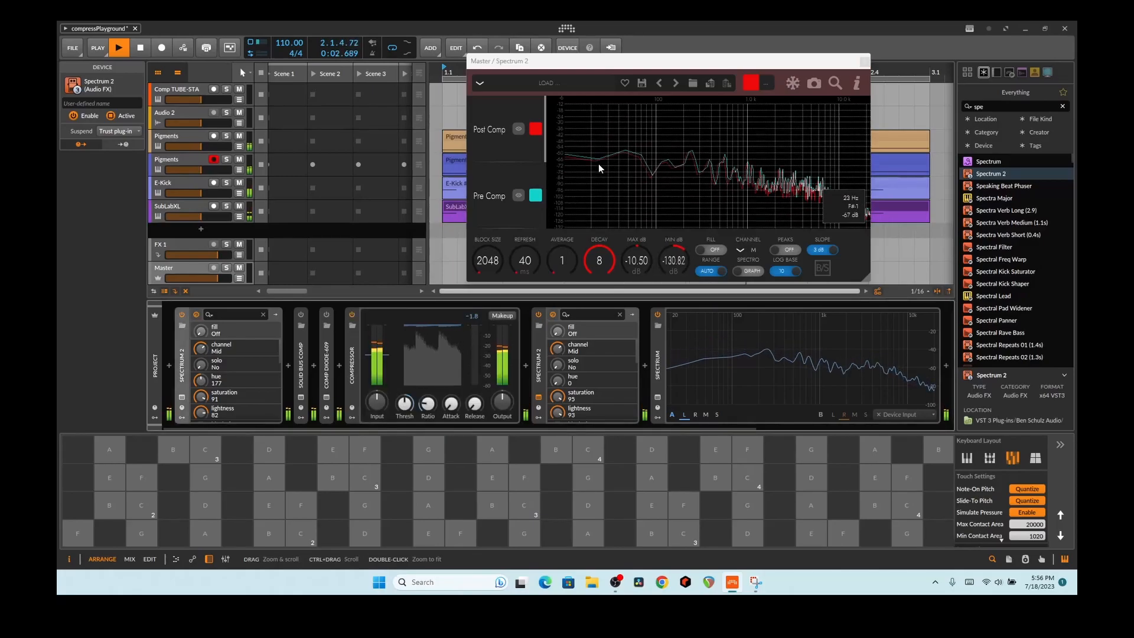
left_click(535, 129)
left_click_drag(579, 176, 577, 243)
left_click(611, 209)
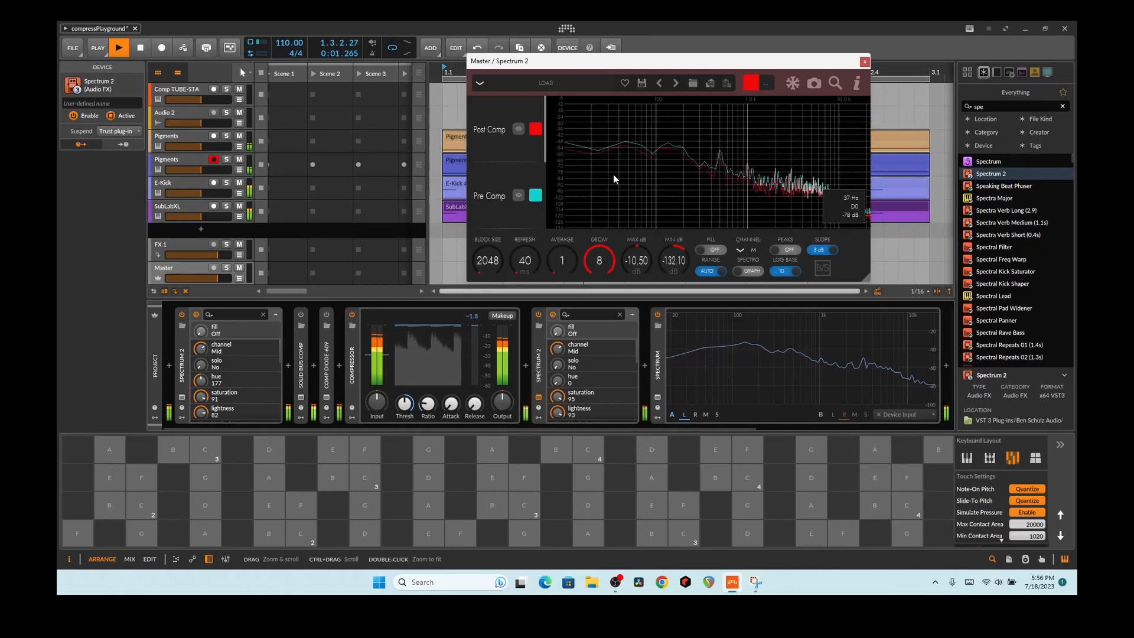
left_click(326, 316)
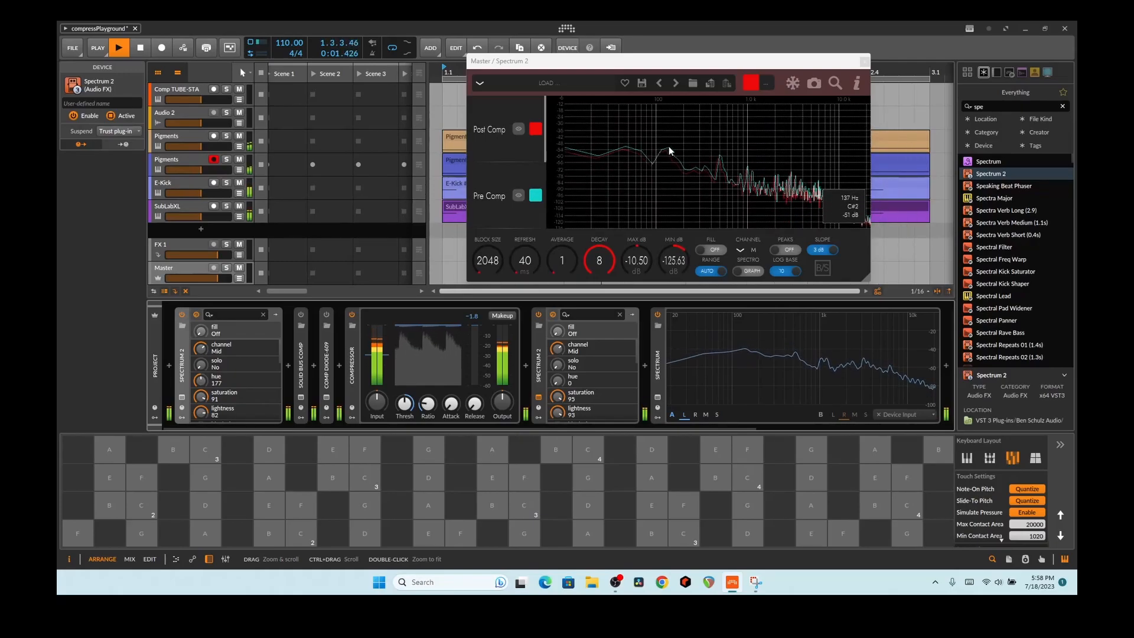
Step: Bypass and re-enable the Compressor to compare spectra, then drag the master analyzer window down-right
left_click(352, 316)
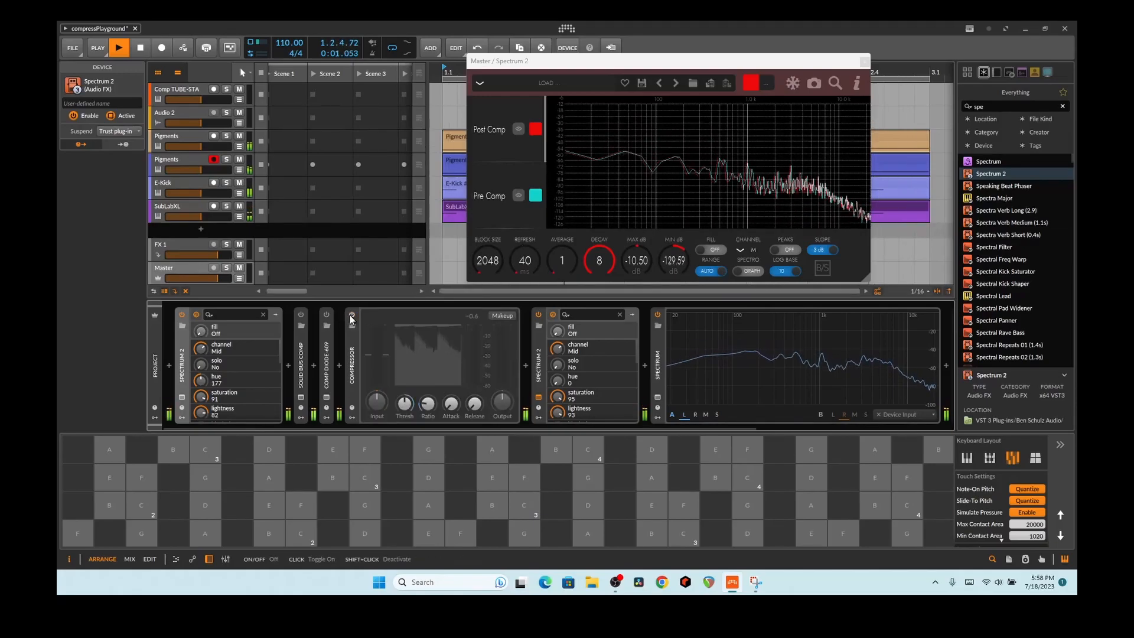
left_click(352, 316)
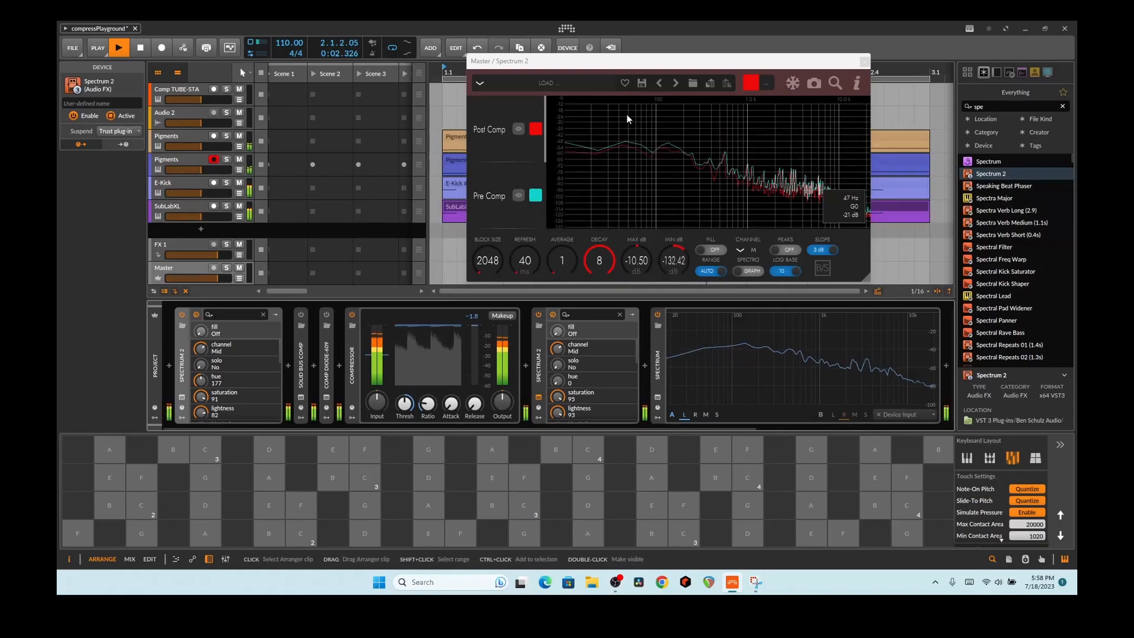
left_click_drag(614, 70, 669, 251)
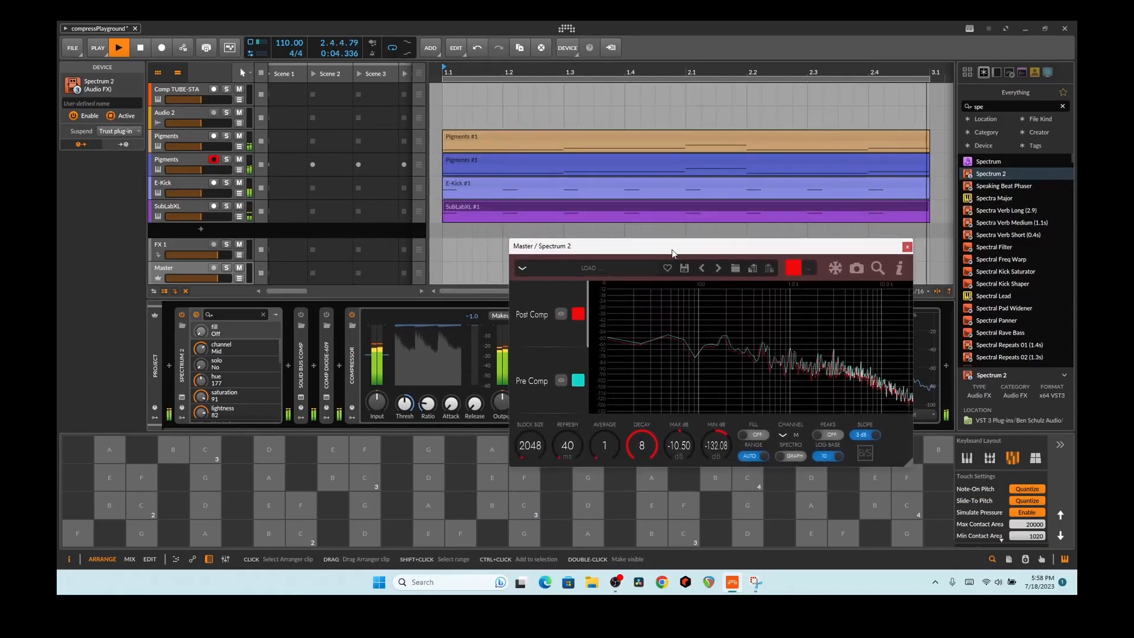
Step: Put a Spectrum 2 on the SubLabXL track and move its window up and left
left_click(161, 207)
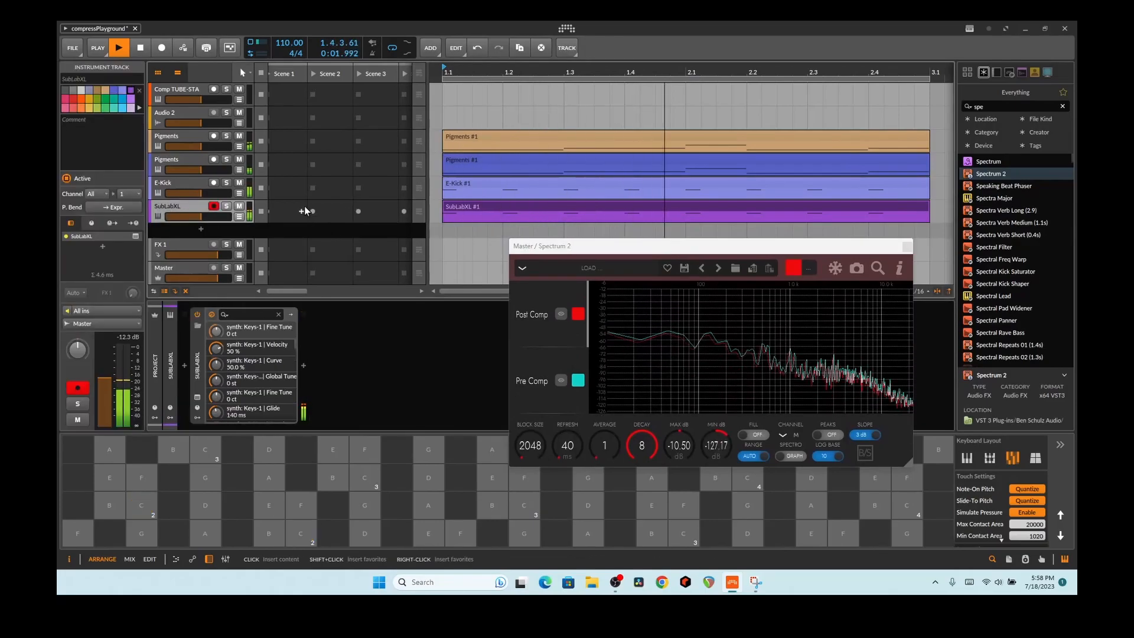
left_click_drag(988, 175, 392, 372)
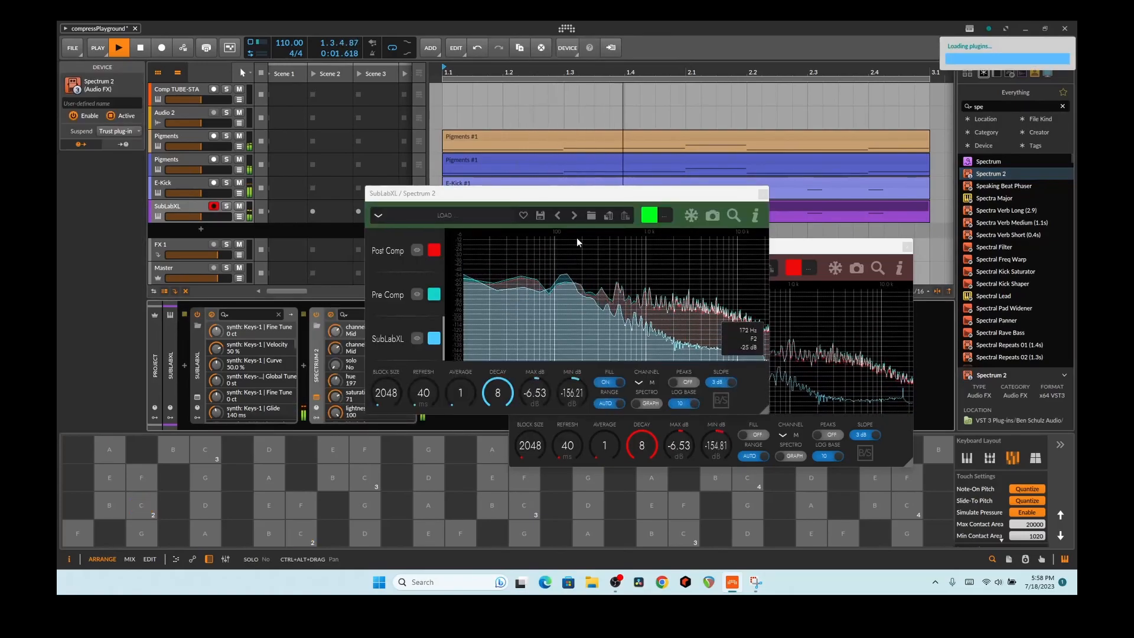
left_click_drag(571, 201, 449, 55)
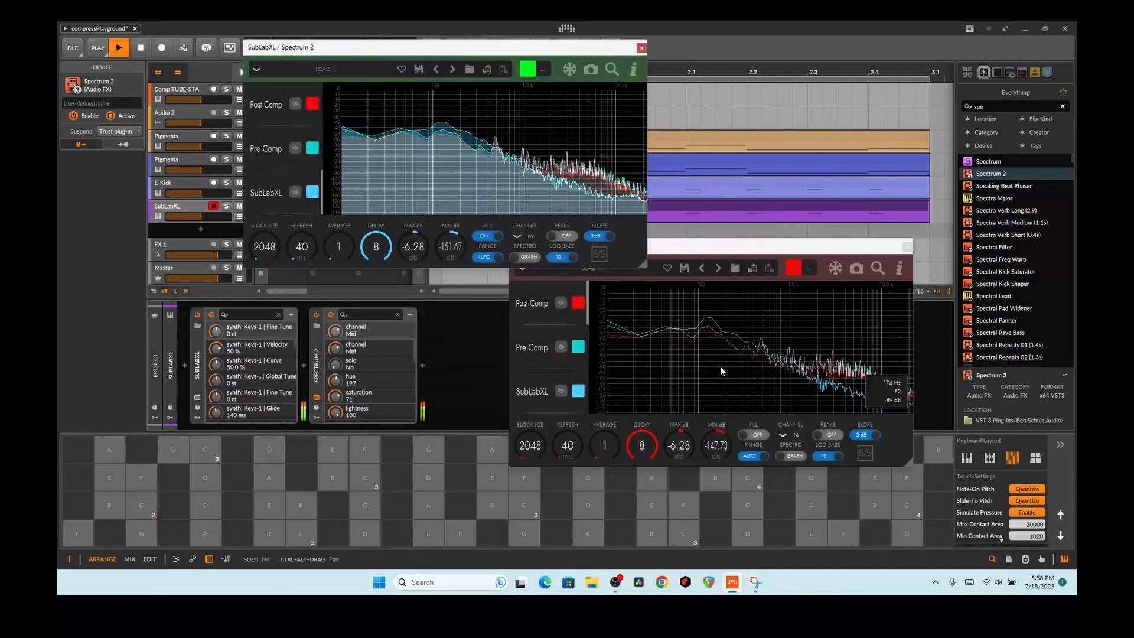
Step: Move the master analyzer window up, then close the master and SubLabXL Spectrum 2 windows
left_click(735, 246)
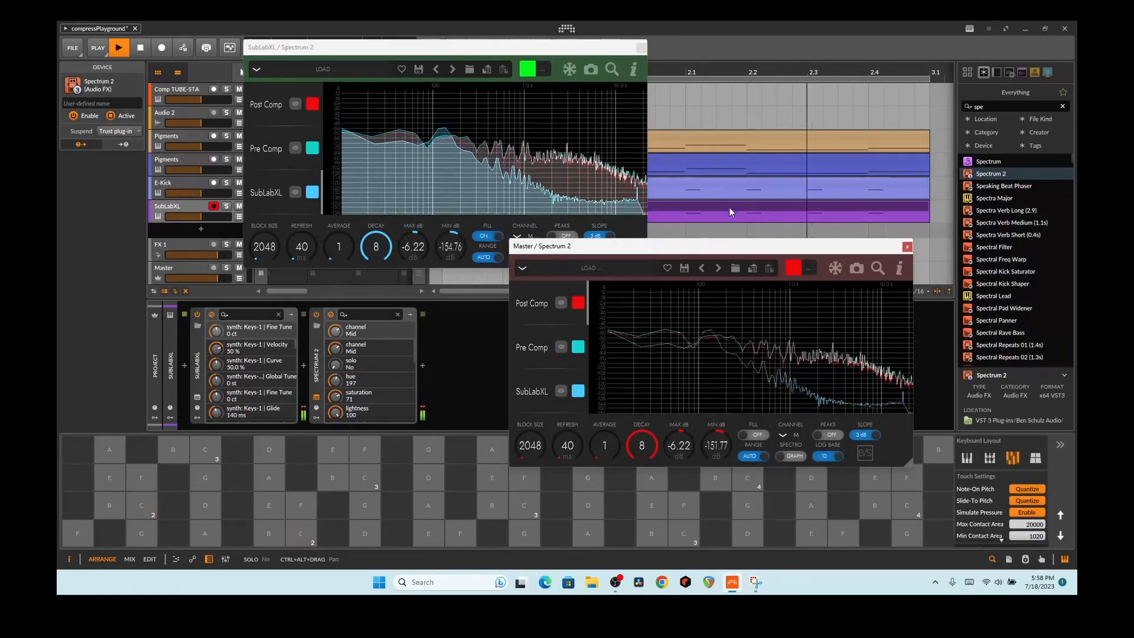
left_click_drag(731, 251, 729, 189)
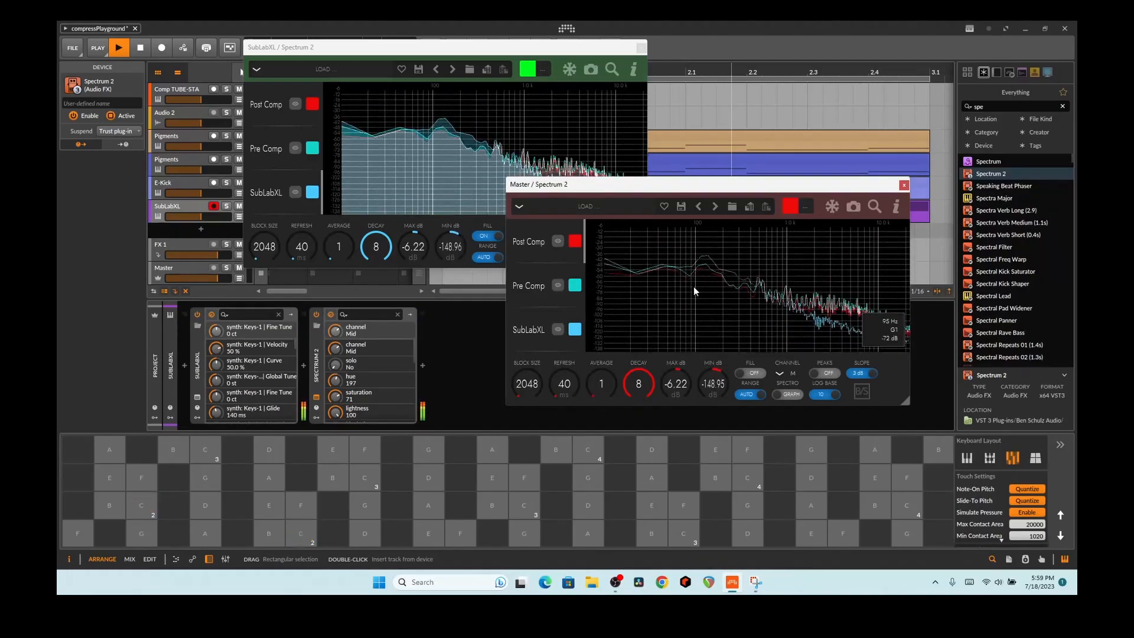
left_click(904, 185)
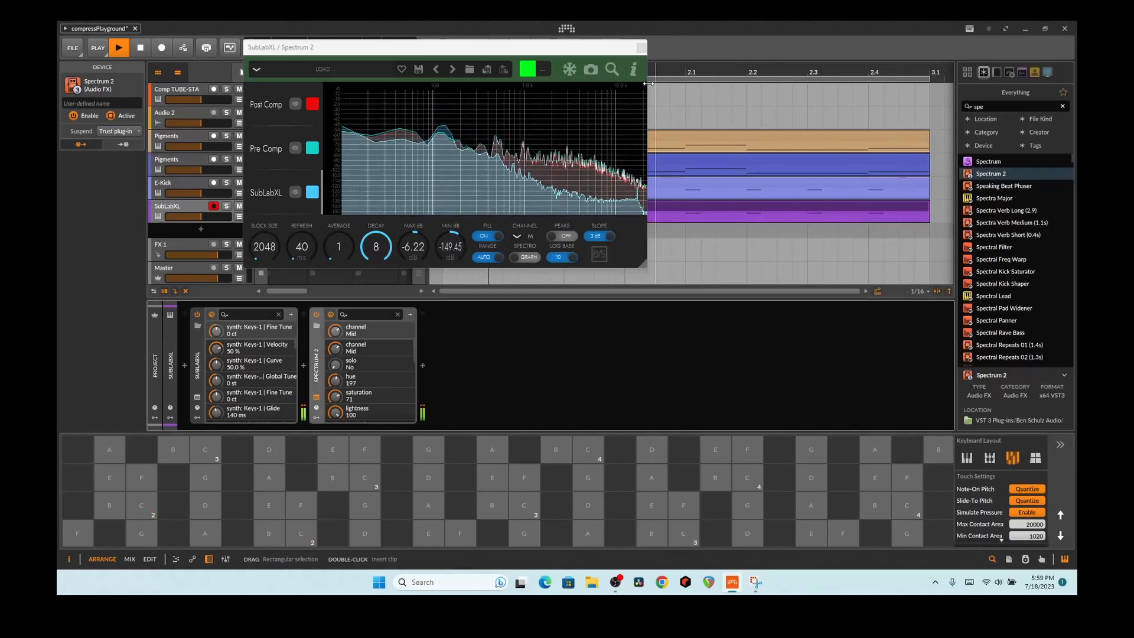
left_click(630, 46)
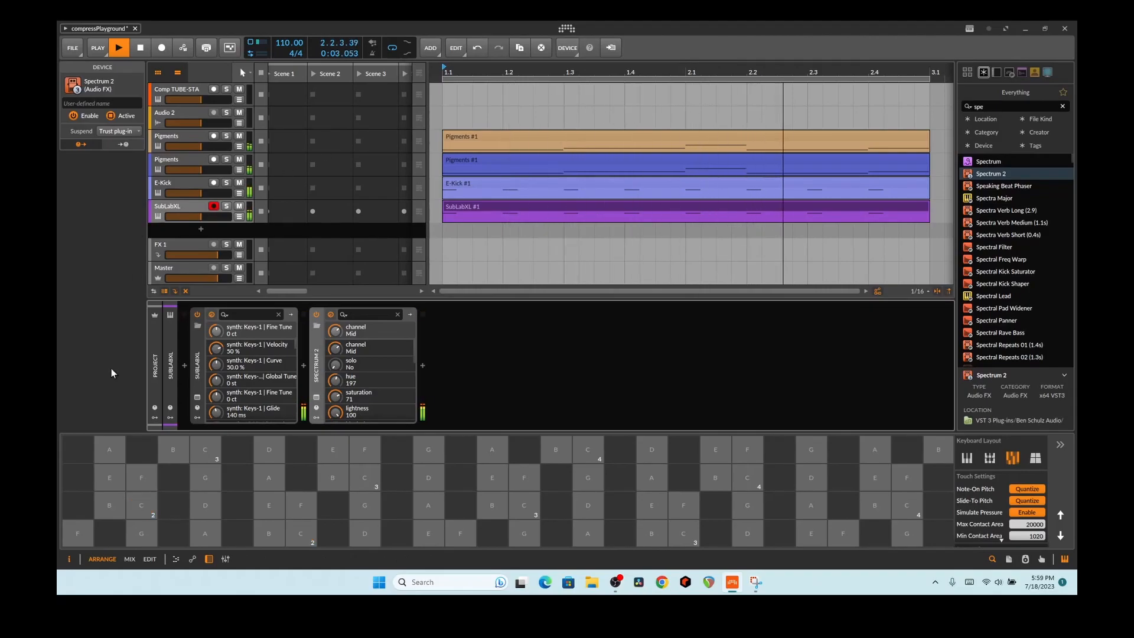
Step: Bypass the master Compressor and mute both Pigments tracks
left_click(172, 269)
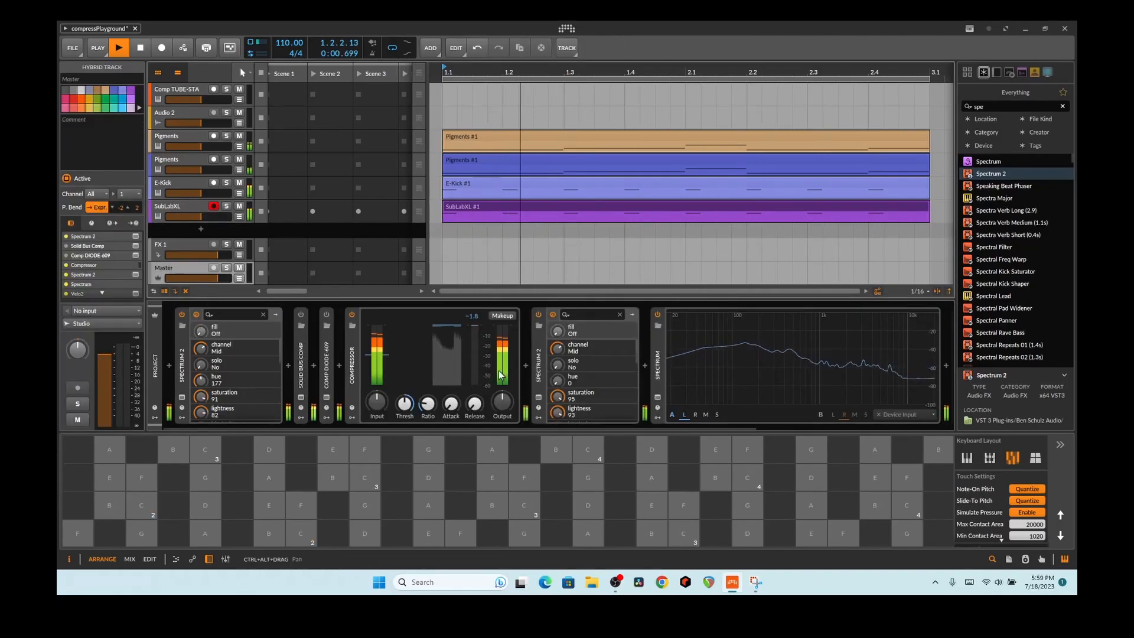
left_click(351, 315)
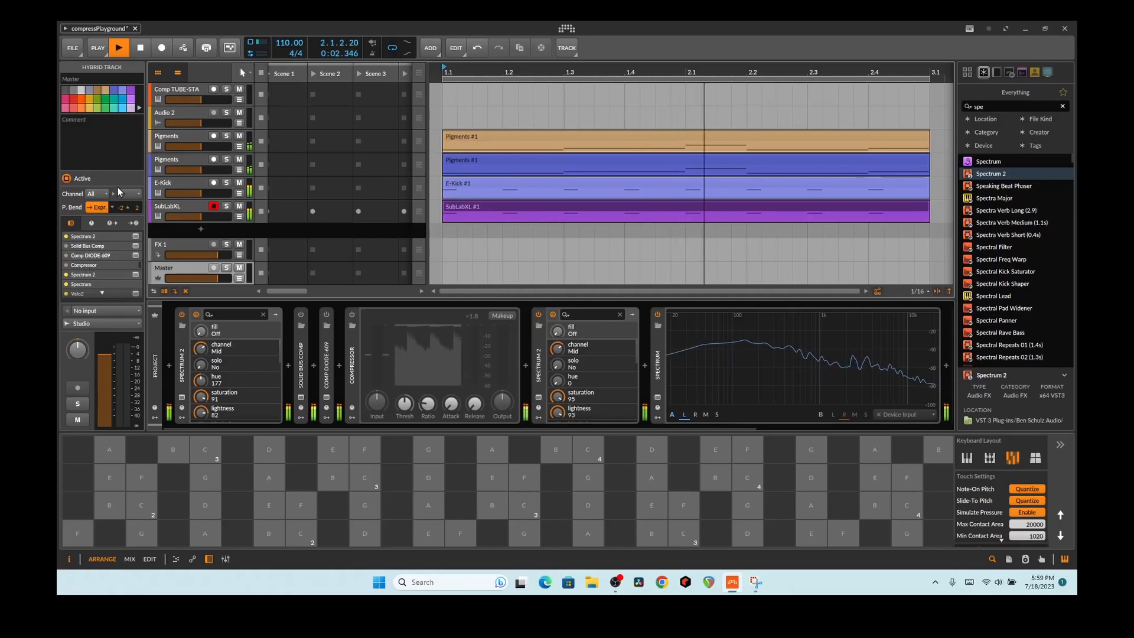
left_click(239, 137)
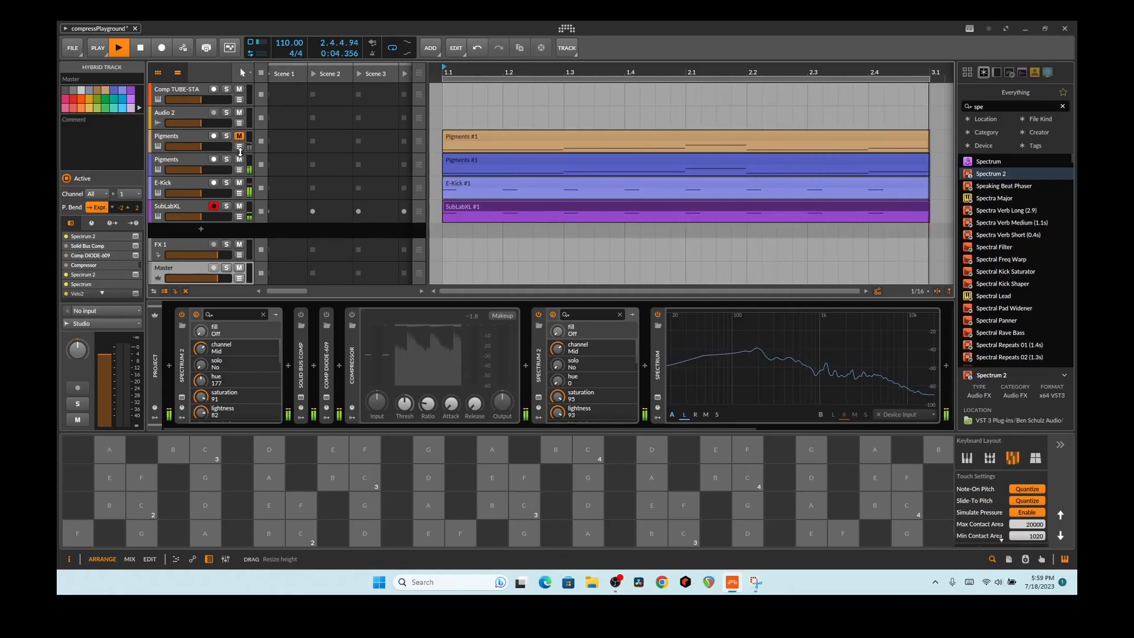
left_click(238, 163)
left_click(238, 160)
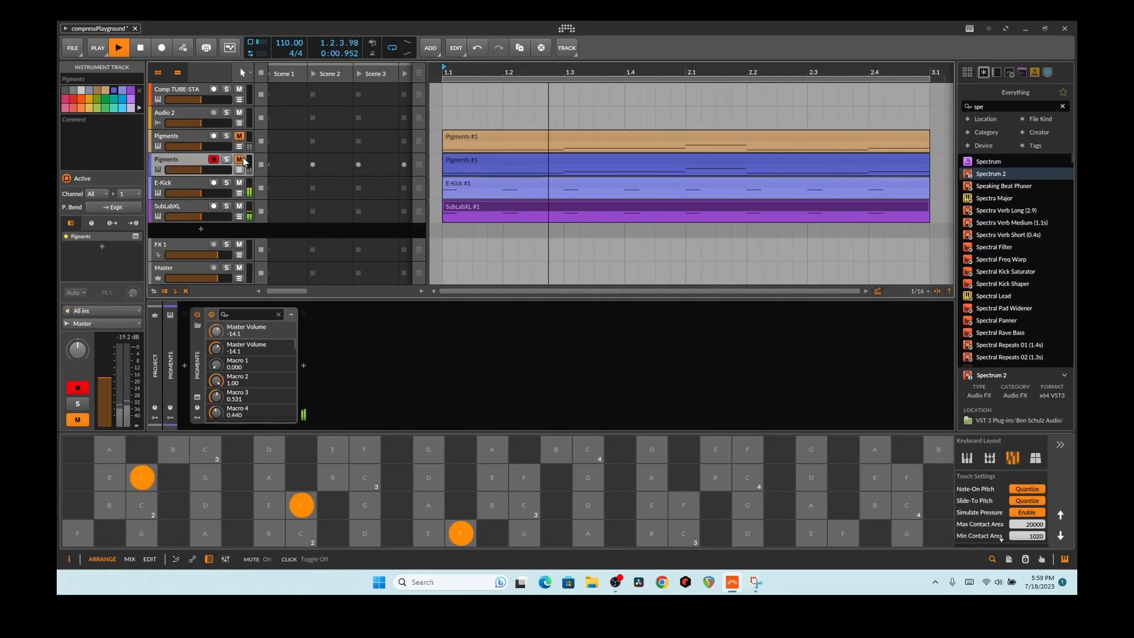
Step: Restart playback and raise the master Tool volume to +2.2 dB
left_click(120, 48)
left_click(120, 49)
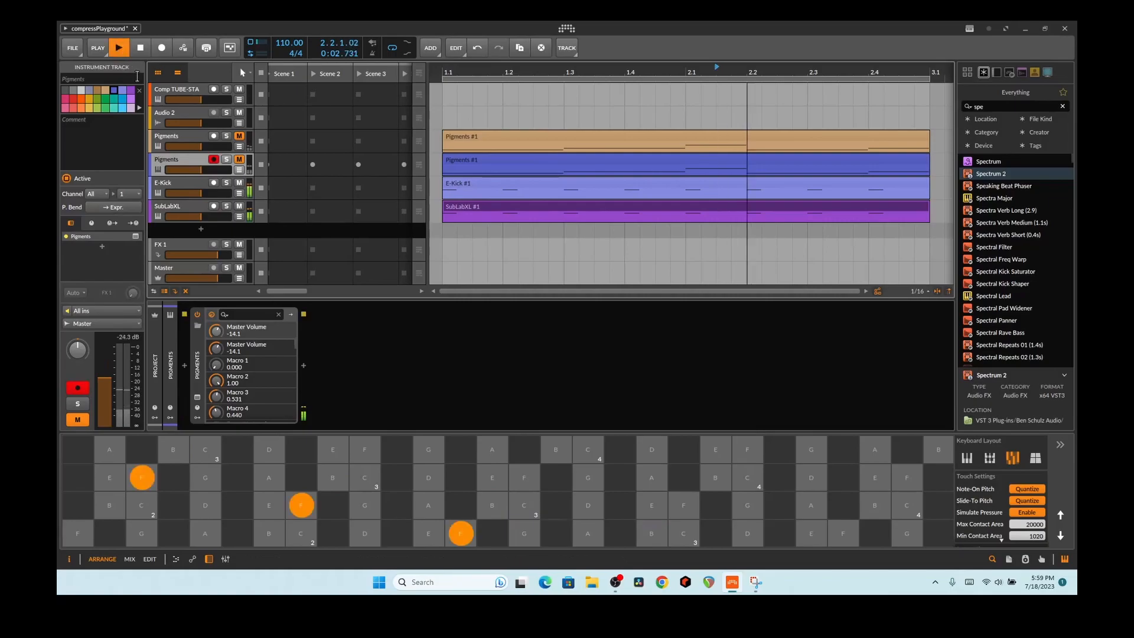
left_click(195, 194)
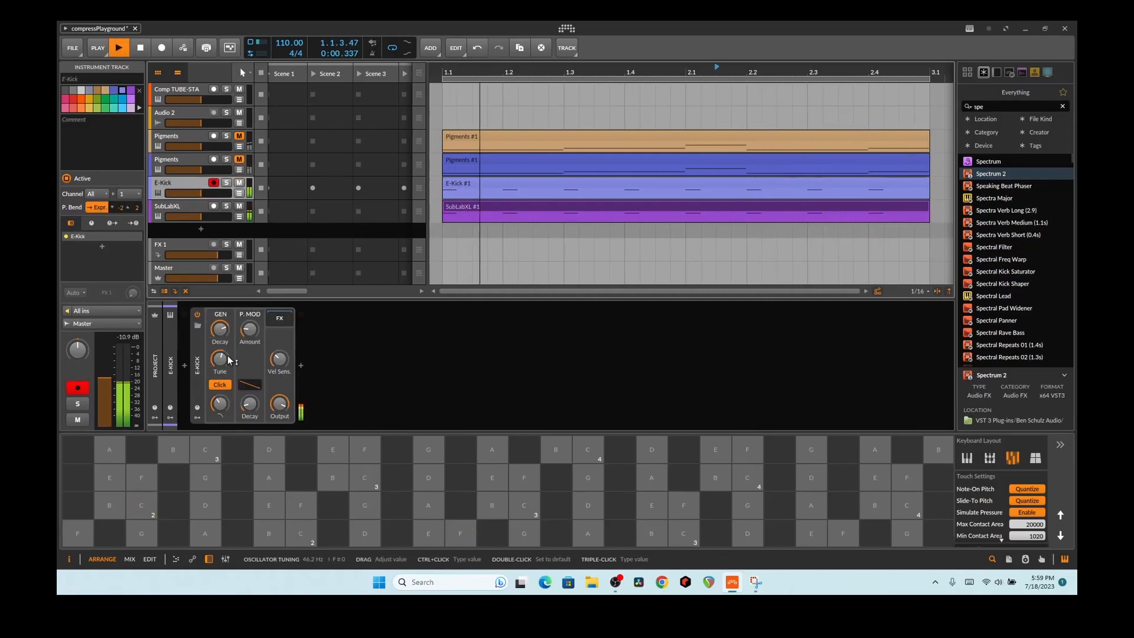
left_click(172, 269)
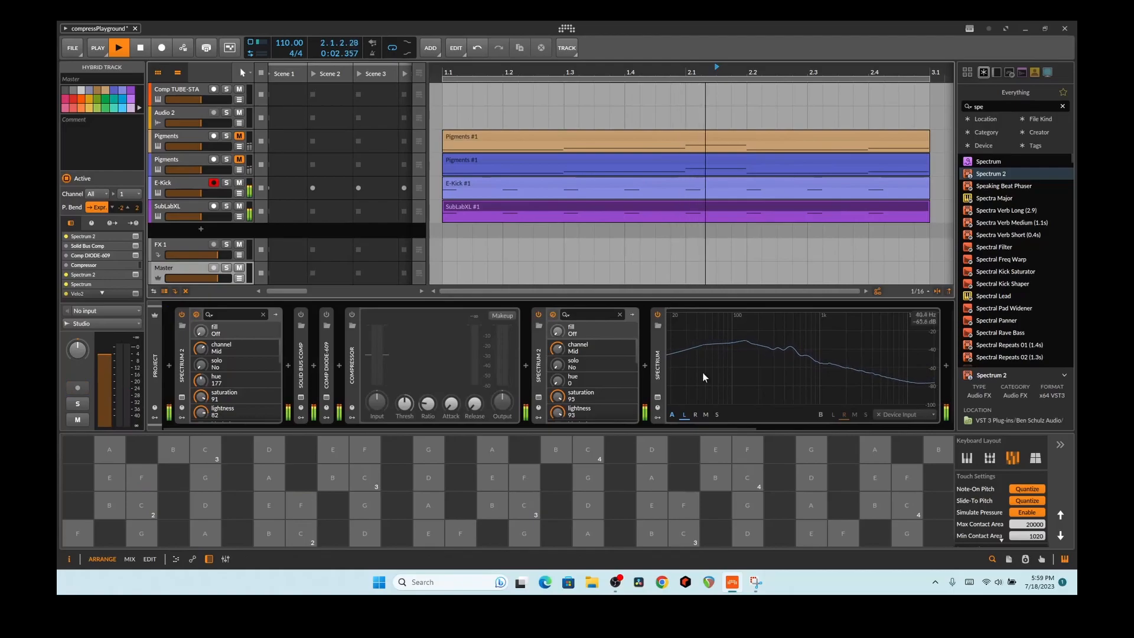
scroll(730, 423, "down", 4)
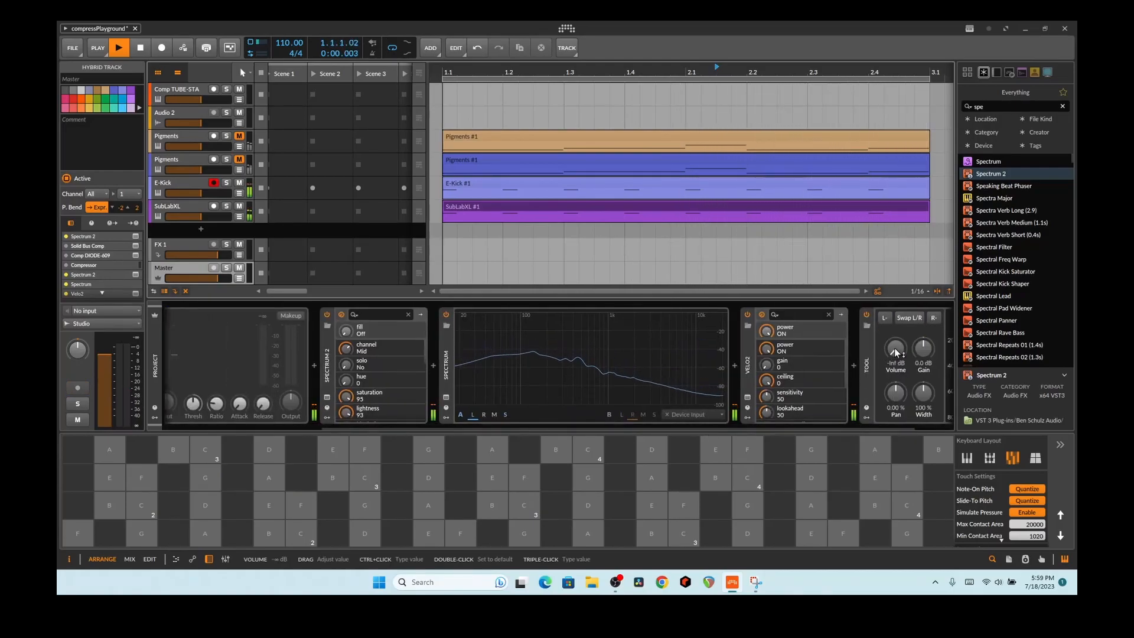
left_click_drag(896, 349, 895, 331)
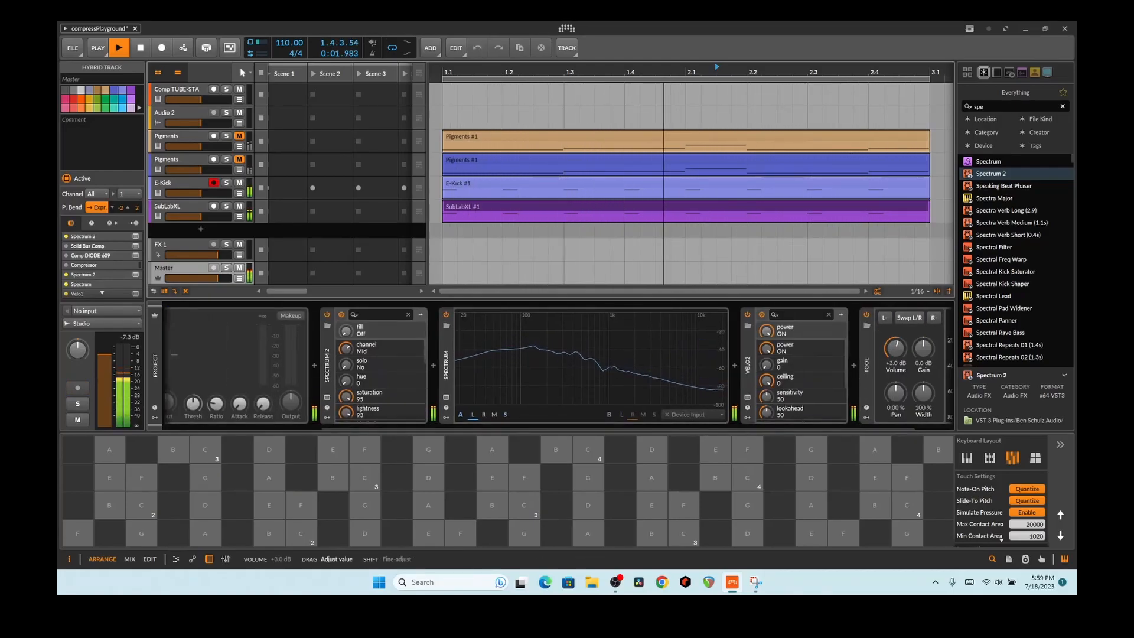
left_click(855, 424)
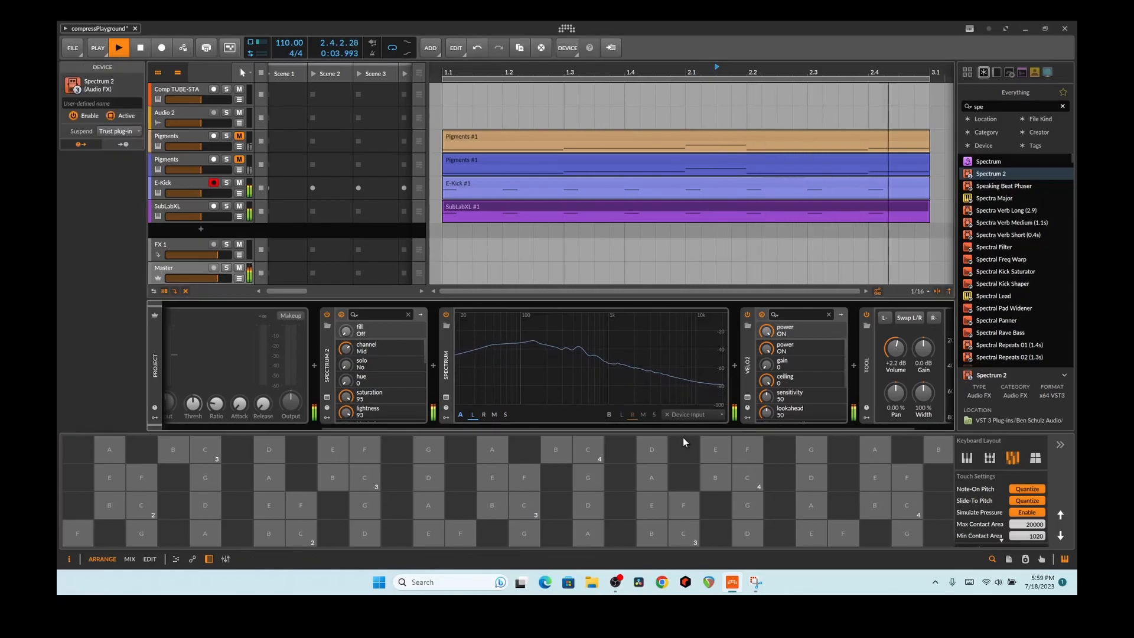
scroll(693, 431, "up", 4)
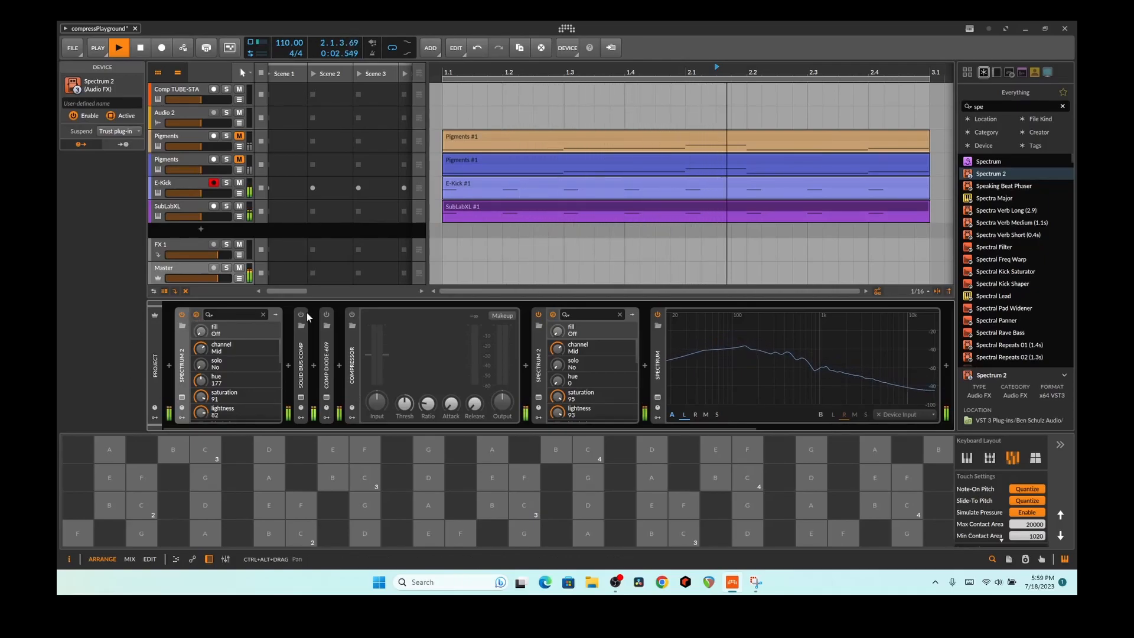
Step: Open the Master chain's Solid Bus Comp plug-in window, showing its Mix Glue preset
left_click(301, 397)
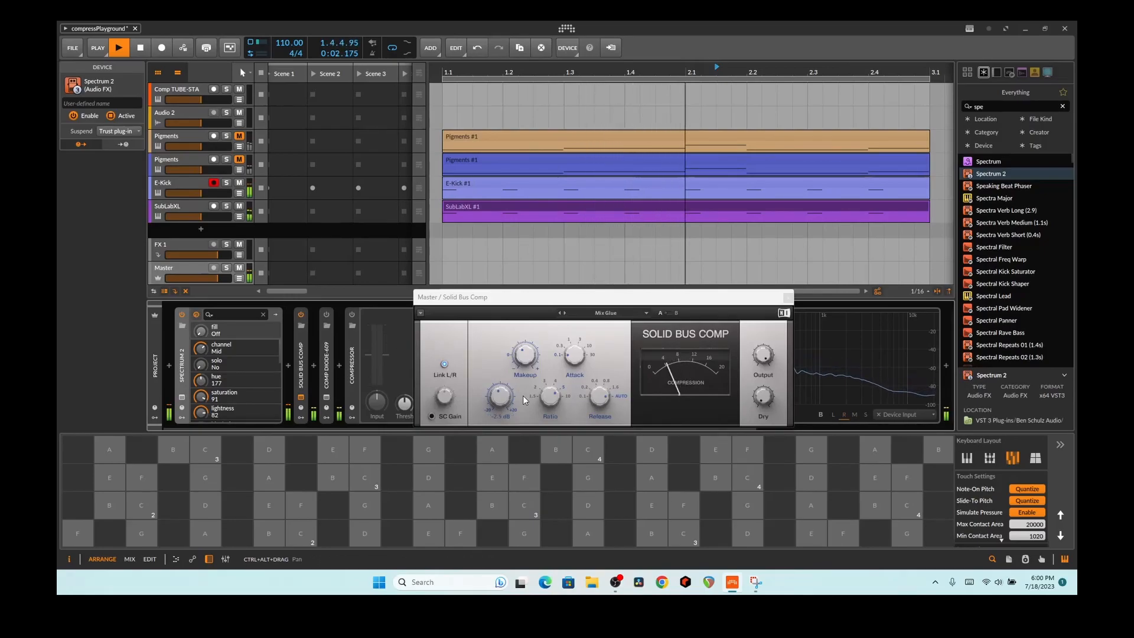
left_click(593, 402)
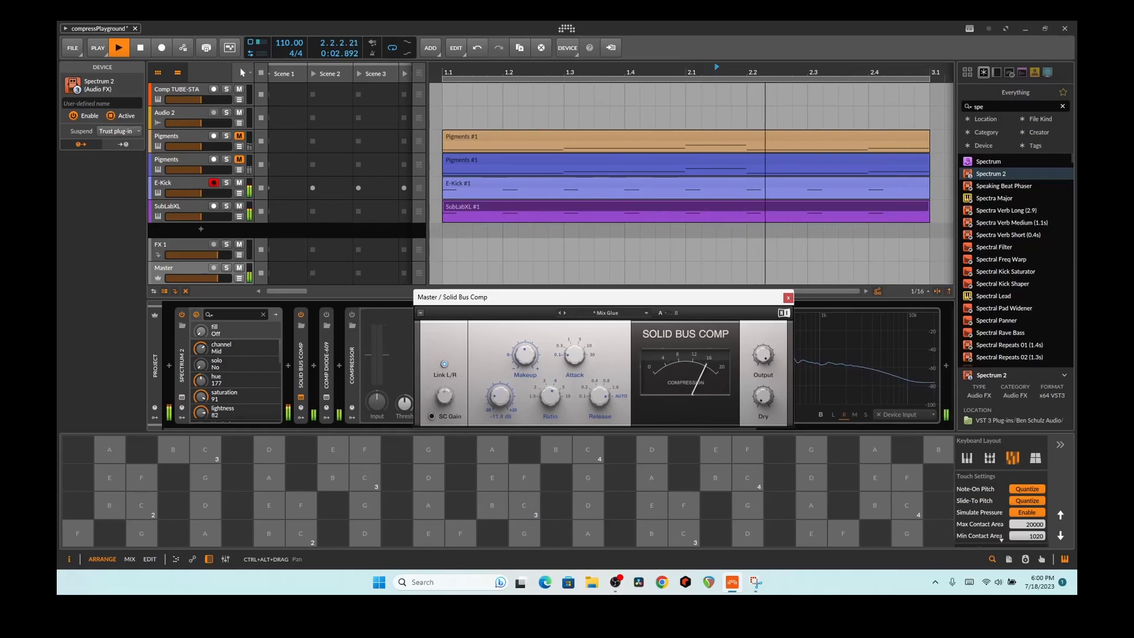
Step: Mute E-Kick and SubLabXL, move Solid Bus Comp threshold from 8.2 dB to -1.5 dB, then stop playback
left_click(239, 183)
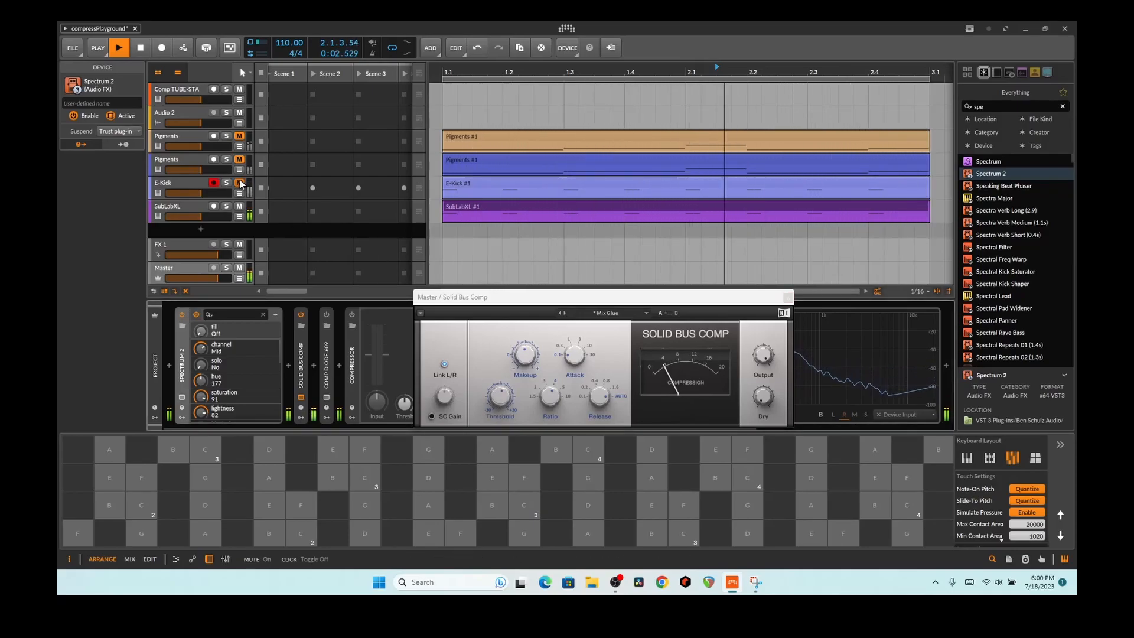
left_click(239, 207)
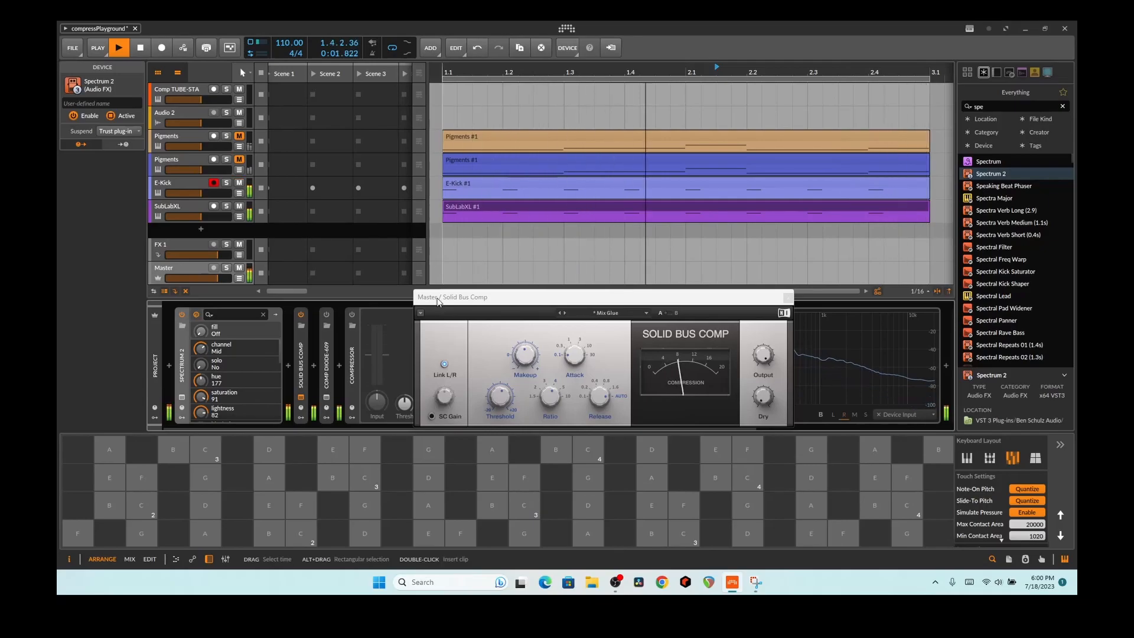
left_click_drag(516, 351, 515, 343)
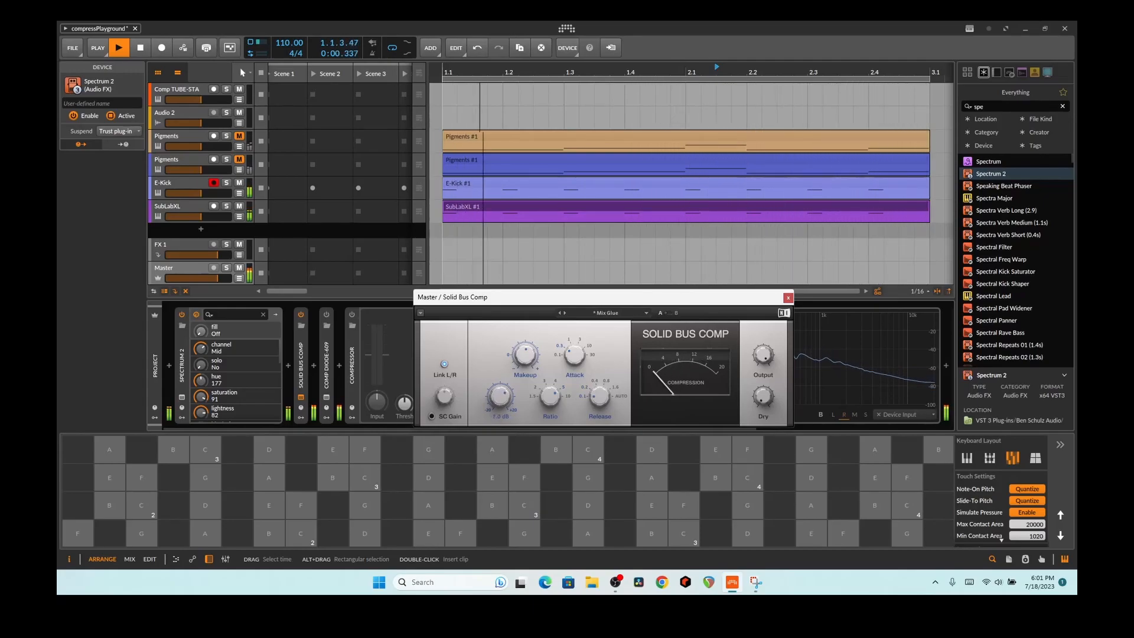
left_click_drag(497, 385, 498, 400)
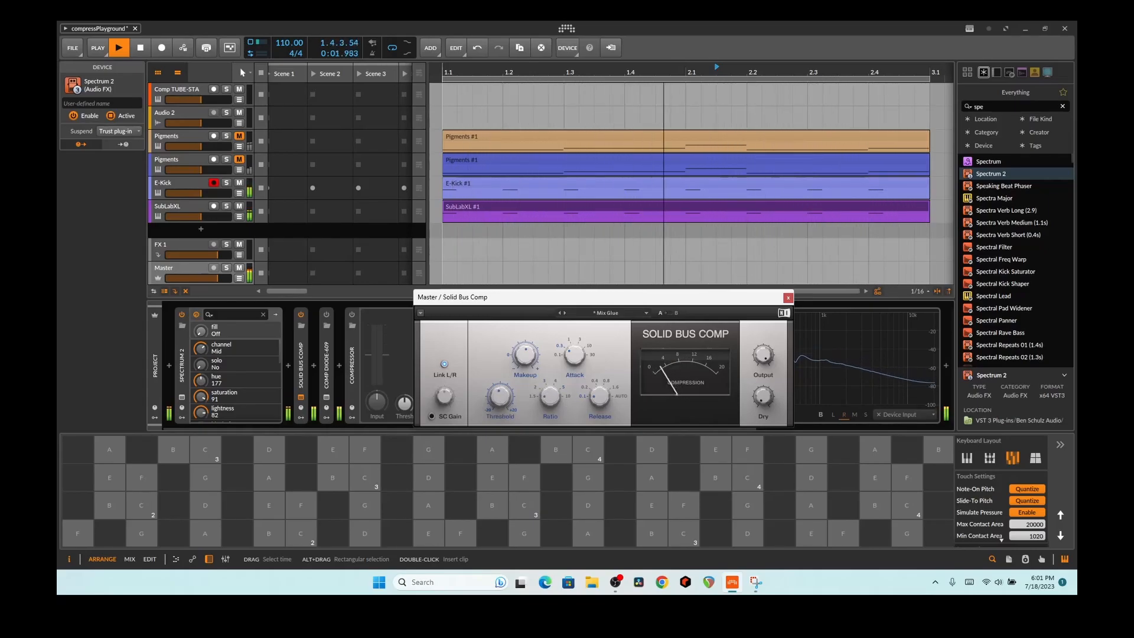
left_click(143, 45)
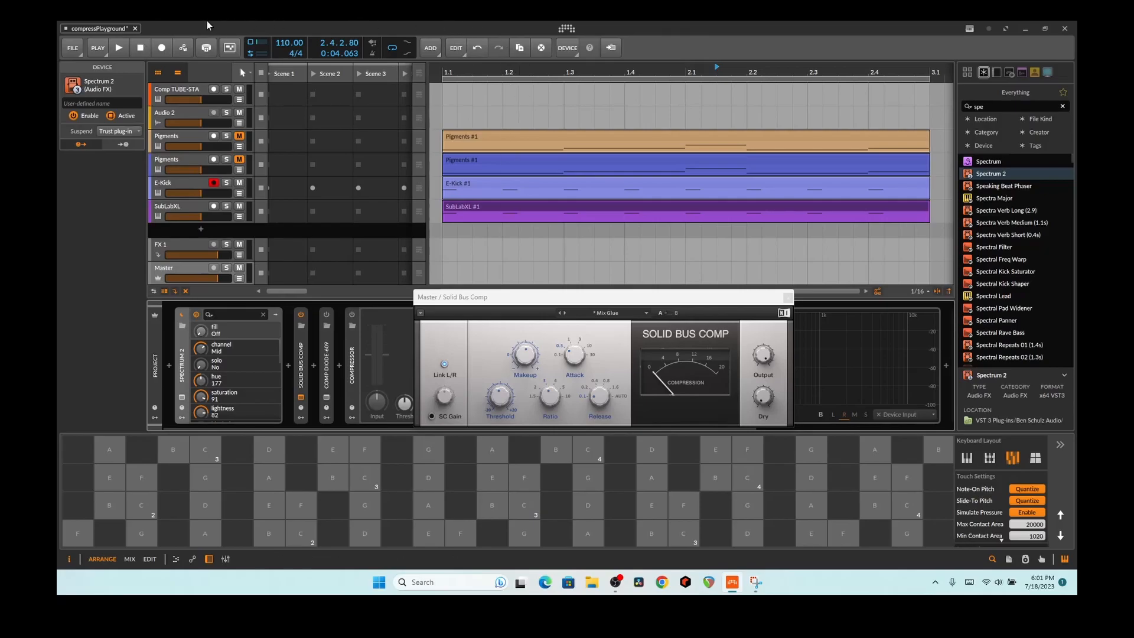
Step: Start playback, enable Comp DIODE-609 and open its plug-in window
left_click(126, 51)
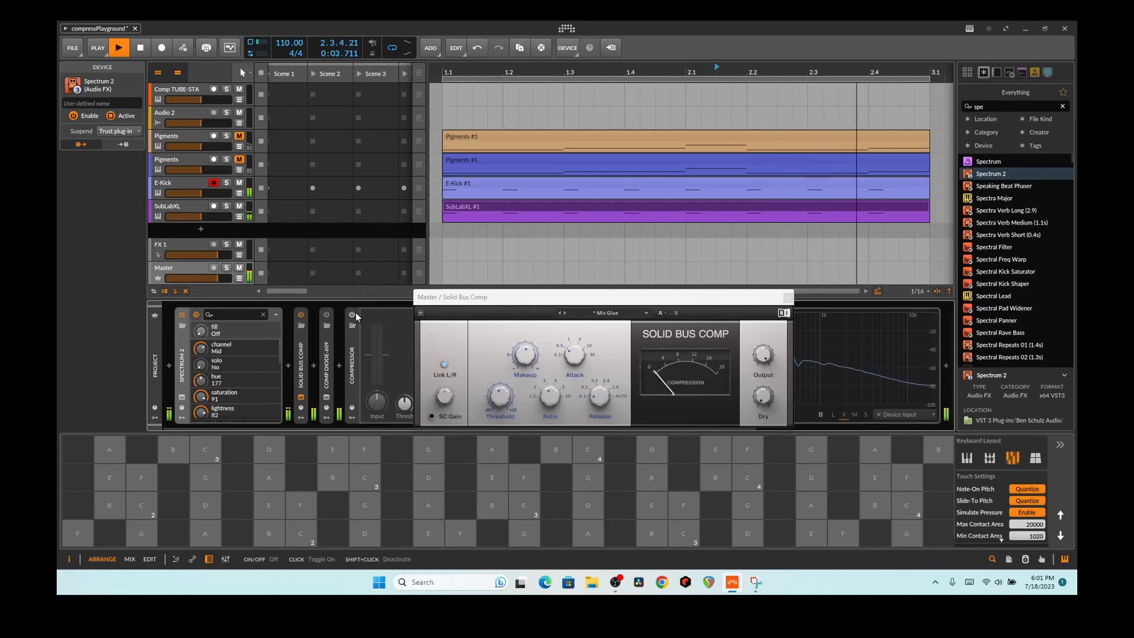
left_click_drag(502, 298, 597, 338)
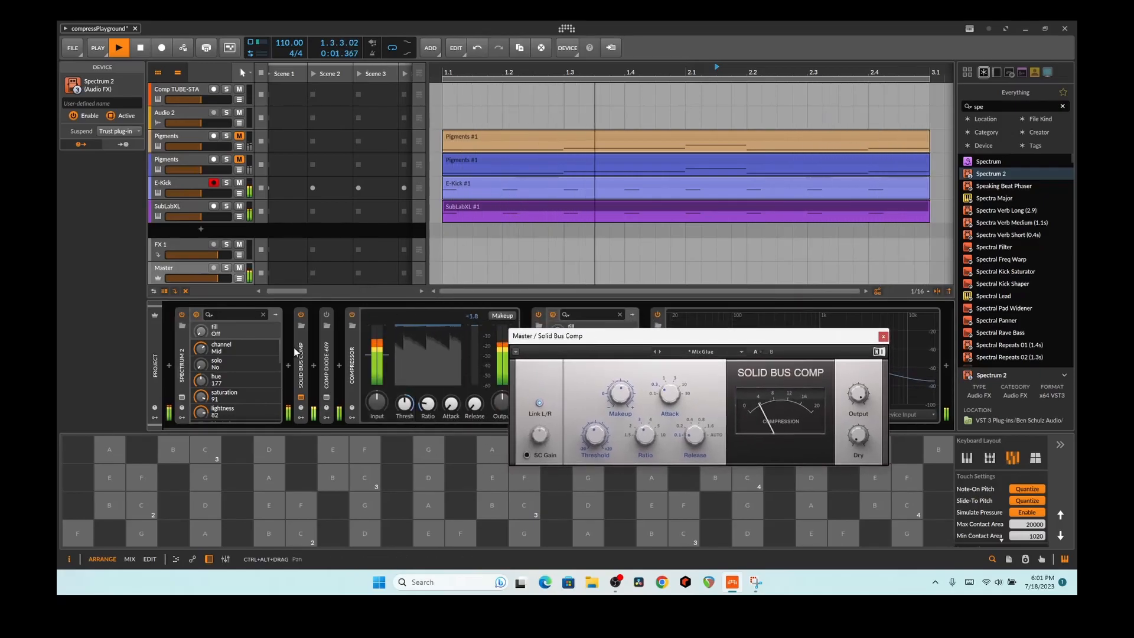
left_click(327, 315)
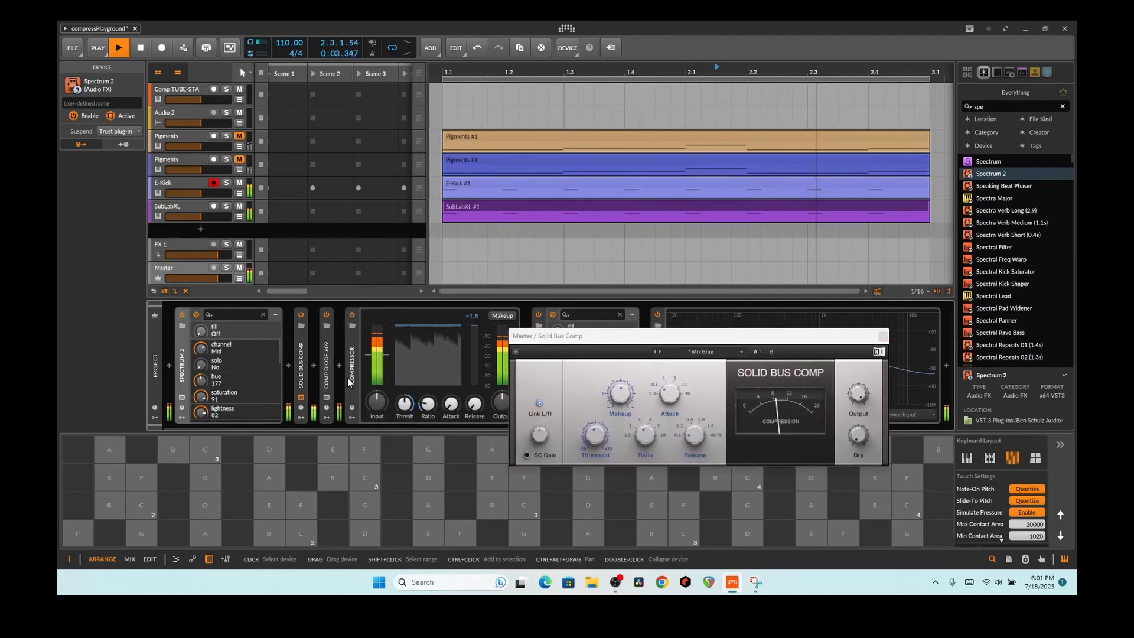
left_click(327, 396)
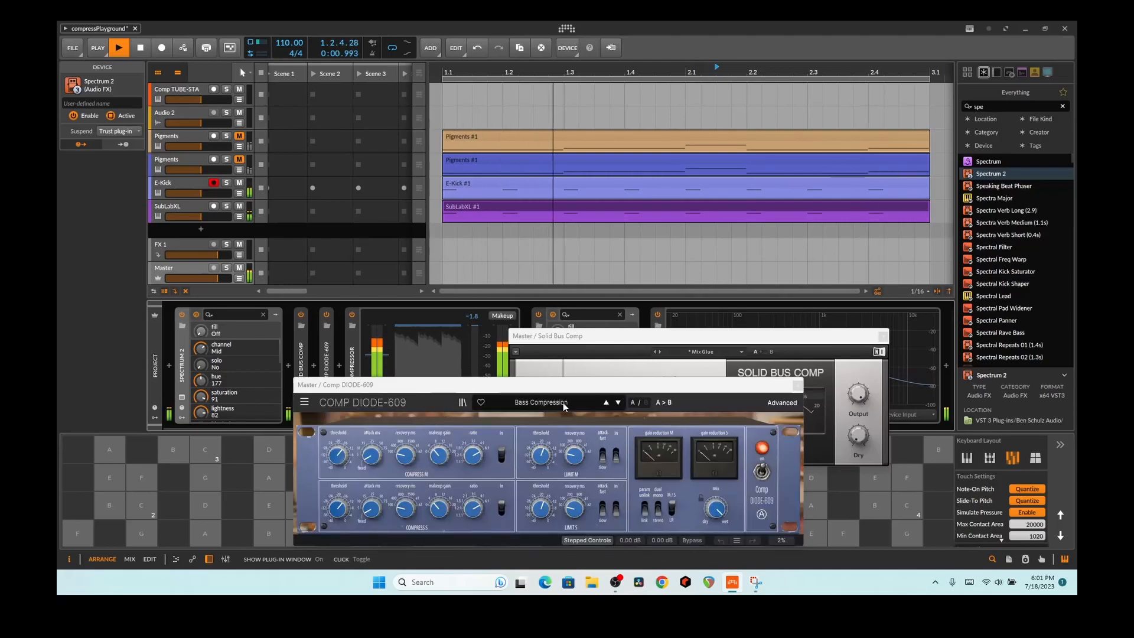
Step: Step DIODE-609 presets to Hanging On, close it, and place it before Solid Bus Comp
left_click(617, 402)
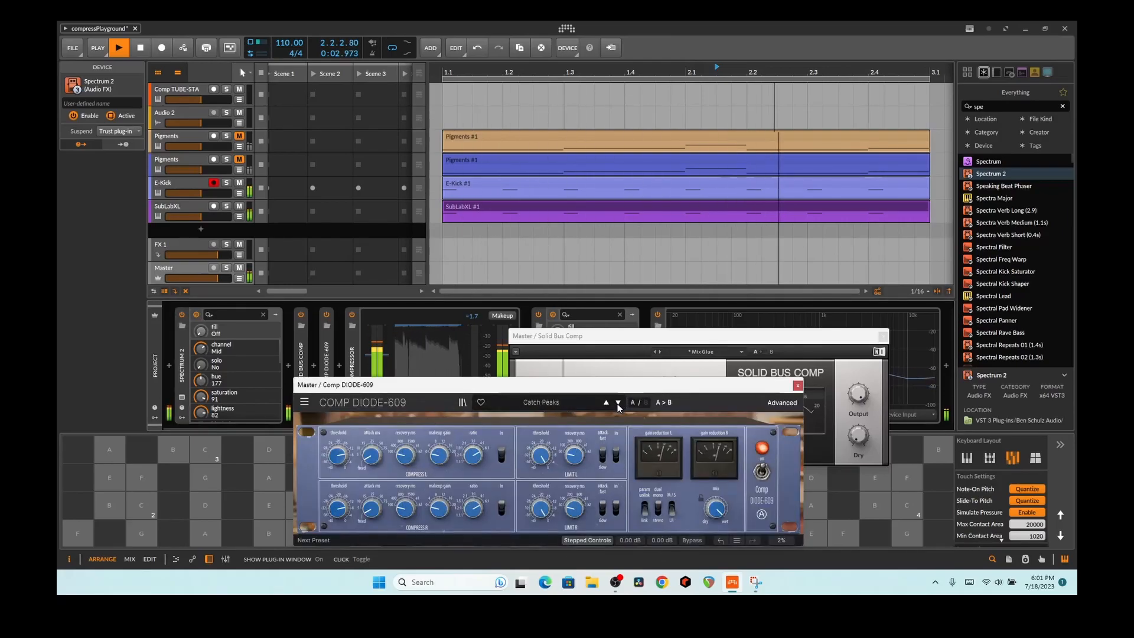
left_click(618, 402)
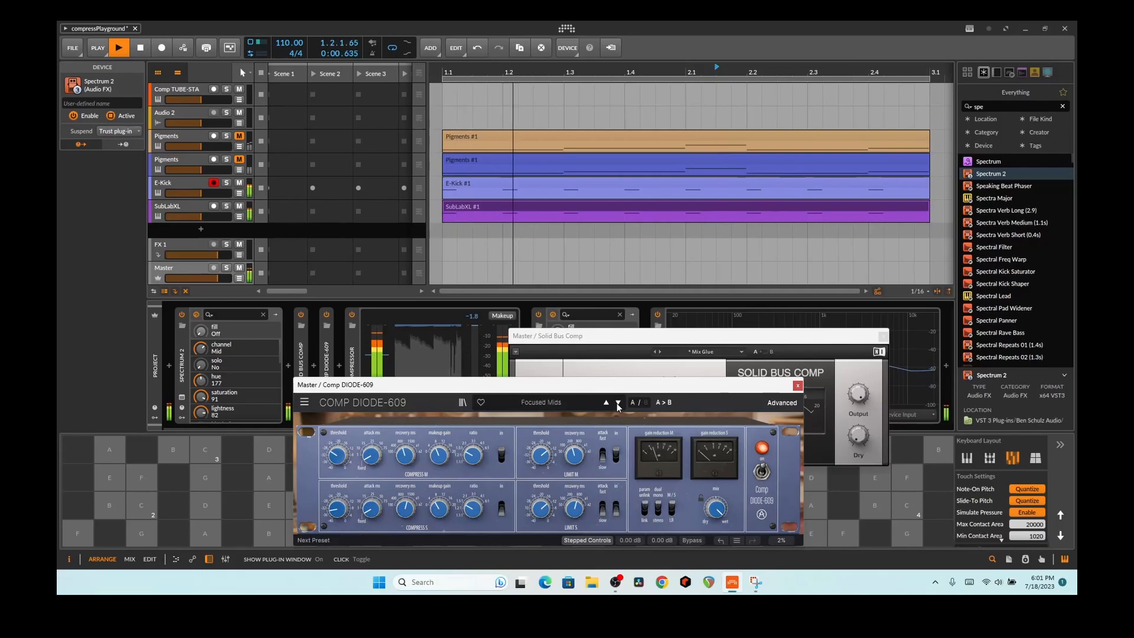
left_click(618, 403)
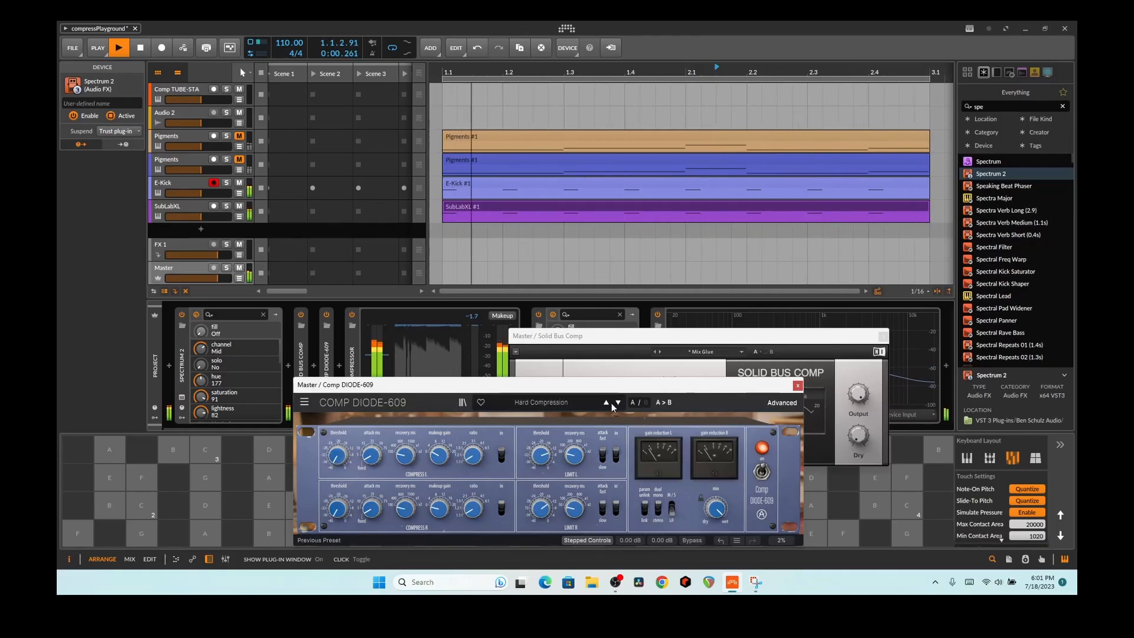
left_click(798, 386)
left_click_drag(327, 369, 278, 373)
left_click(352, 377)
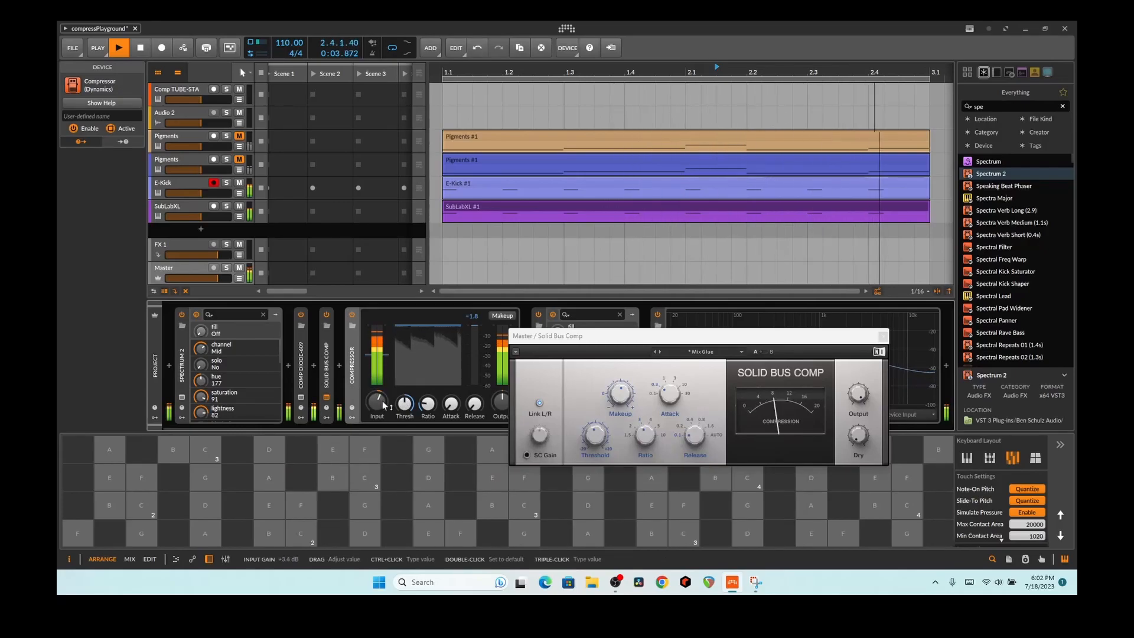
Step: Raise the Compressor ratio to about 3.45:1, auditioning with SubLabXL and E-Kick briefly muted
mouse_move(430, 409)
left_mouse_down()
mouse_move(430, 383)
mouse_move(430, 405)
left_mouse_up()
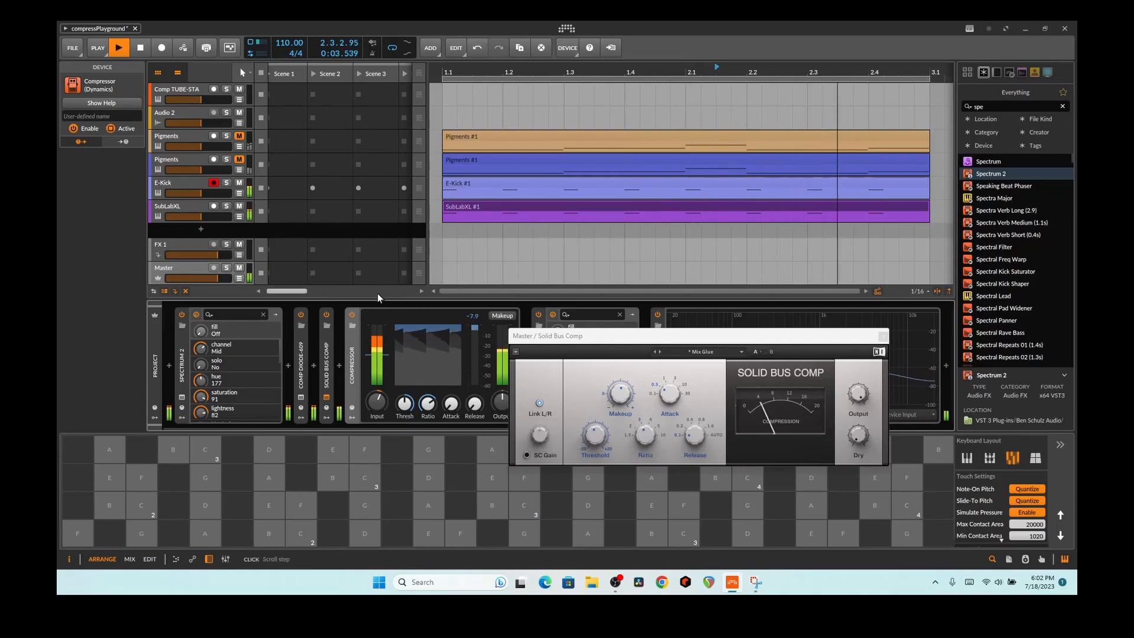
left_click(239, 206)
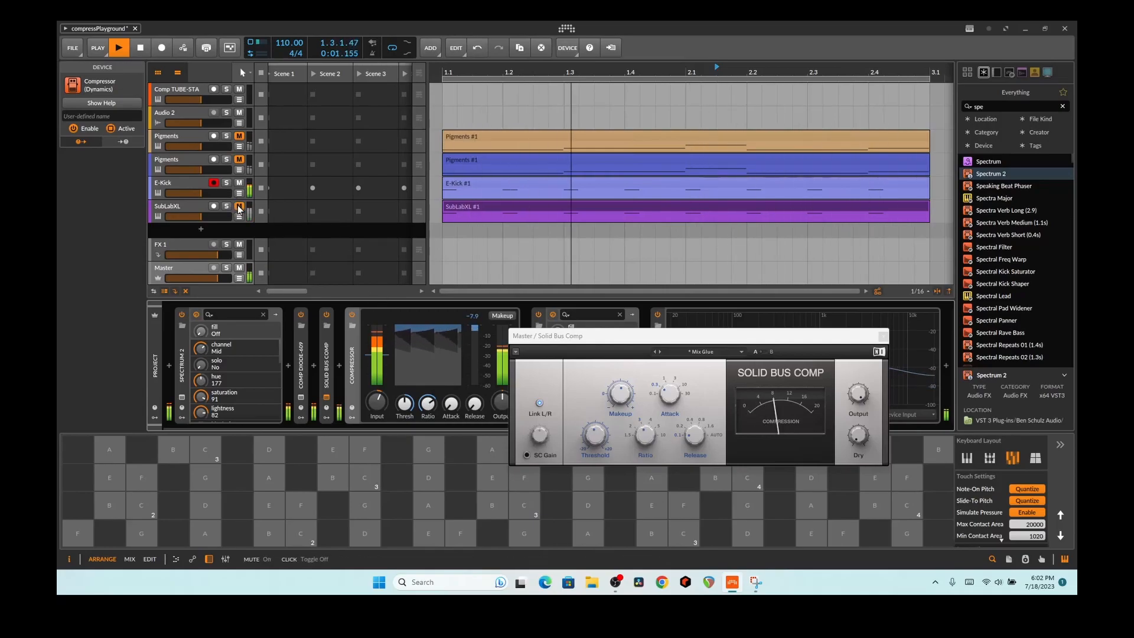
left_click(239, 206)
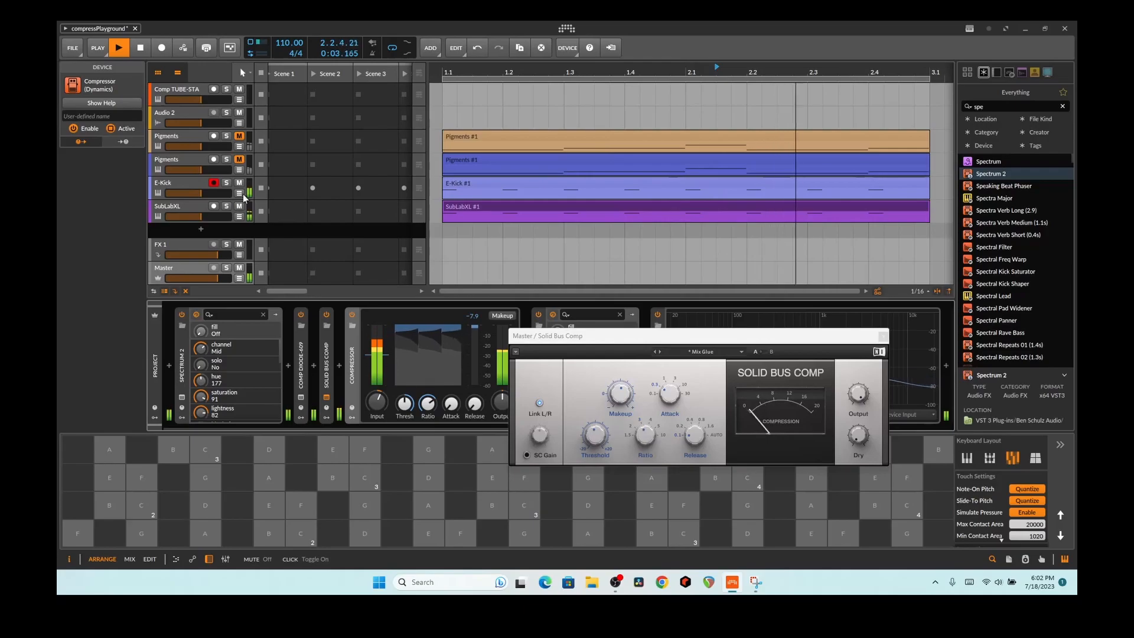
left_click(239, 183)
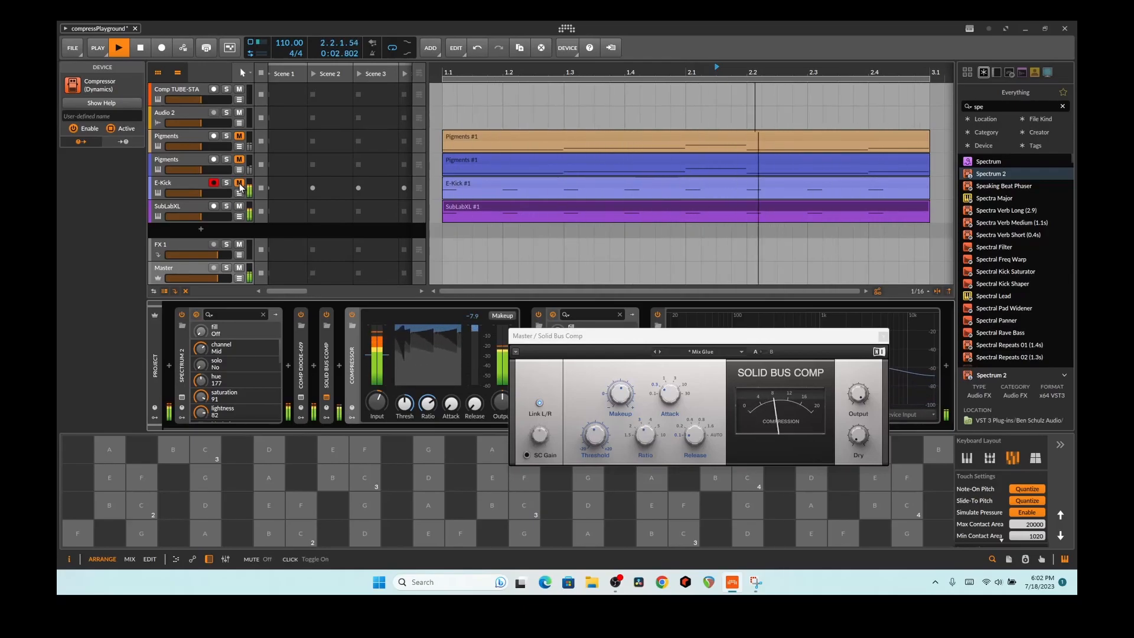
left_click(239, 183)
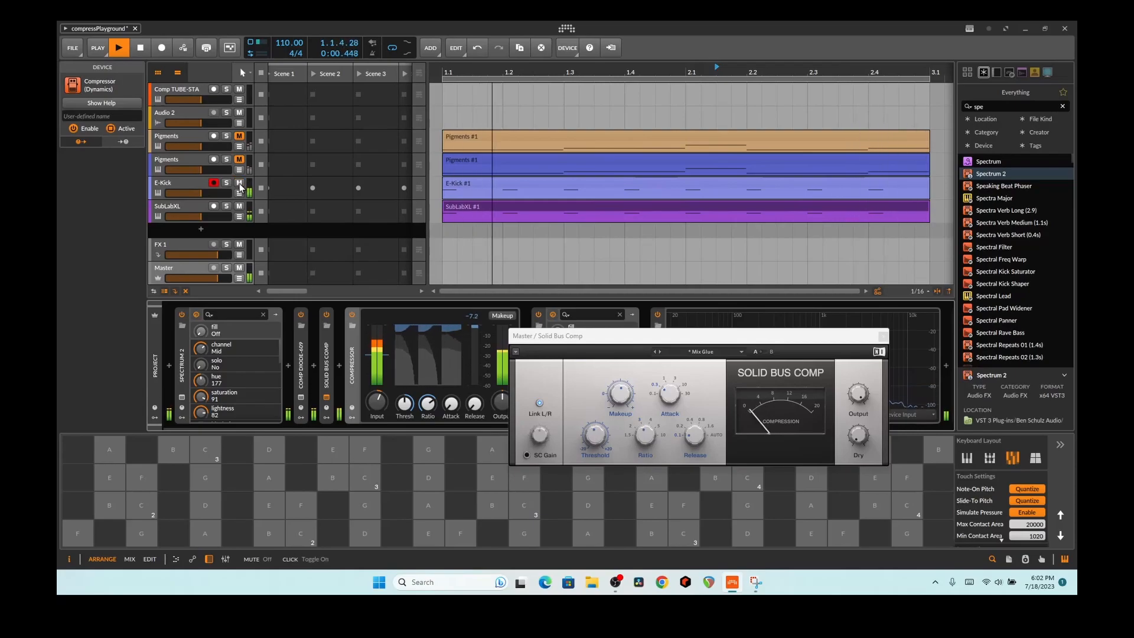
Step: Re-compare with E-Kick and SubLabXL muted, set 0.20 ms attack and 186 ms release, then stop
left_click(240, 184)
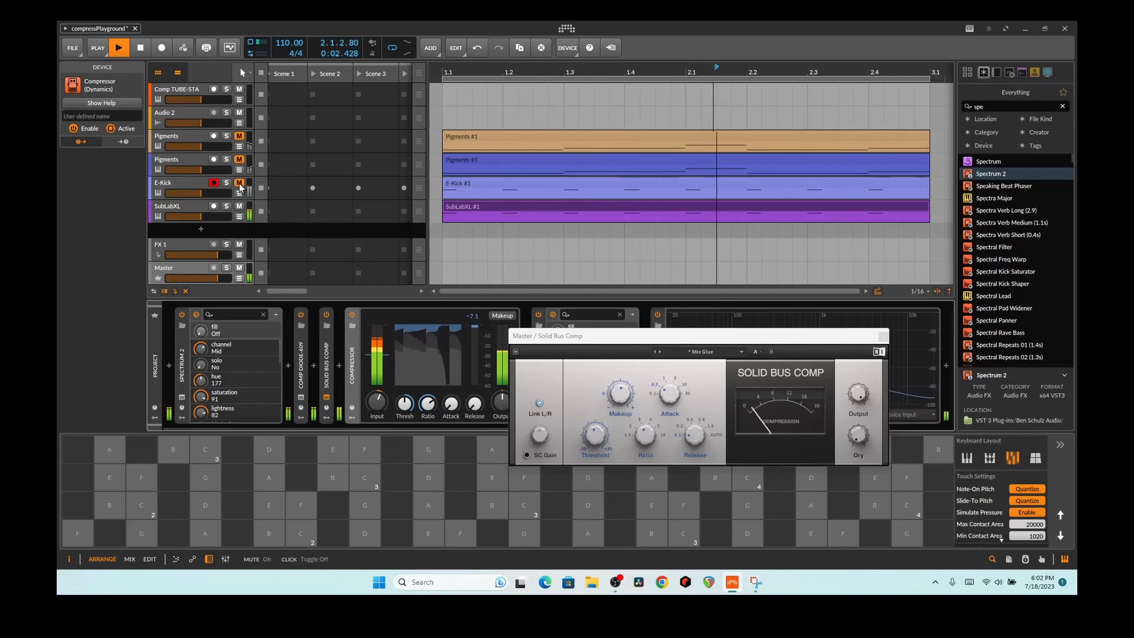
left_click(240, 185)
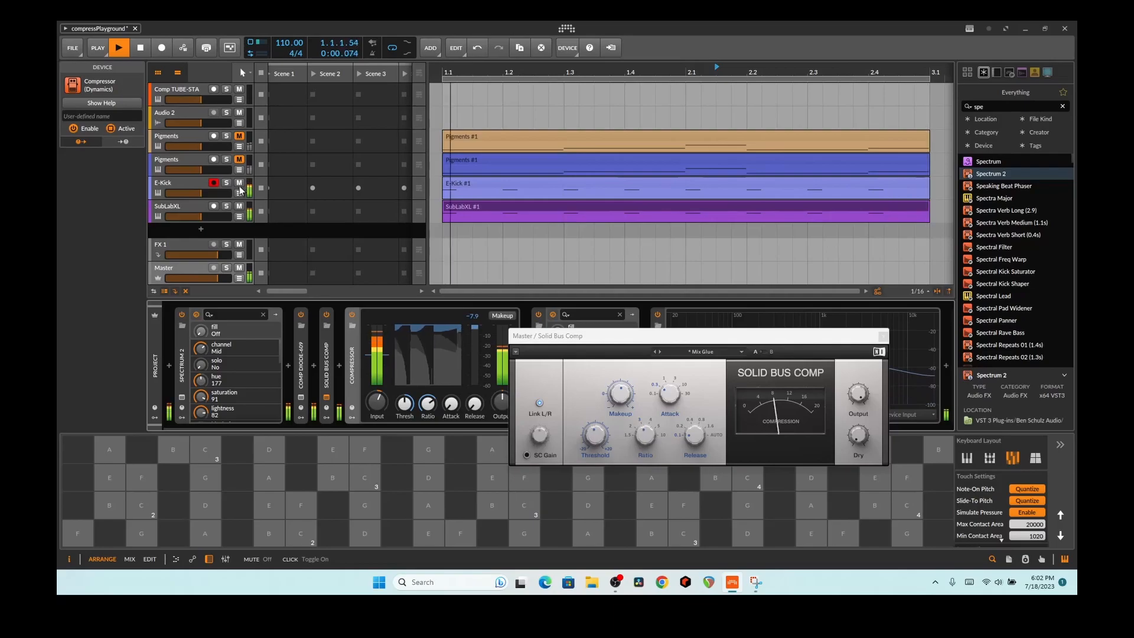
left_click(239, 206)
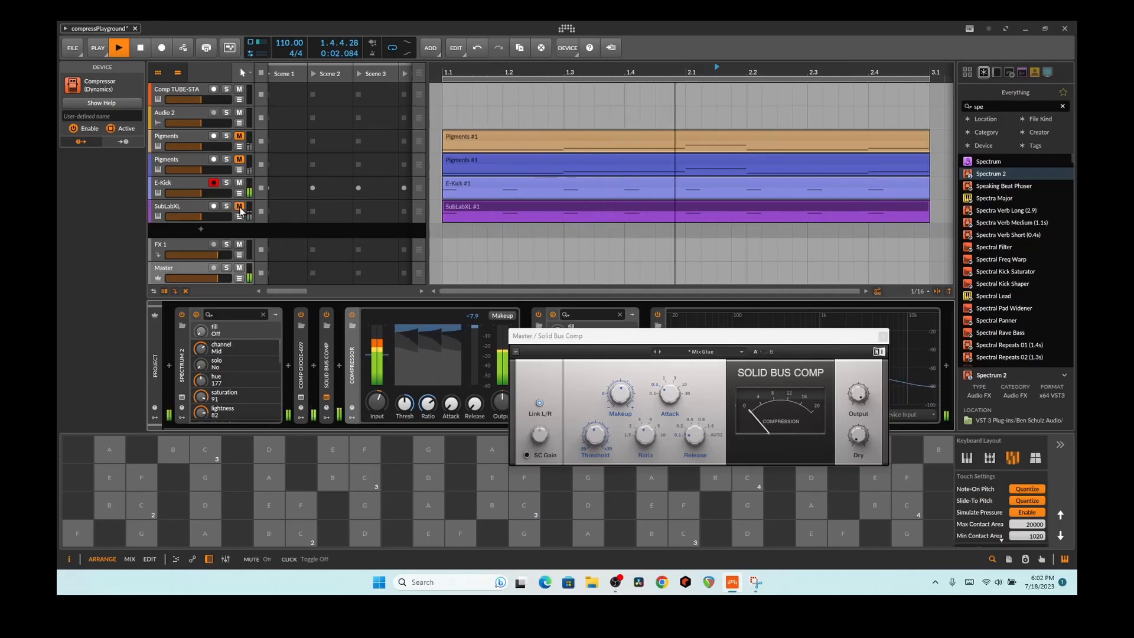
left_click(240, 208)
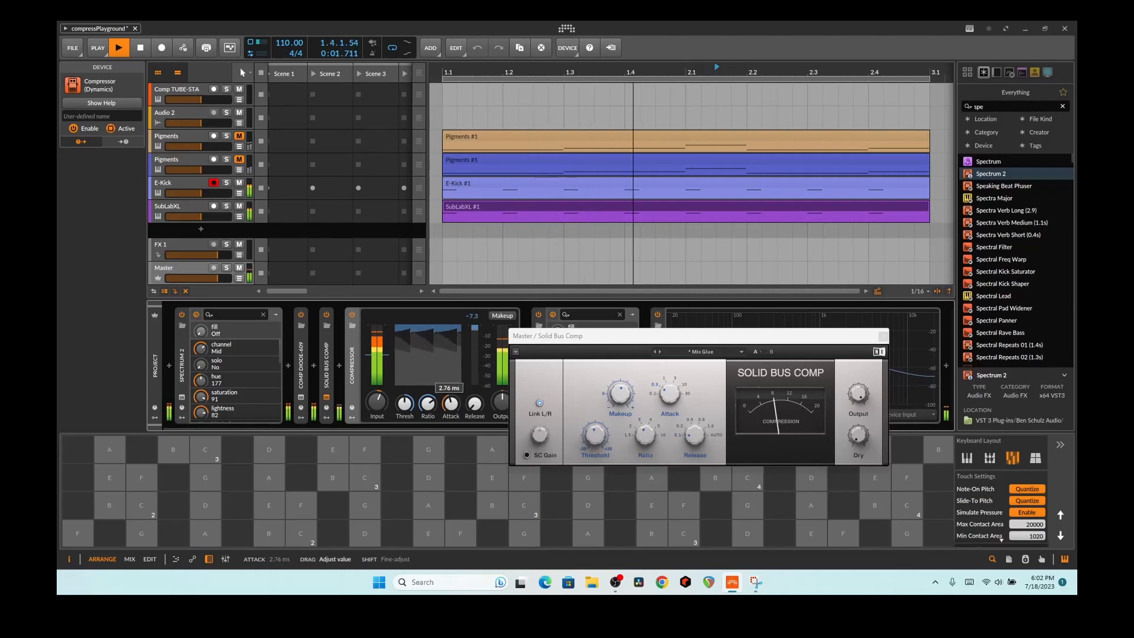
left_click_drag(468, 415, 468, 391)
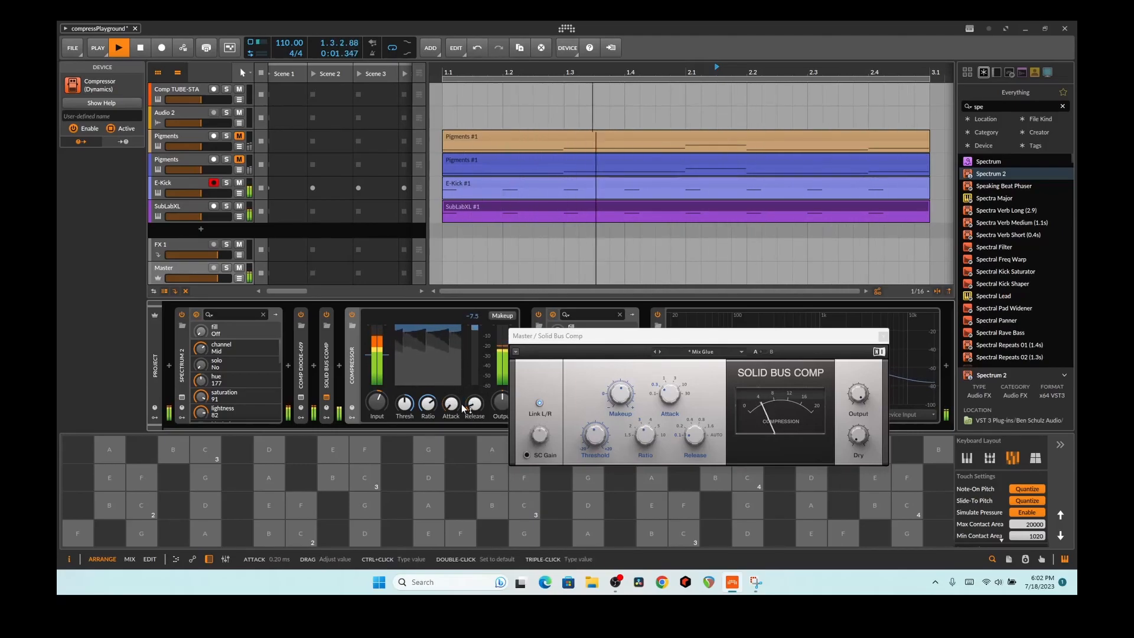
key("space")
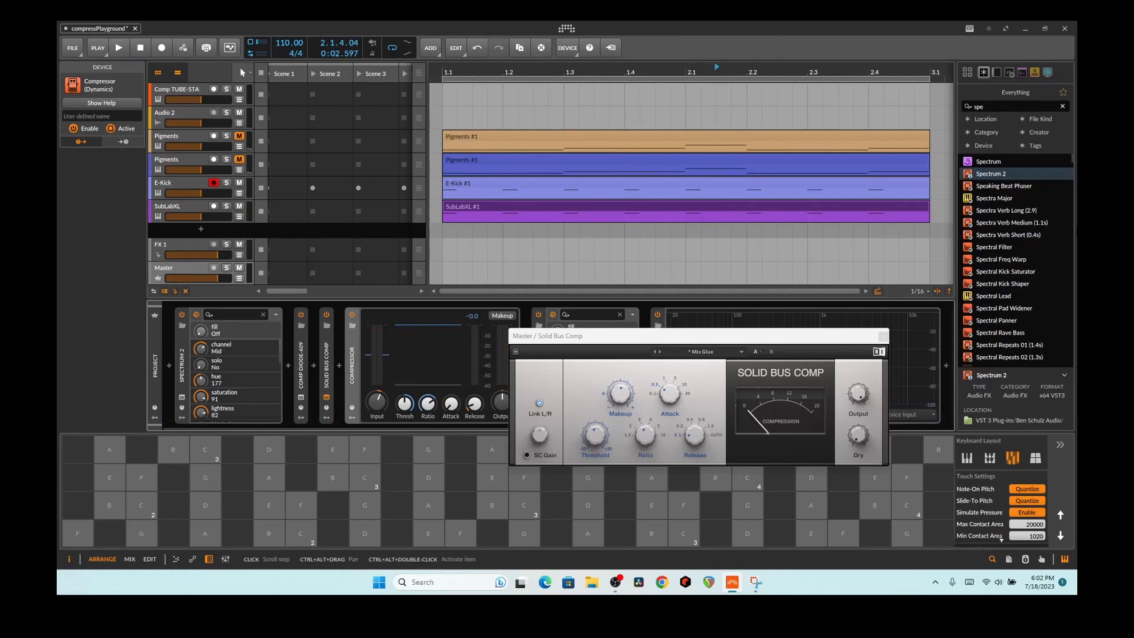
Step: Close the floating Solid Bus Comp window to reveal the Master chain through Spectrum 2
left_click(884, 336)
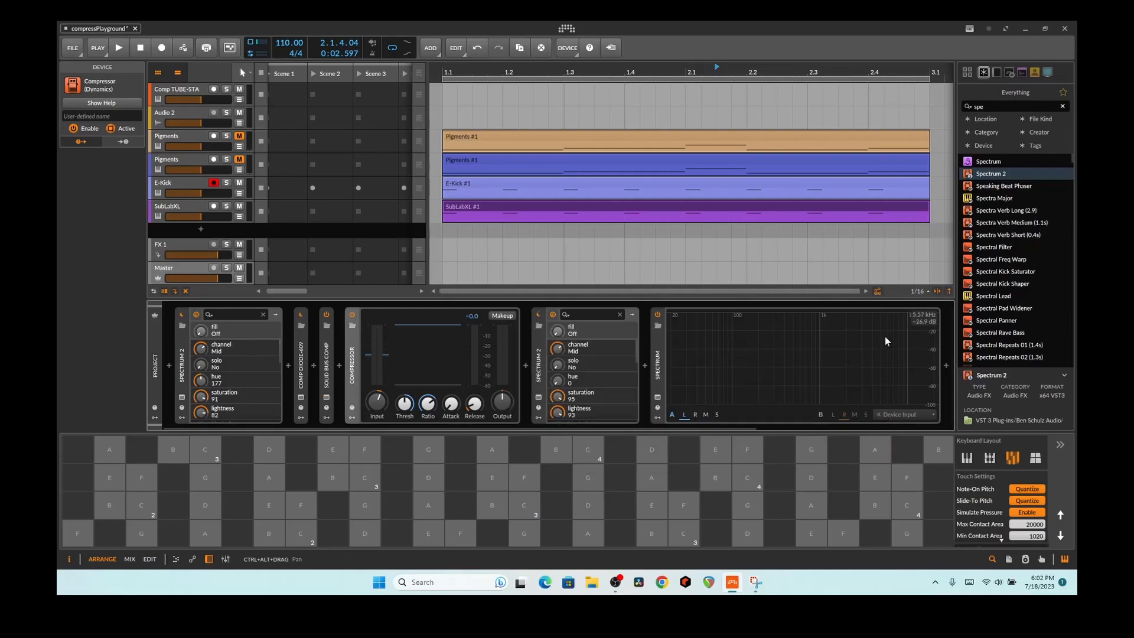